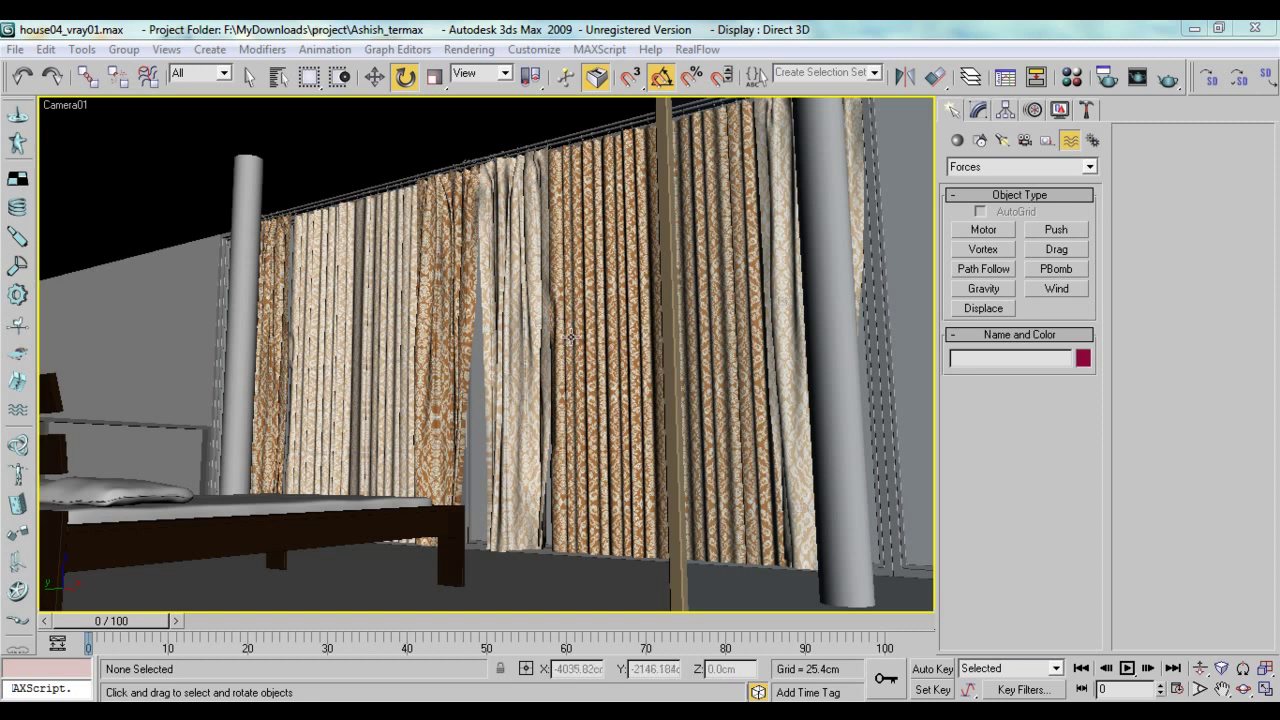
Step: Select the wide patterned curtain behind the wooden post in the camera view with the Move tool active
{"action": "left_click", "coordinate": [566, 337]}
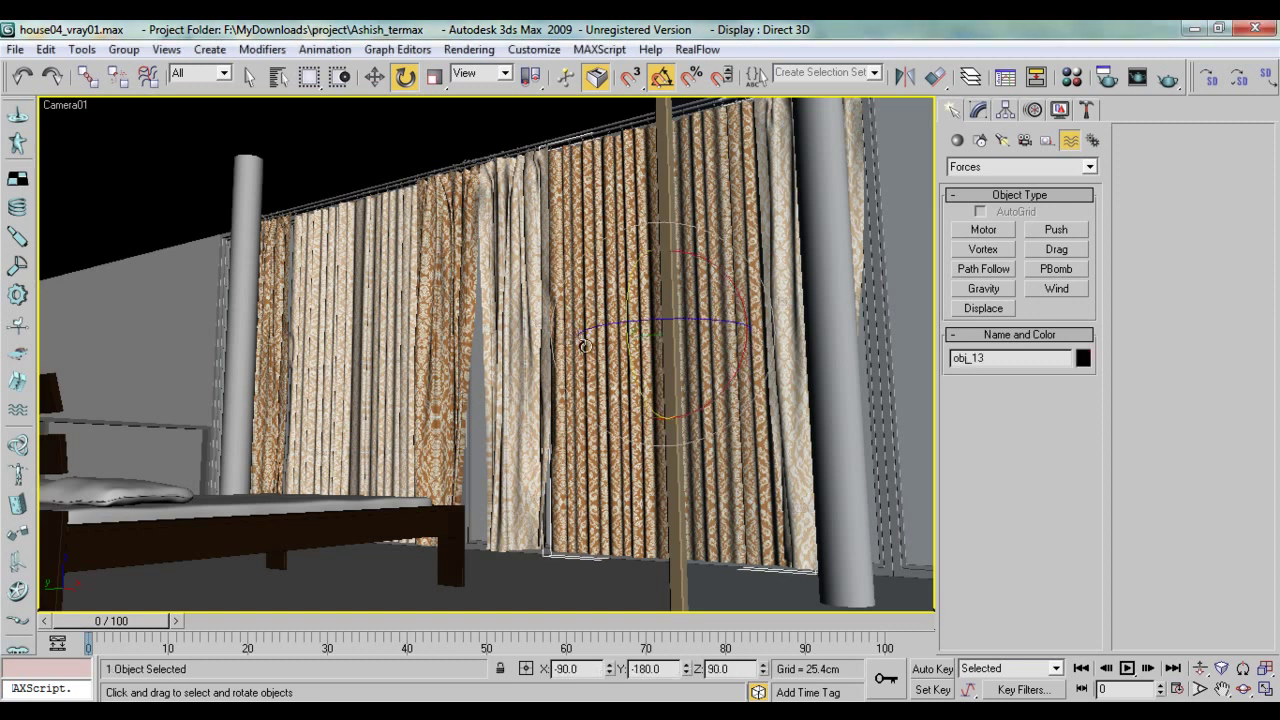
{"action": "right_click", "coordinate": [586, 346]}
{"action": "left_click", "coordinate": [610, 359]}
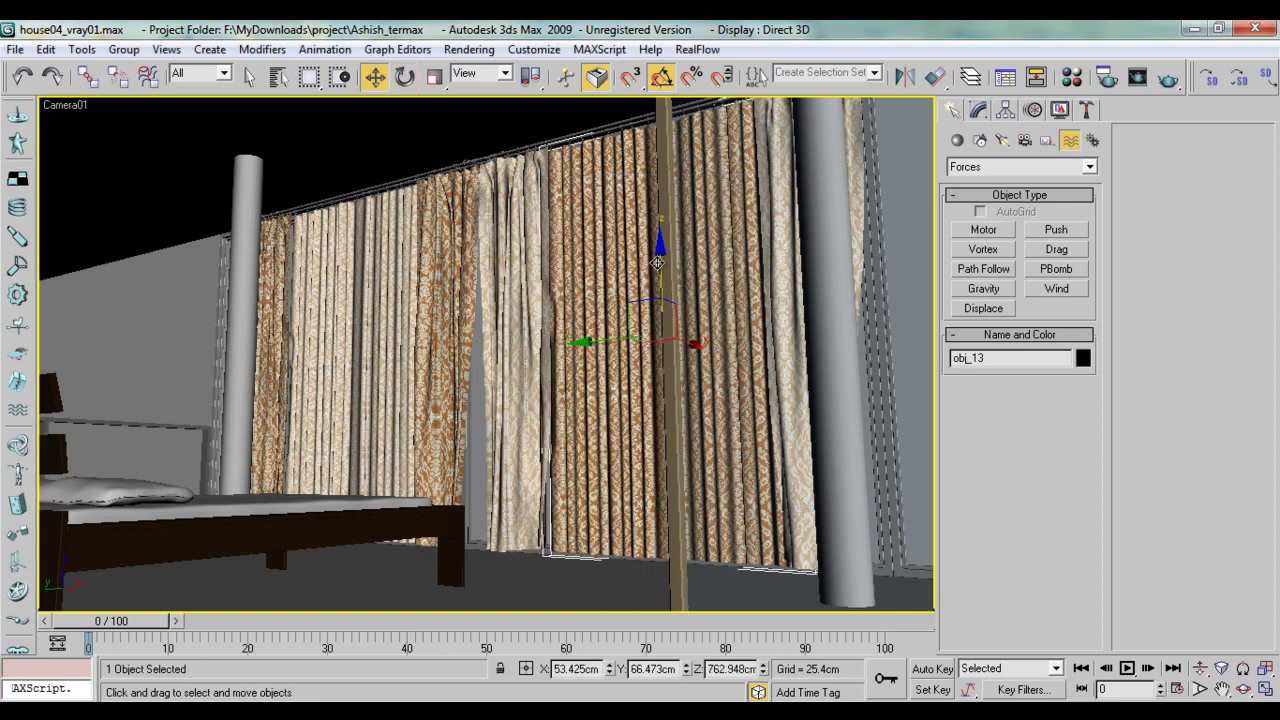
{"action": "mouse_move", "coordinate": [659, 258]}
{"action": "left_mouse_down"}
{"action": "mouse_move", "coordinate": [657, 300]}
{"action": "mouse_move", "coordinate": [656, 241]}
{"action": "mouse_move", "coordinate": [652, 278]}
{"action": "mouse_move", "coordinate": [650, 259]}
{"action": "left_mouse_up"}
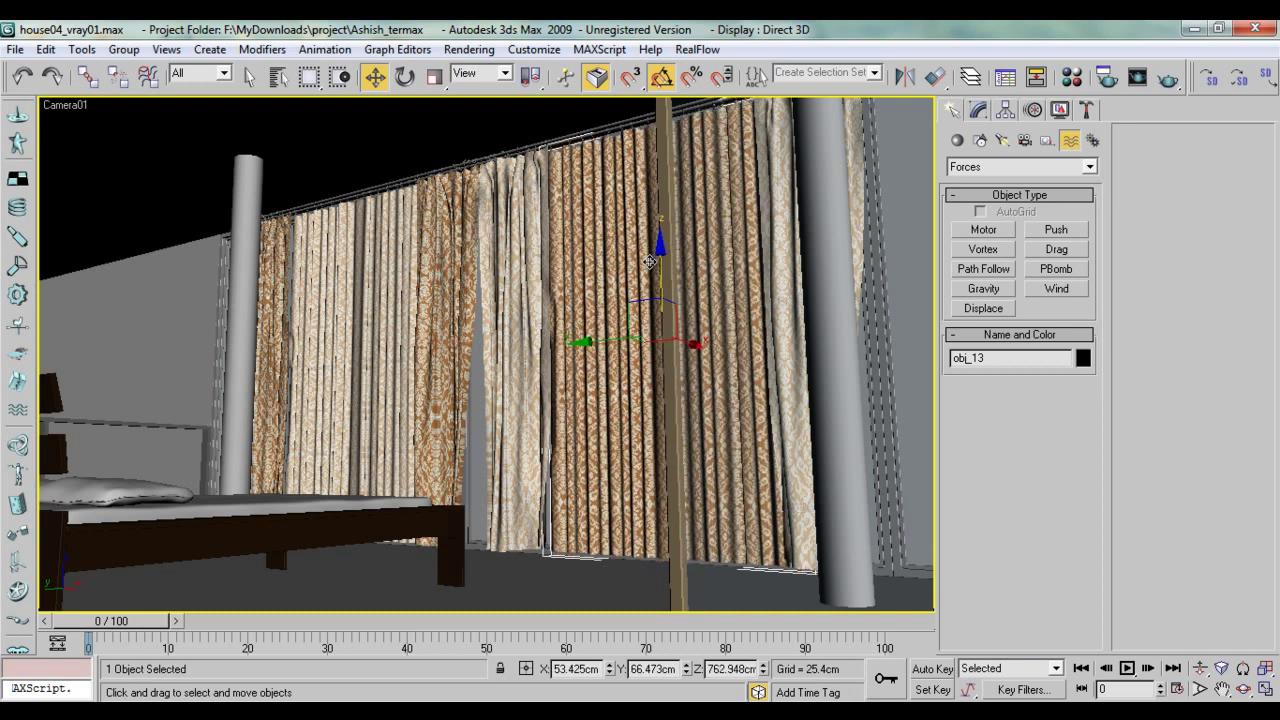
Step: Examine the mesh of the narrow light curtain at vertex and polygon level, then return to the Editable Mesh object level
{"action": "left_click", "coordinate": [520, 302]}
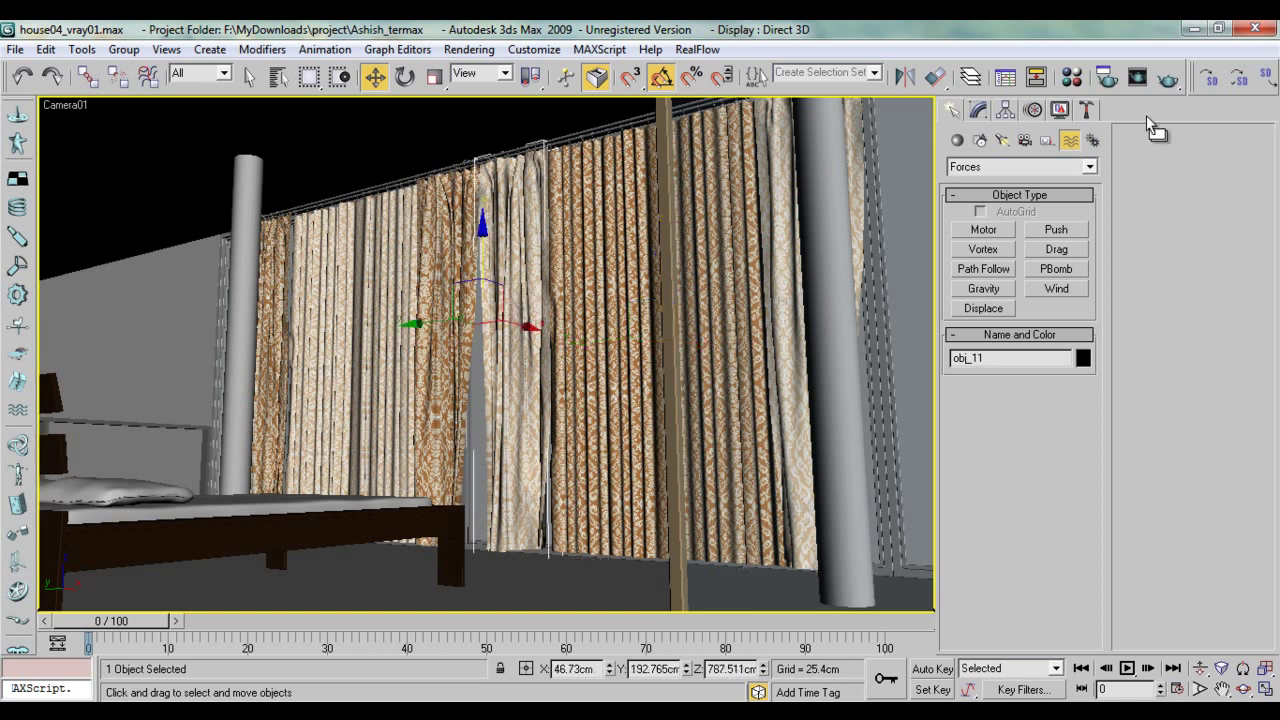
{"action": "left_click", "coordinate": [979, 110]}
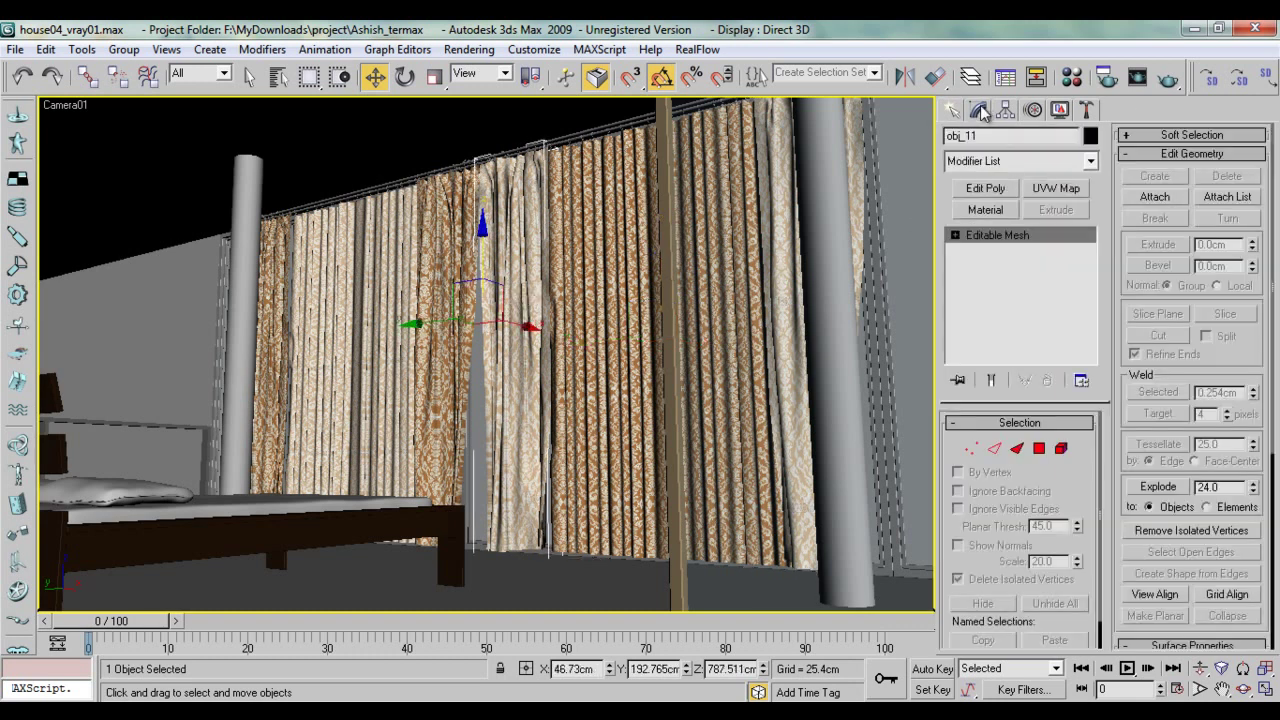
{"action": "left_click", "coordinate": [970, 448]}
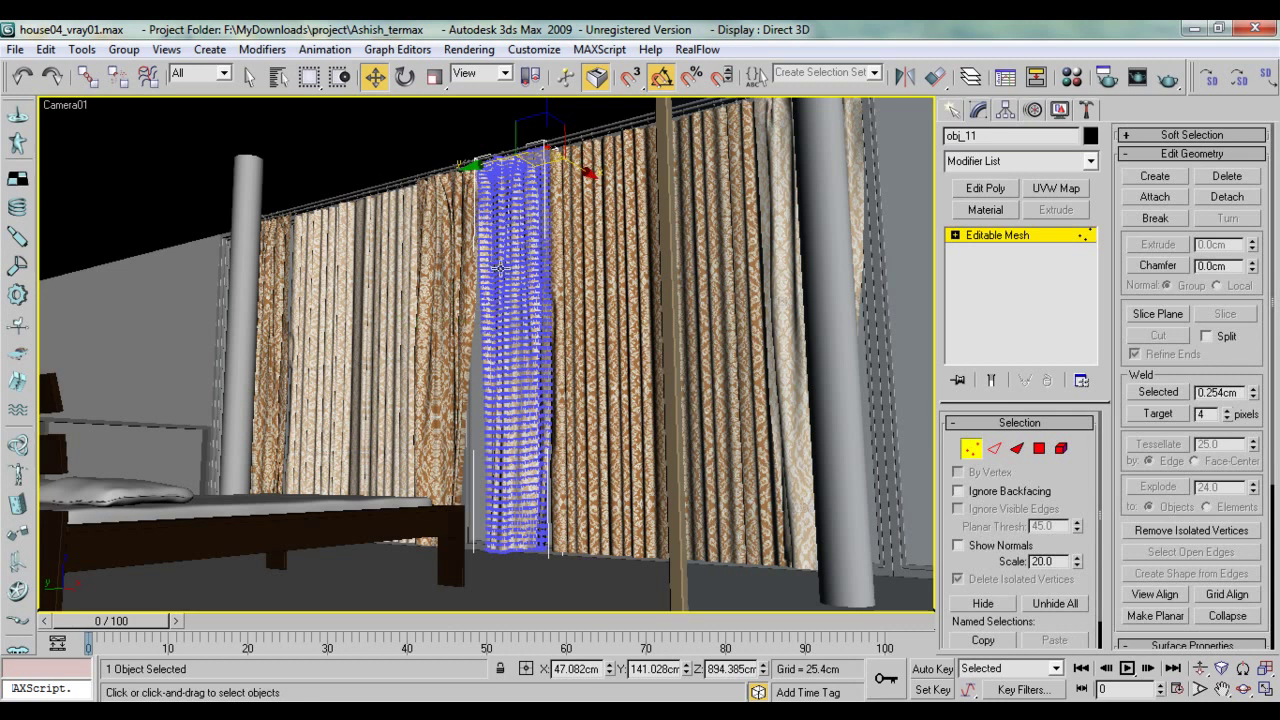
{"action": "left_click", "coordinate": [1039, 449]}
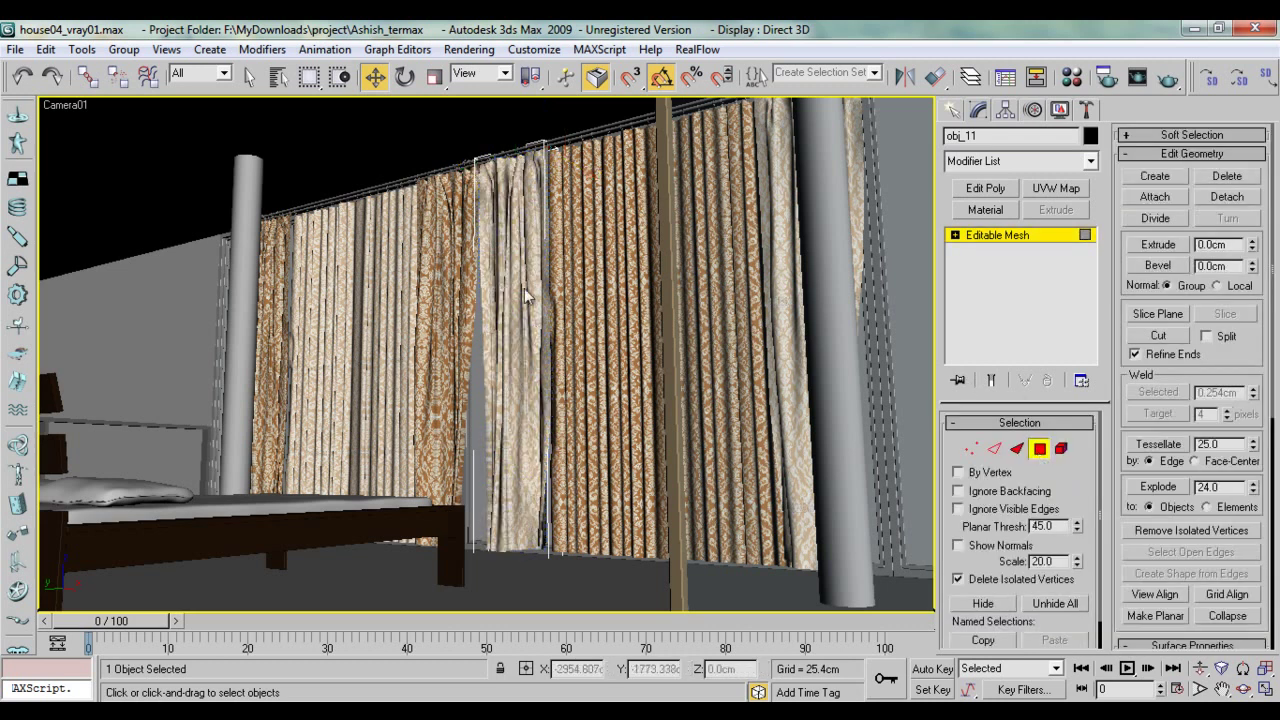
{"action": "left_click", "coordinate": [955, 235]}
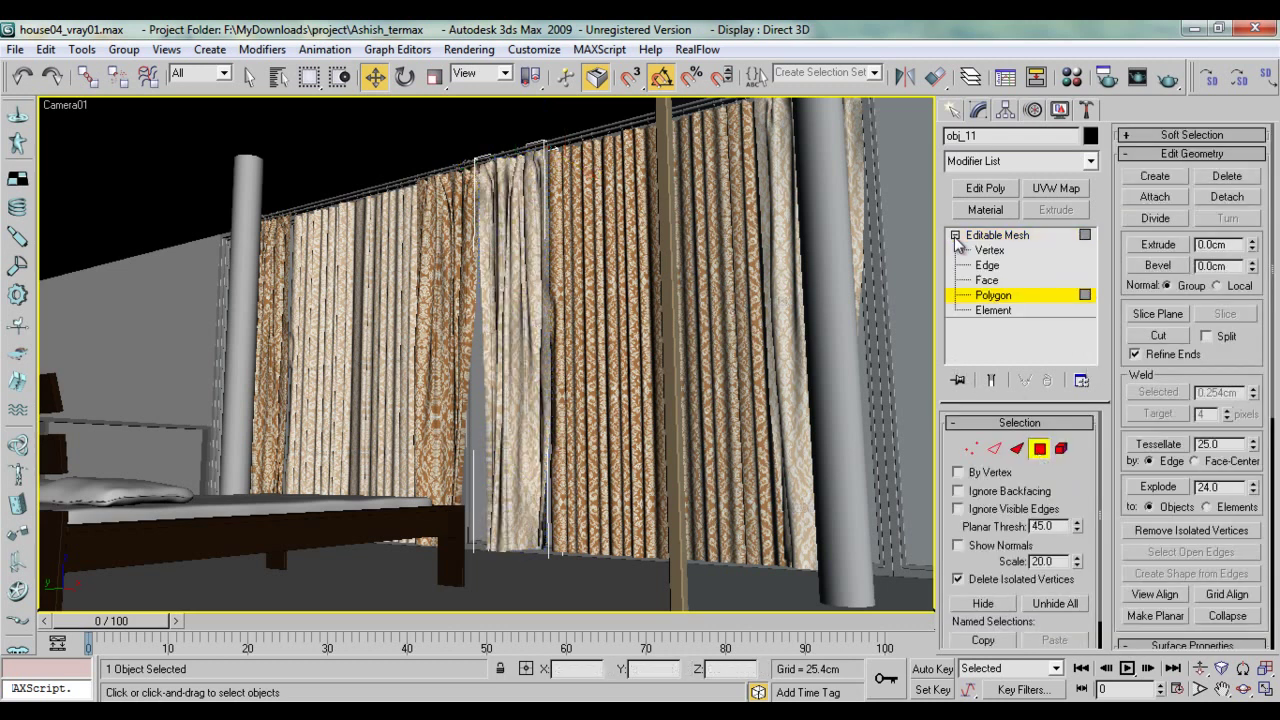
{"action": "left_click", "coordinate": [955, 235]}
{"action": "left_click", "coordinate": [1010, 236]}
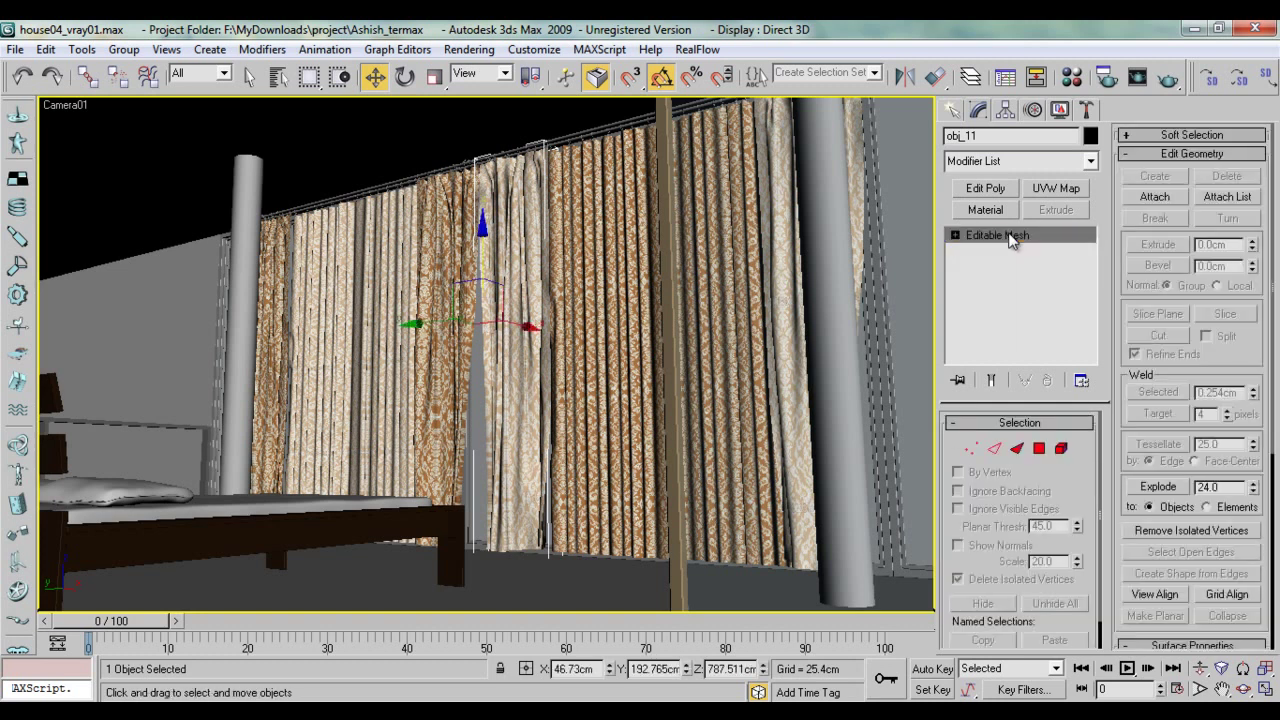
Step: Activate the standard Plane primitive and switch to the Left view with the curtains framed
{"action": "left_click", "coordinate": [955, 114]}
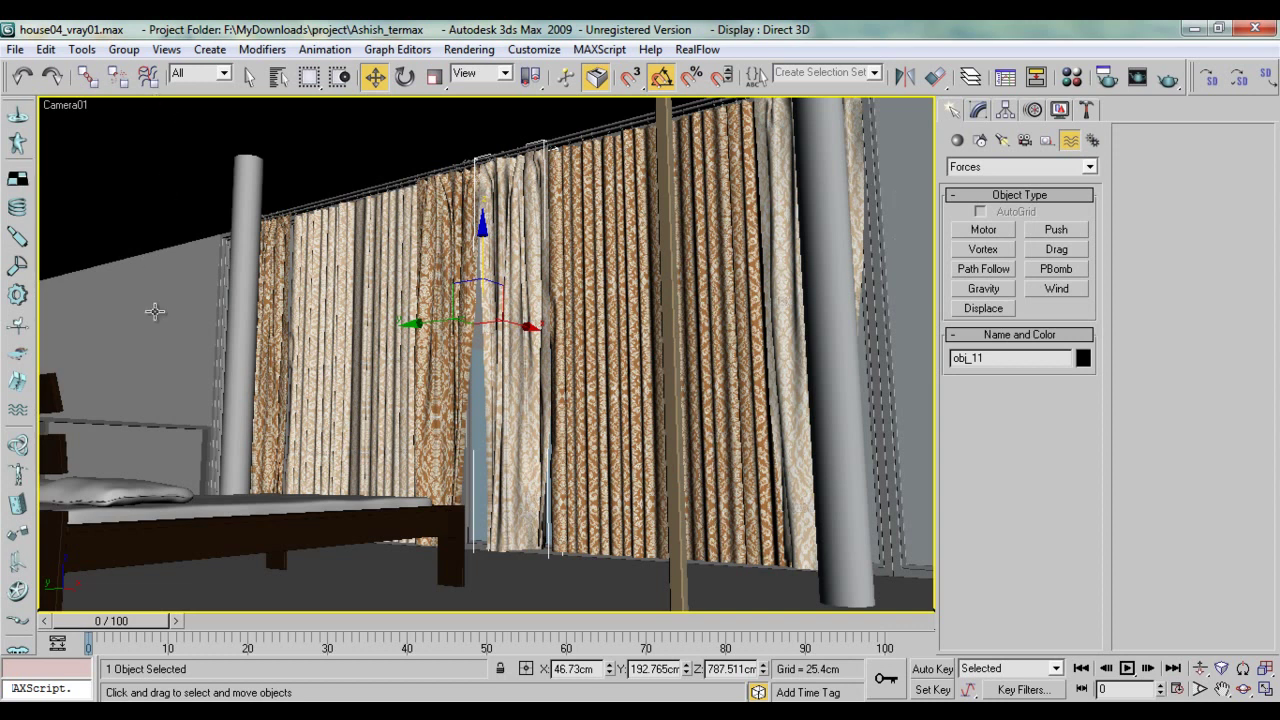
{"action": "left_click", "coordinate": [957, 140]}
{"action": "left_click", "coordinate": [1005, 168]}
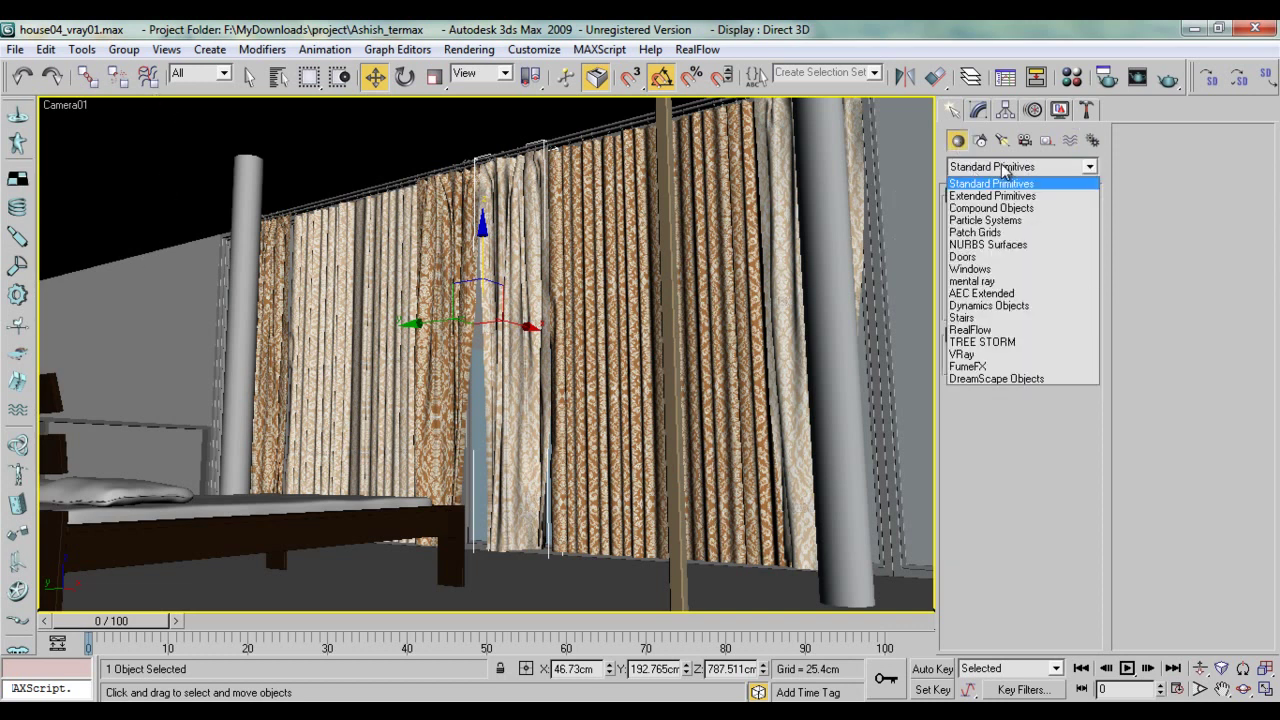
{"action": "left_click", "coordinate": [979, 184]}
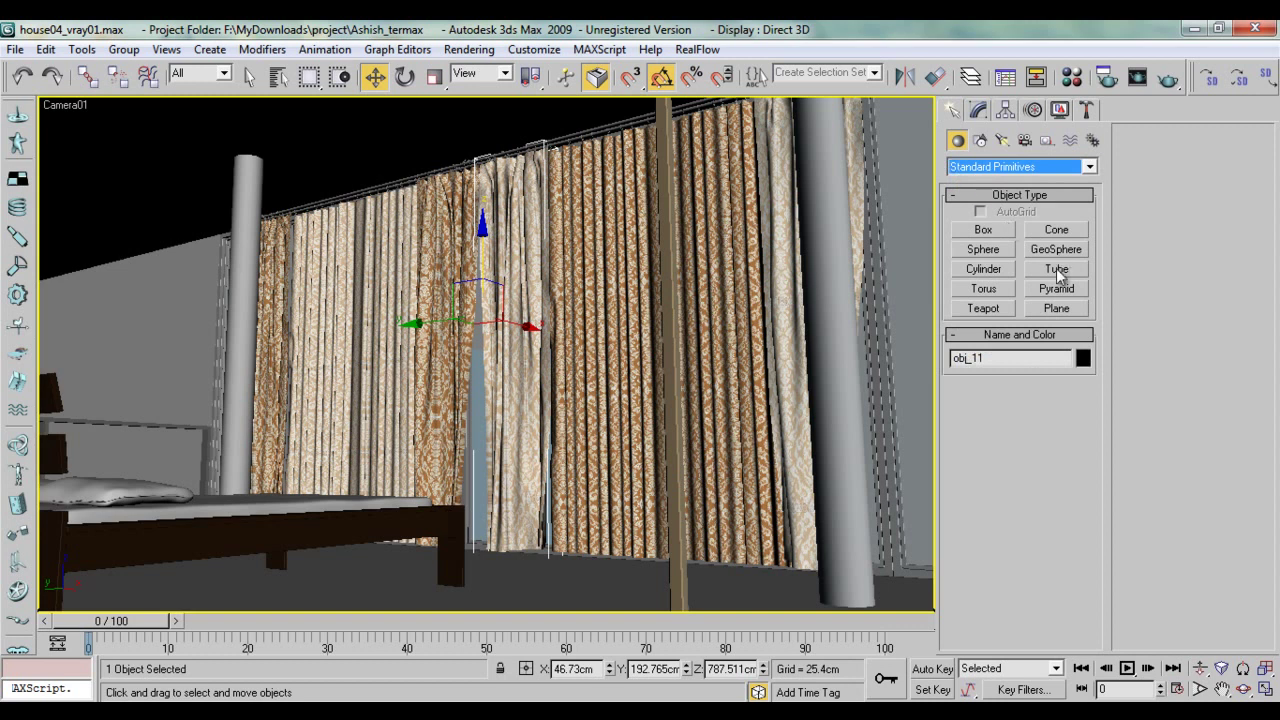
{"action": "left_click", "coordinate": [1052, 309]}
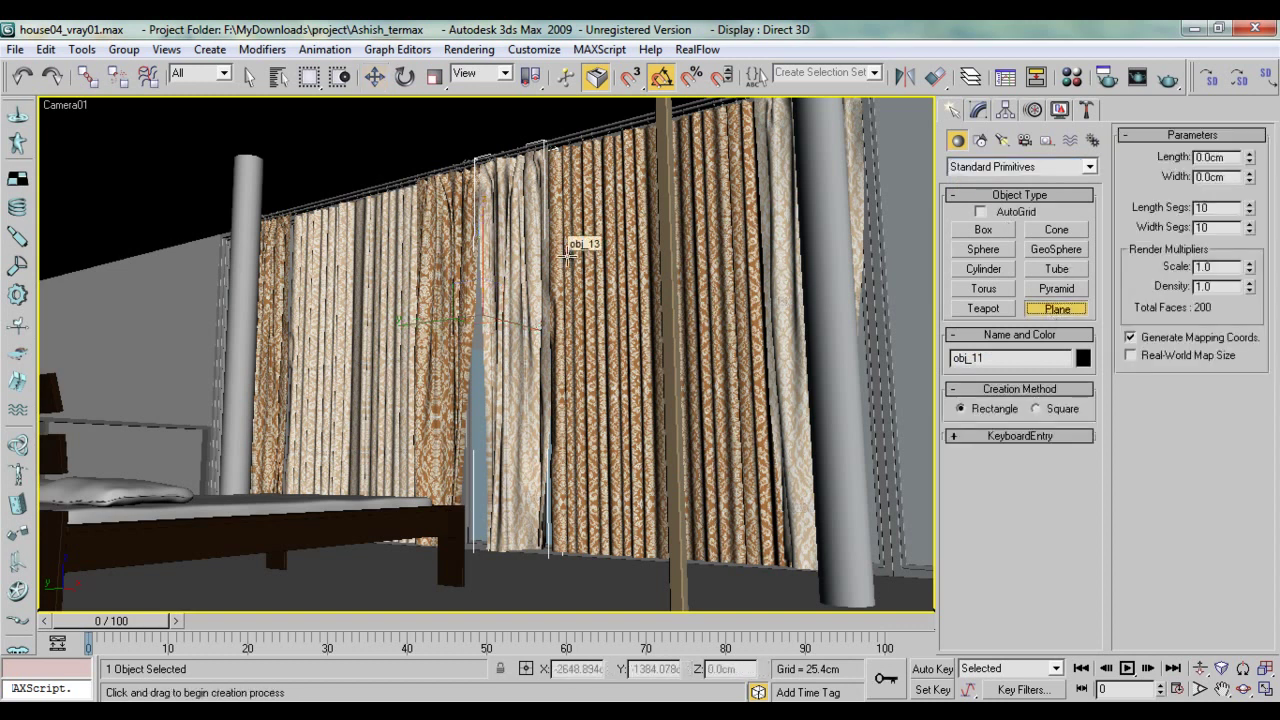
{"action": "key", "text": "f"}
{"action": "middle_click_drag", "start_coordinate": [543, 303], "coordinate": [623, 257]}
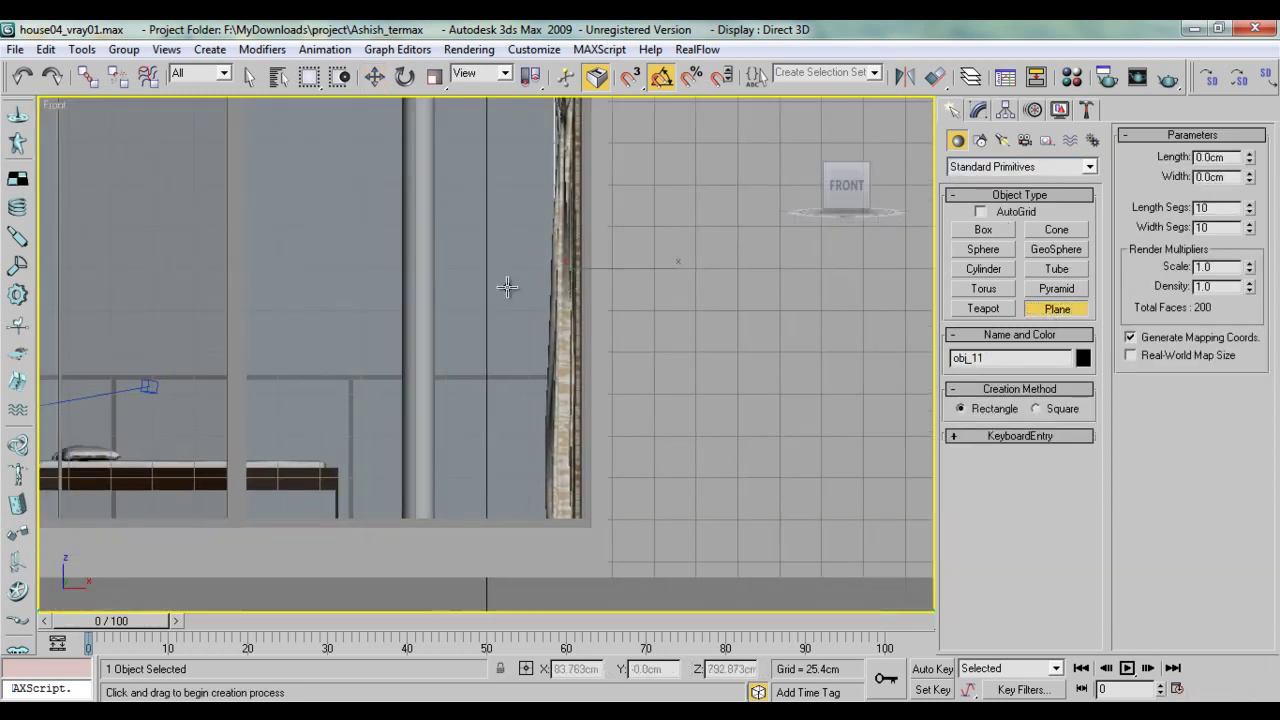
{"action": "key", "text": "l"}
{"action": "middle_click_drag", "start_coordinate": [523, 260], "coordinate": [562, 344]}
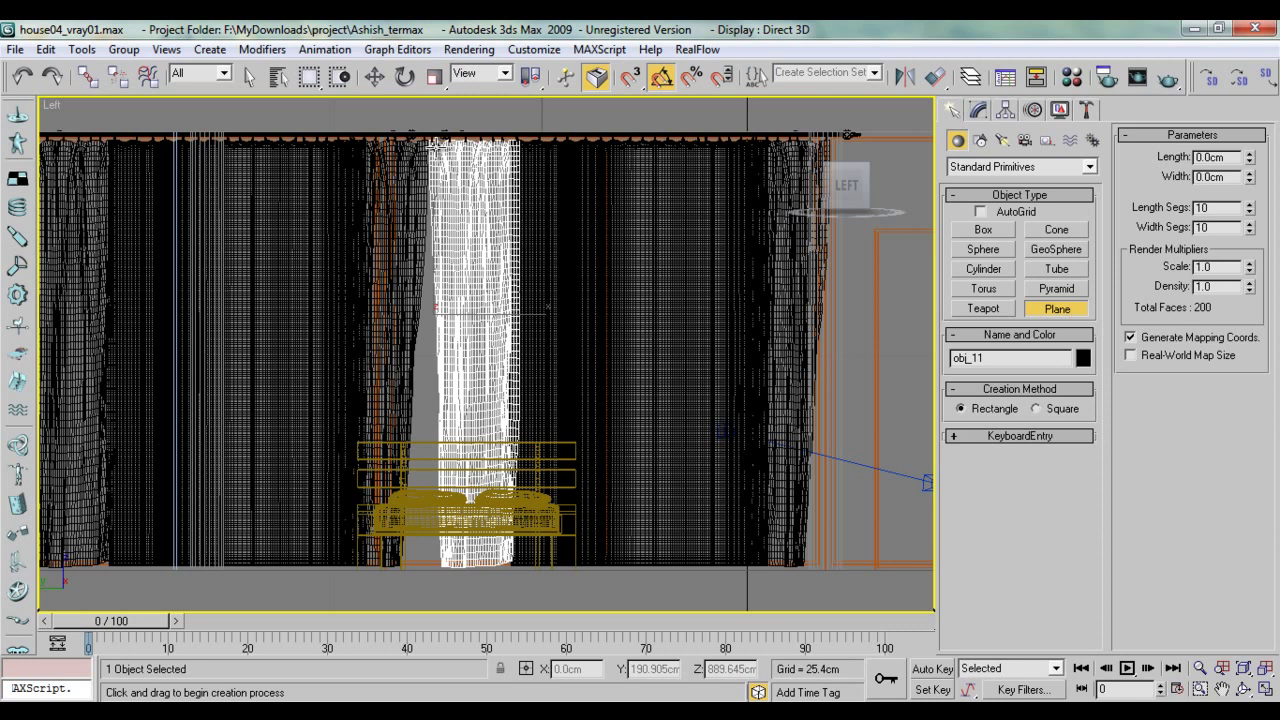
Step: Try to draw a plane about 258.8 cm long and 52.9 cm wide over the isolated narrow curtain
{"action": "key", "text": "alt+q"}
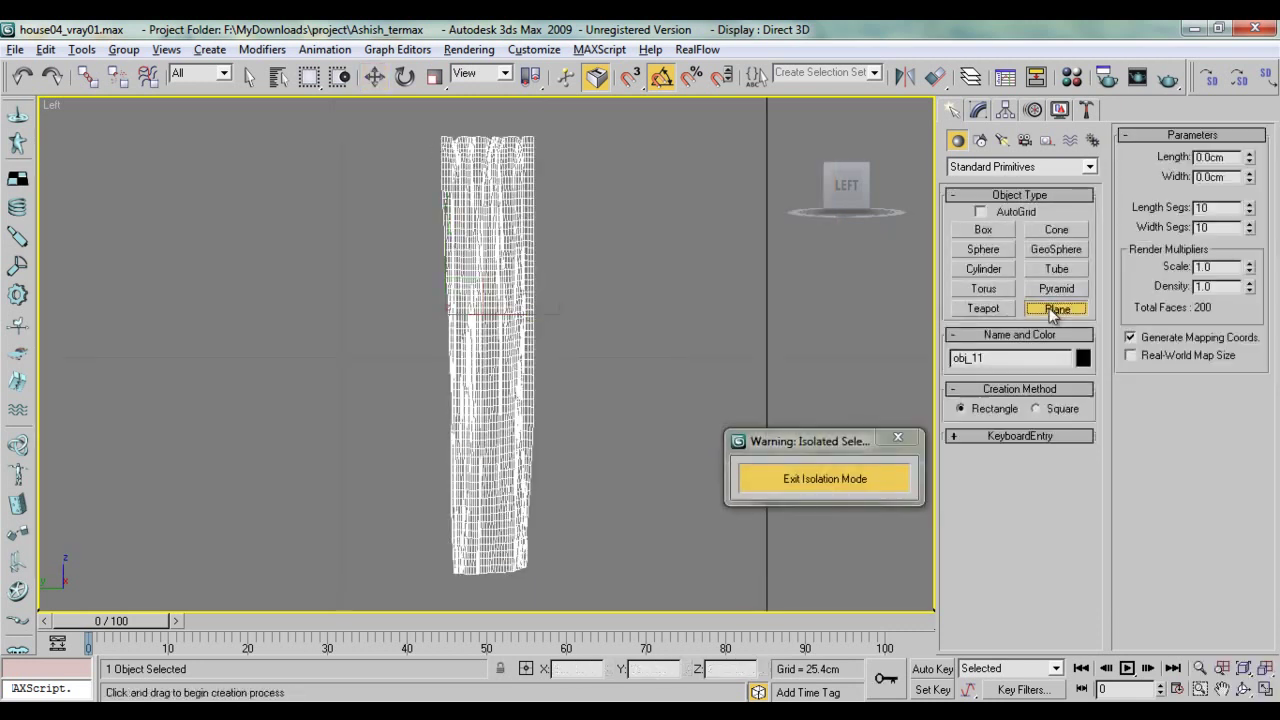
{"action": "left_click_drag", "start_coordinate": [443, 137], "coordinate": [533, 570]}
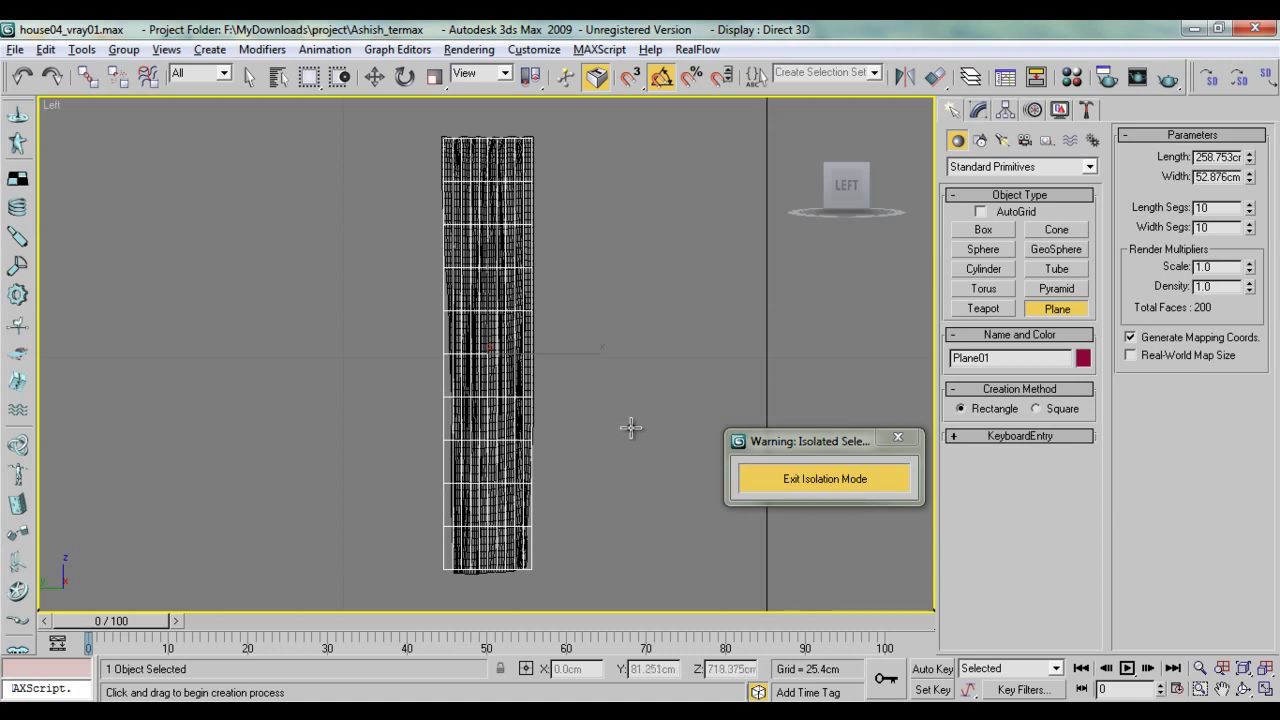
{"action": "key", "text": "ctrl+z"}
{"action": "left_click", "coordinate": [845, 488]}
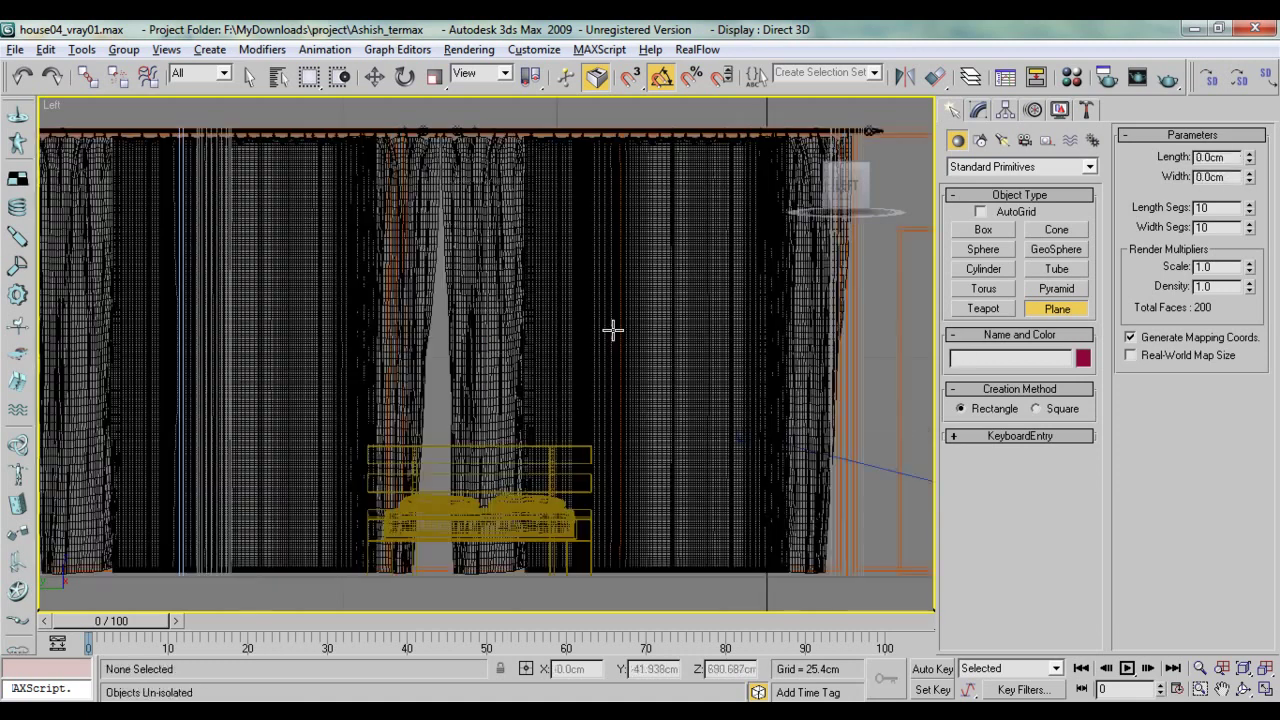
{"action": "key", "text": "w"}
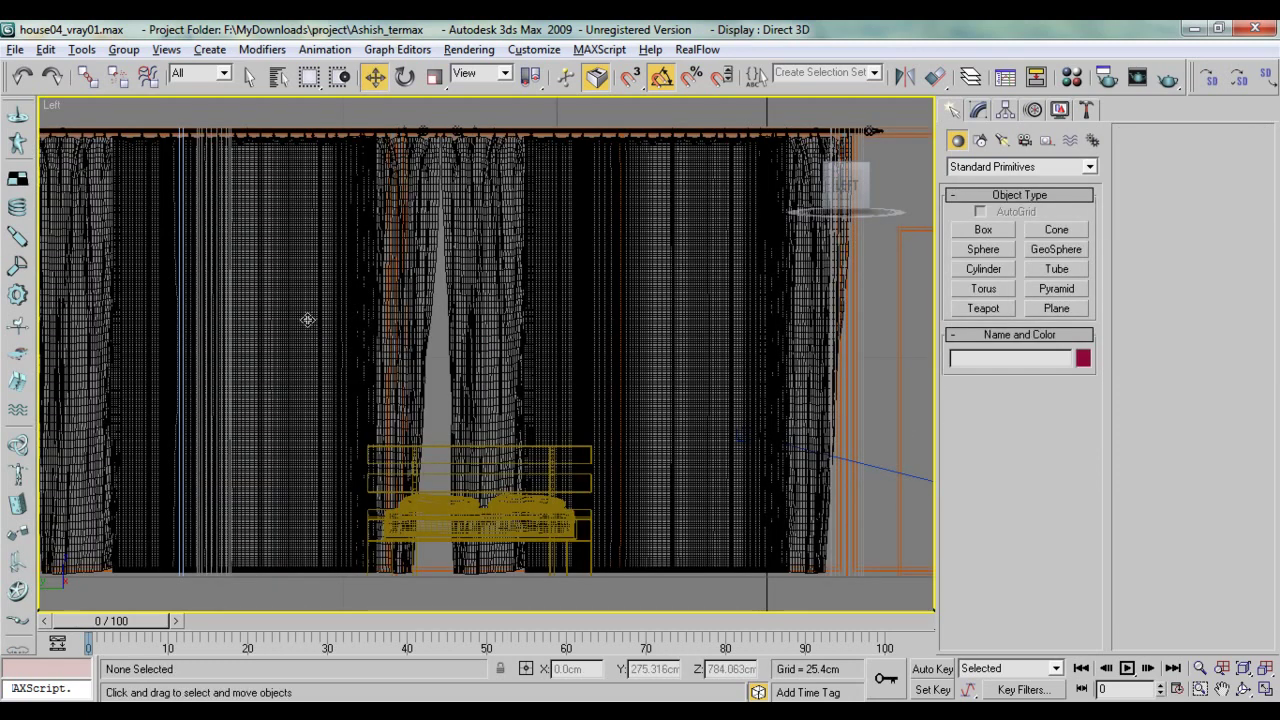
Step: Isolate the wide curtain named Cloth and draw a plane about 260.6 cm long and 156.9 cm wide over it
{"action": "left_click", "coordinate": [307, 319]}
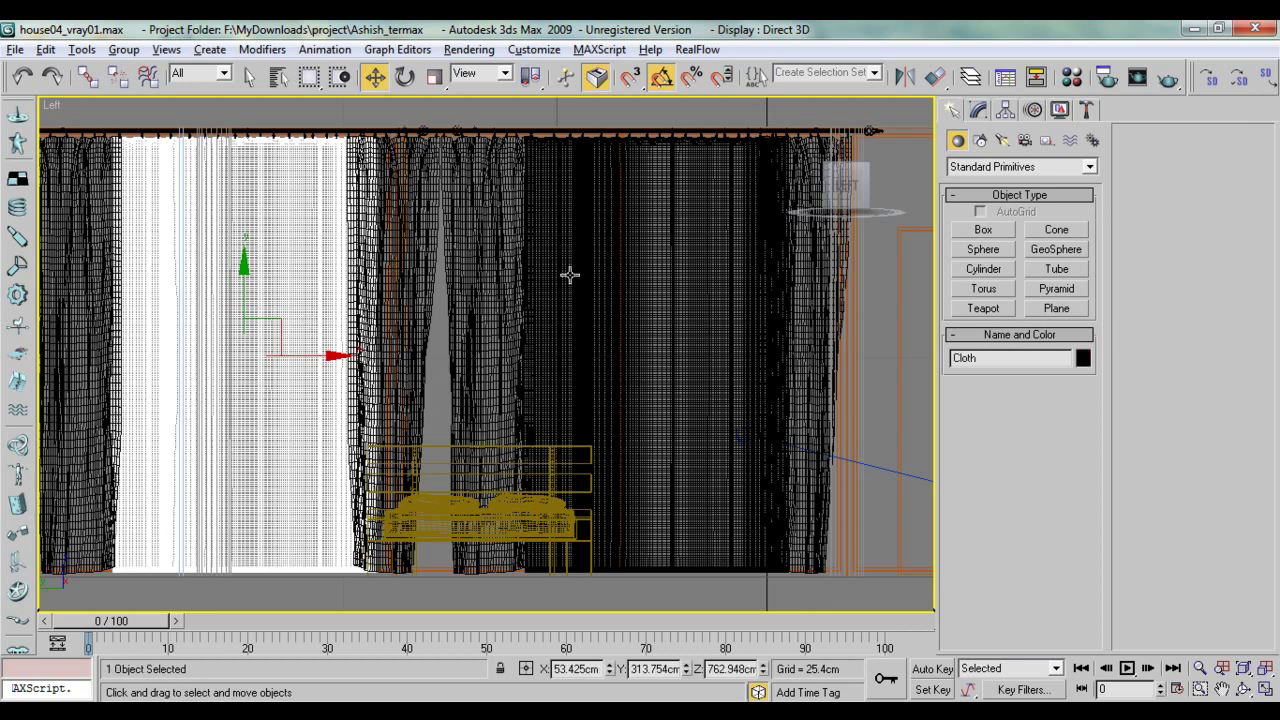
{"action": "left_click", "coordinate": [645, 274]}
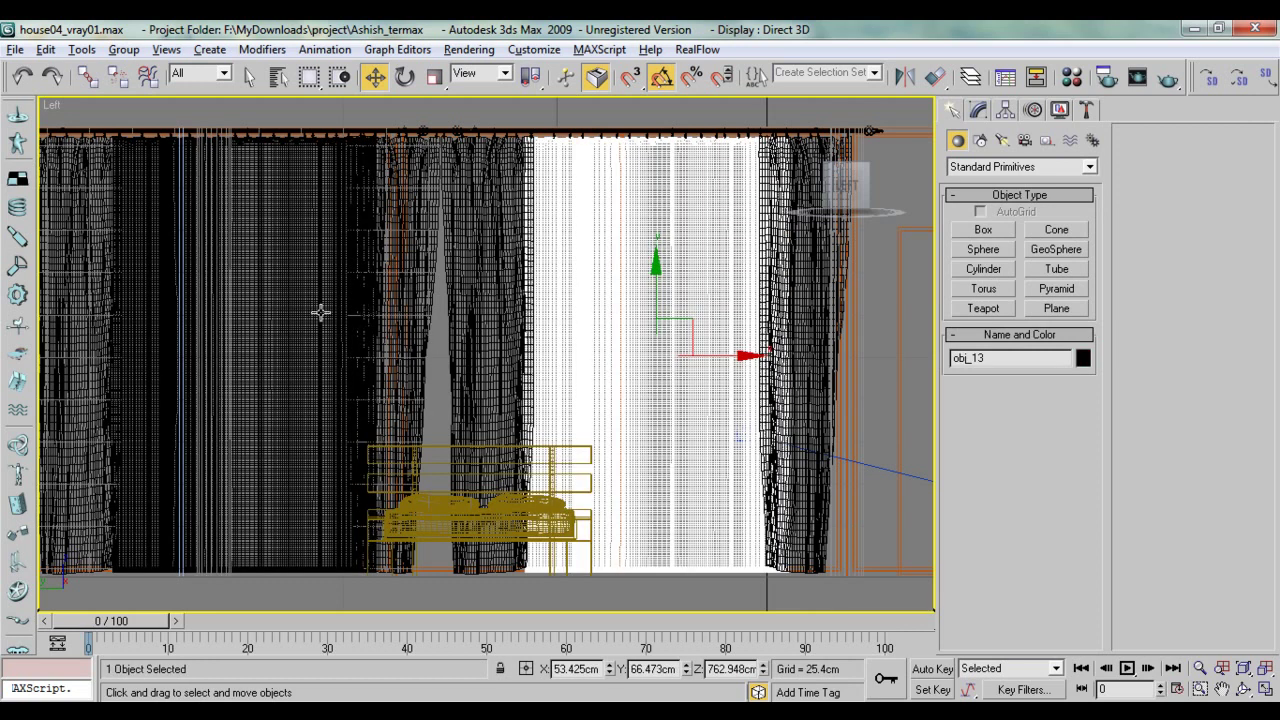
{"action": "left_click", "coordinate": [277, 311]}
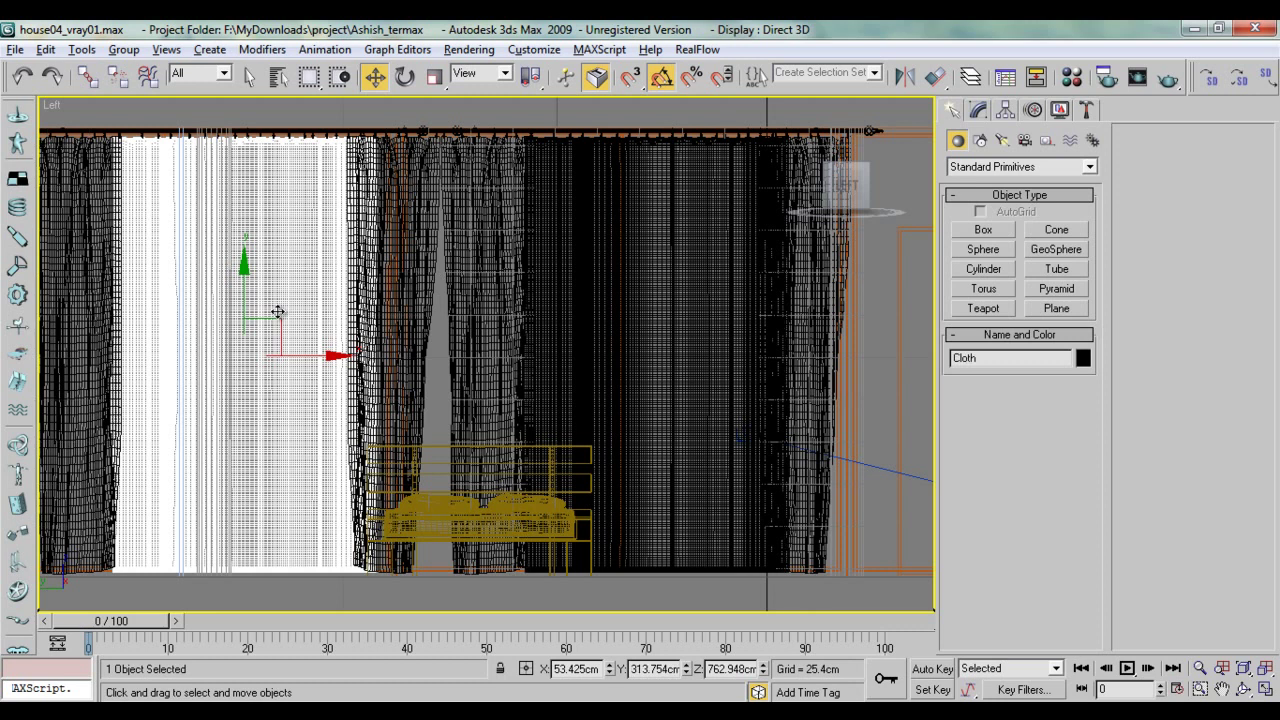
{"action": "key", "text": "alt+q"}
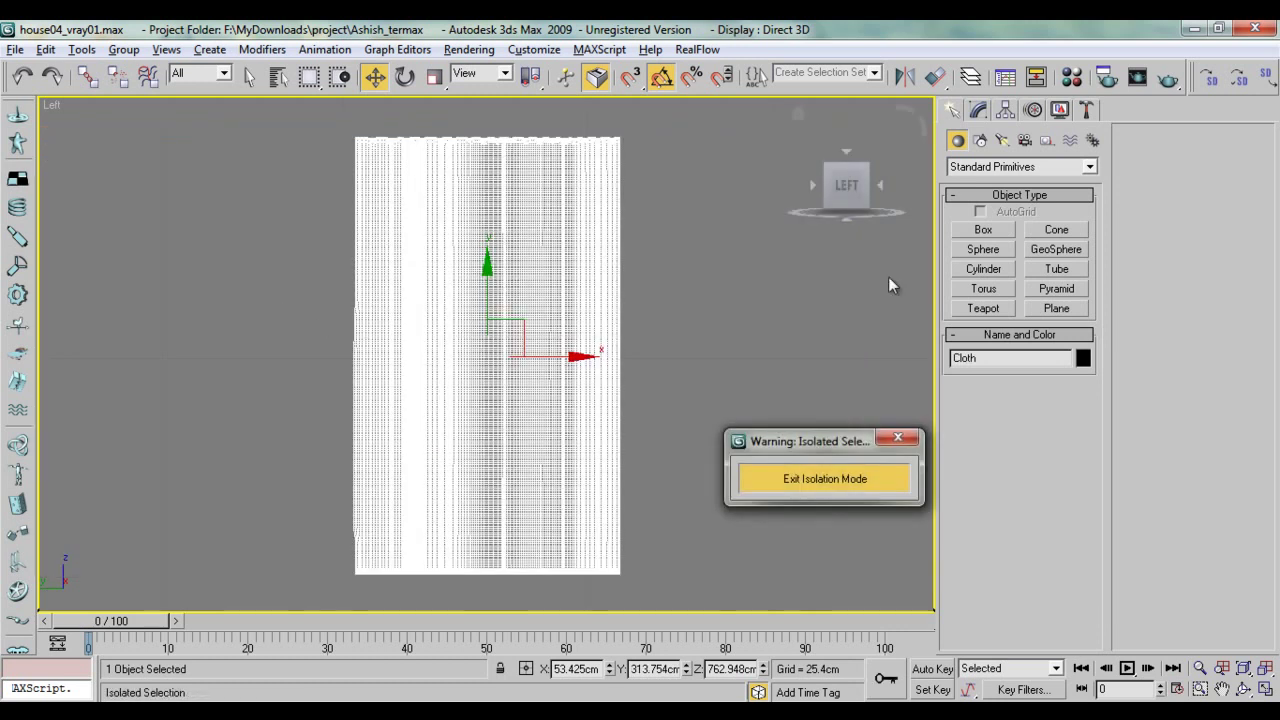
{"action": "left_click", "coordinate": [1057, 309]}
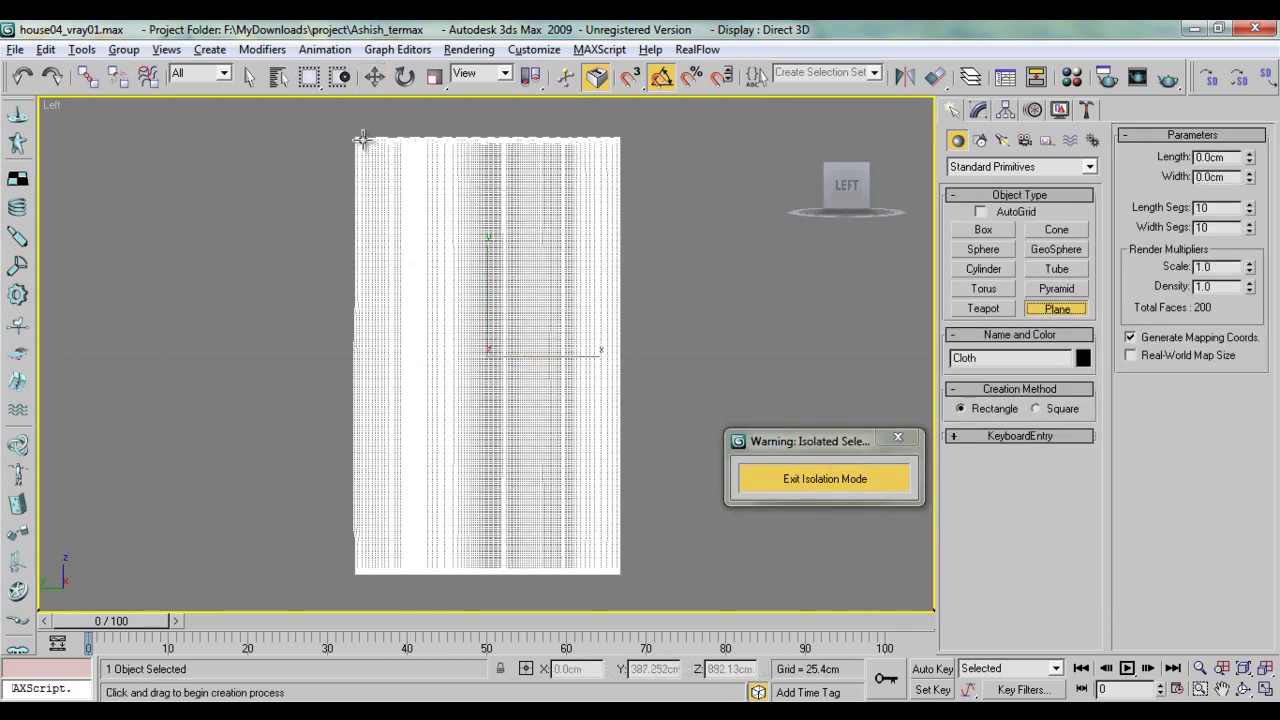
{"action": "left_click_drag", "start_coordinate": [357, 139], "coordinate": [619, 575]}
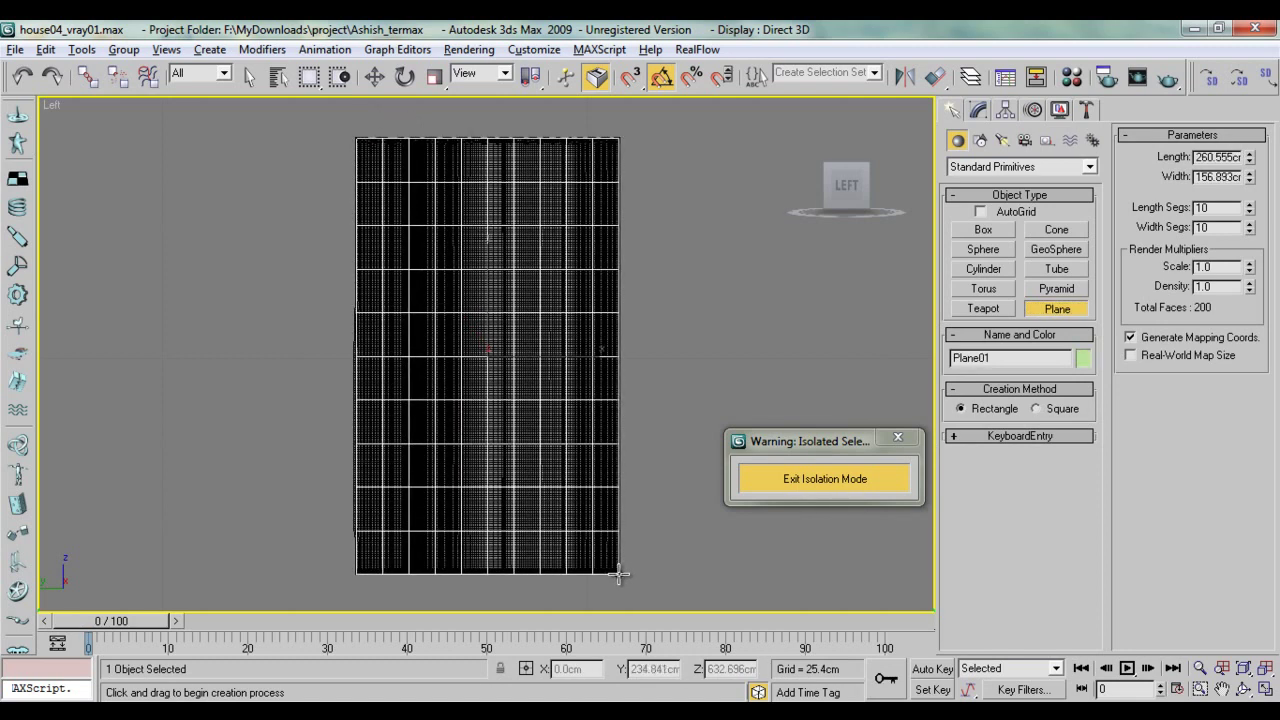
{"action": "key", "text": "w"}
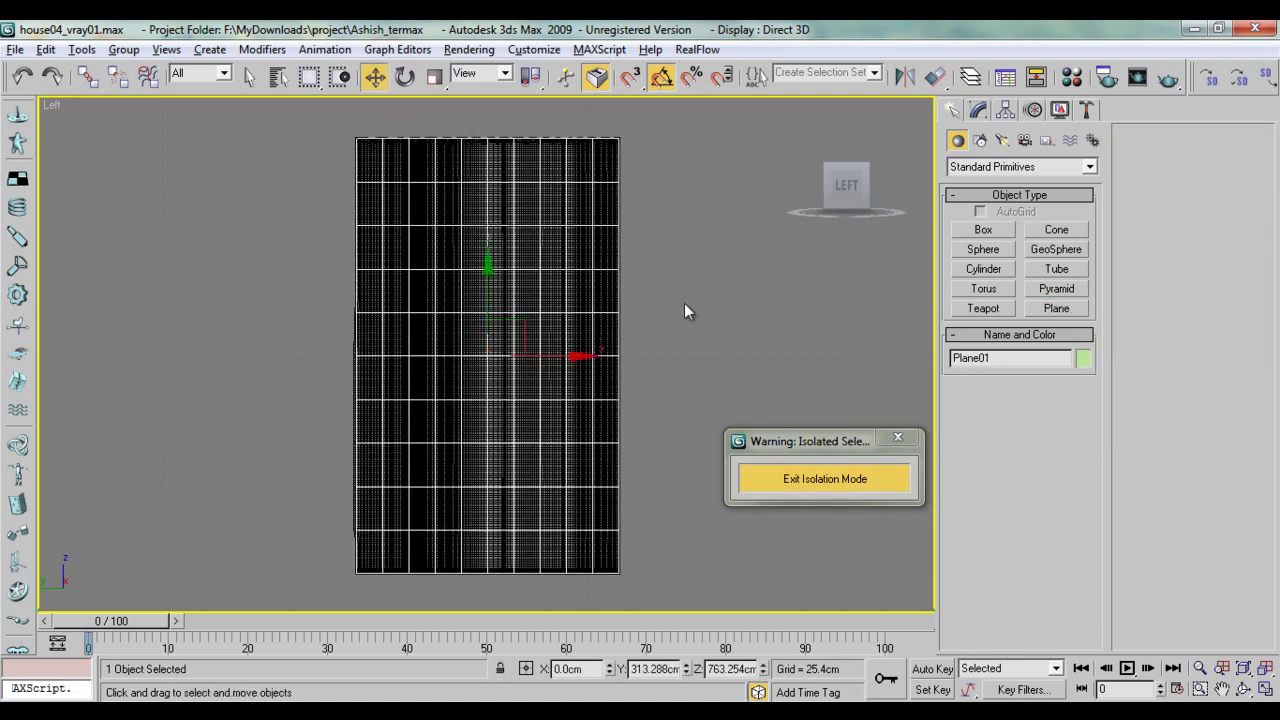
Step: In the Perspective view, move the plane along X to about 52.8 cm so it lines up with the Cloth curtain
{"action": "key", "text": "p"}
{"action": "scroll", "coordinate": [684, 303], "scroll_direction": "down", "scroll_amount": 3}
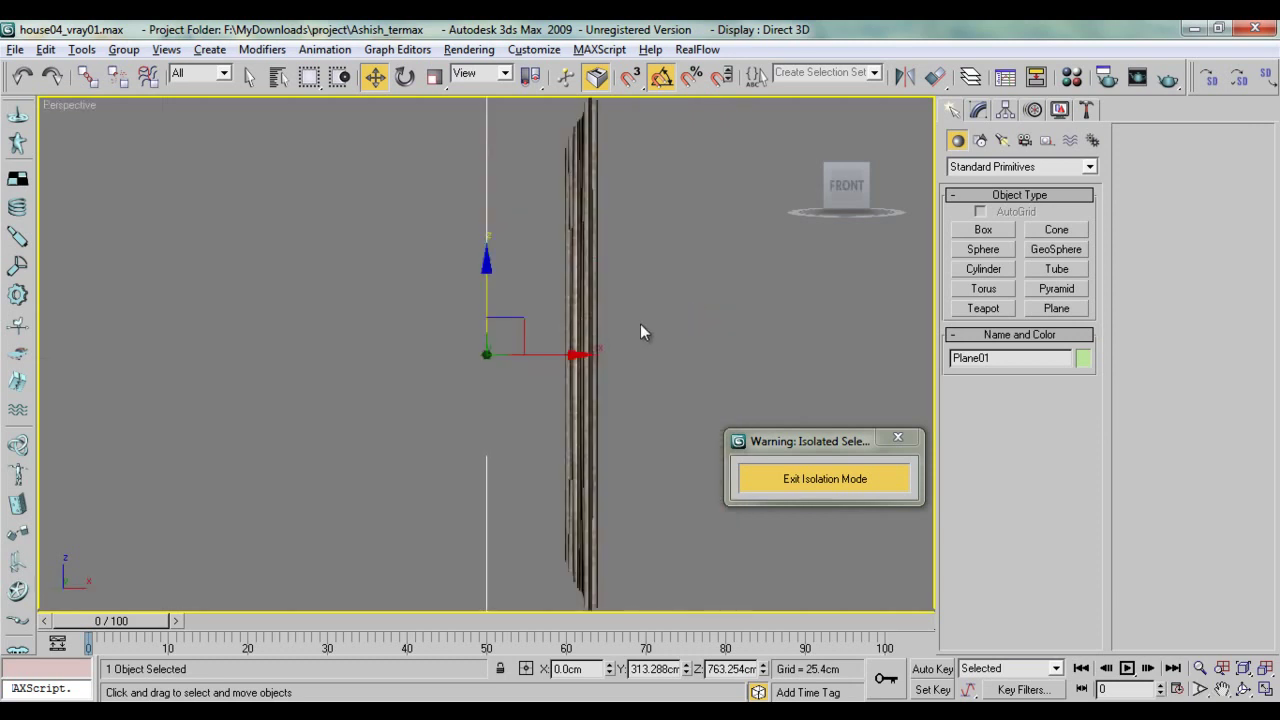
{"action": "middle_click_drag", "start_coordinate": [643, 331], "coordinate": [348, 410], "text": "alt"}
{"action": "left_click_drag", "start_coordinate": [415, 343], "coordinate": [357, 326]}
{"action": "scroll", "coordinate": [357, 326], "scroll_direction": "up", "scroll_amount": 2}
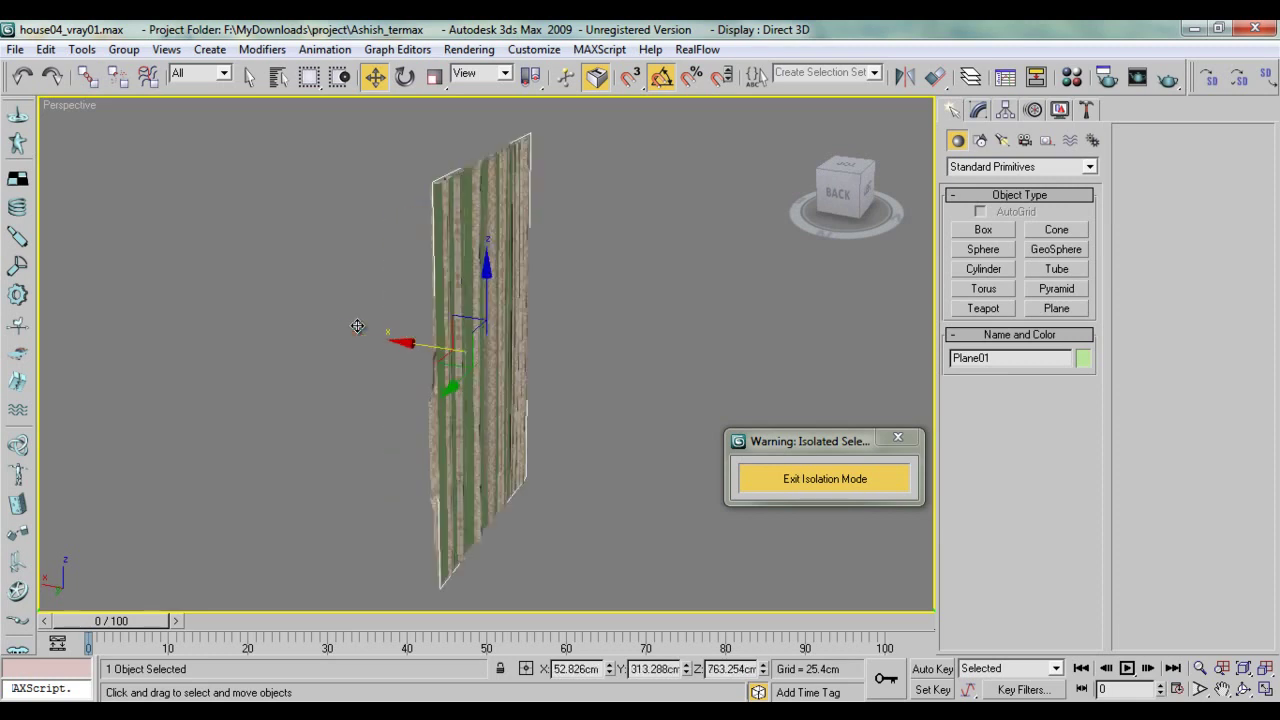
{"action": "middle_click_drag", "start_coordinate": [537, 371], "coordinate": [589, 337], "text": "alt"}
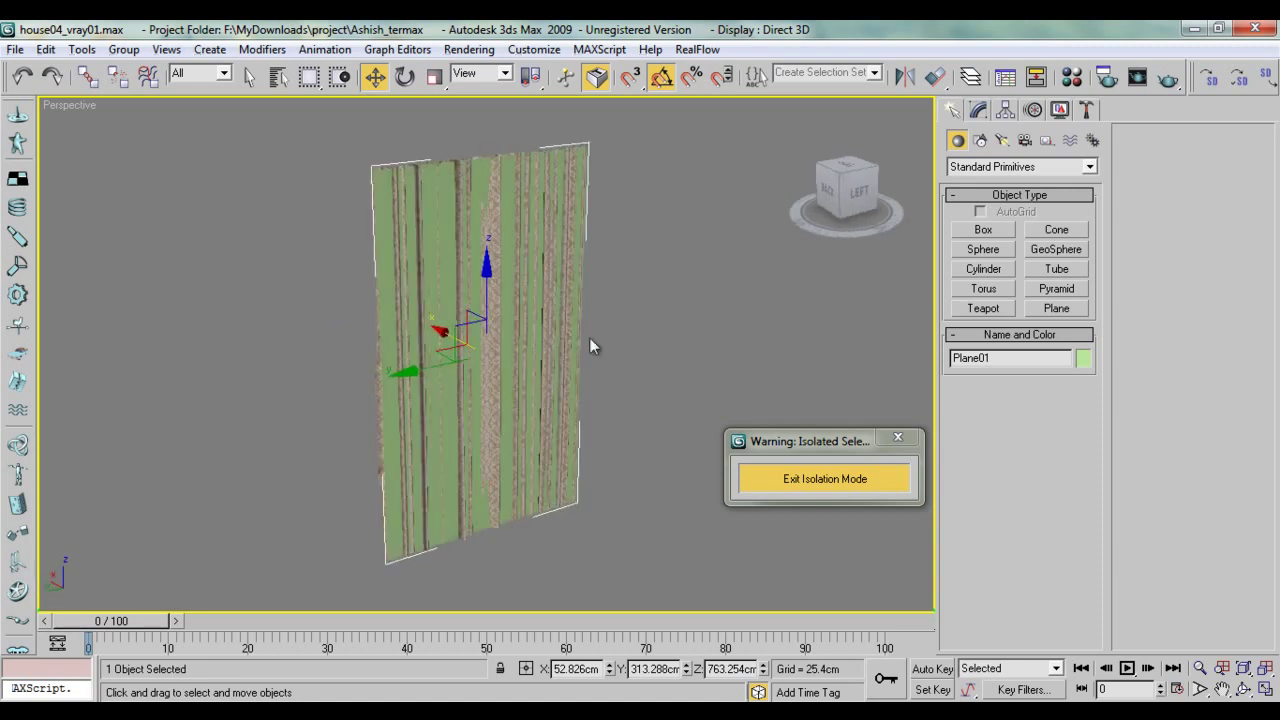
Step: Compare the Cloth curtain with the plane in wireframe and shaded display, and try moving the curtain aside along X
{"action": "left_click", "coordinate": [643, 303]}
{"action": "left_click", "coordinate": [494, 301]}
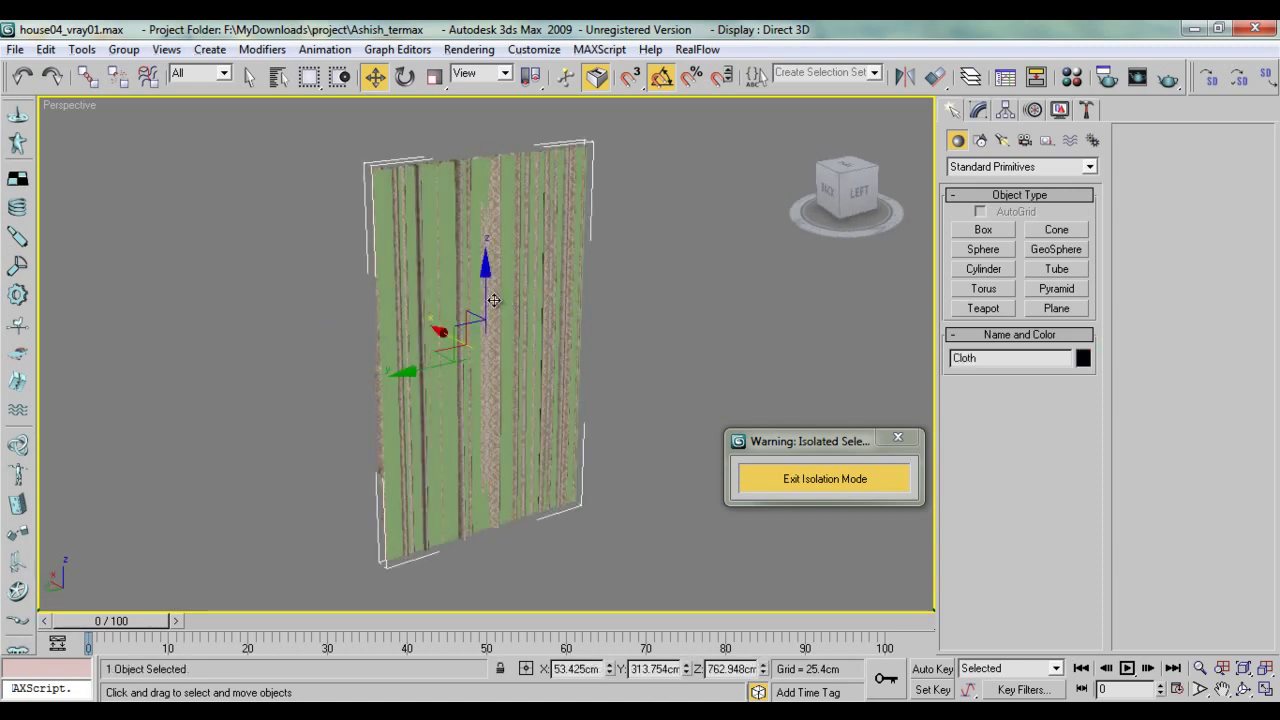
{"action": "key", "text": "F3"}
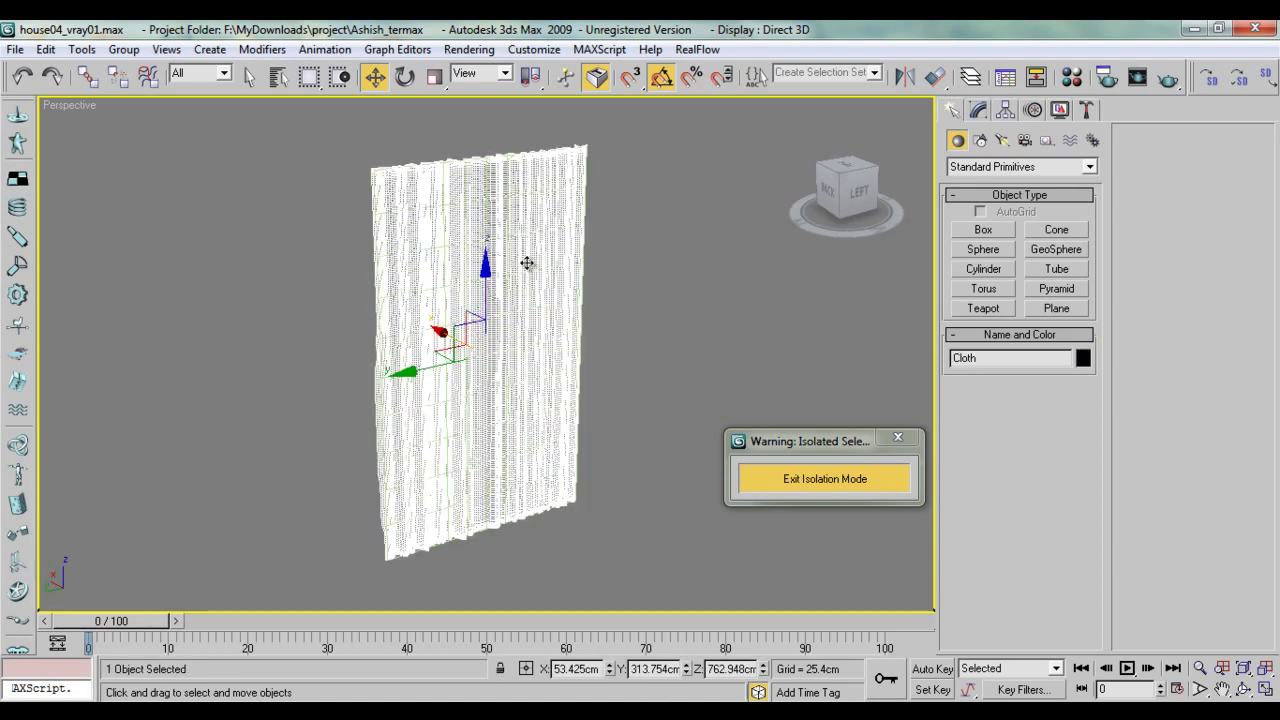
{"action": "key", "text": "F3"}
{"action": "middle_click_drag", "start_coordinate": [497, 357], "coordinate": [569, 398], "text": "alt"}
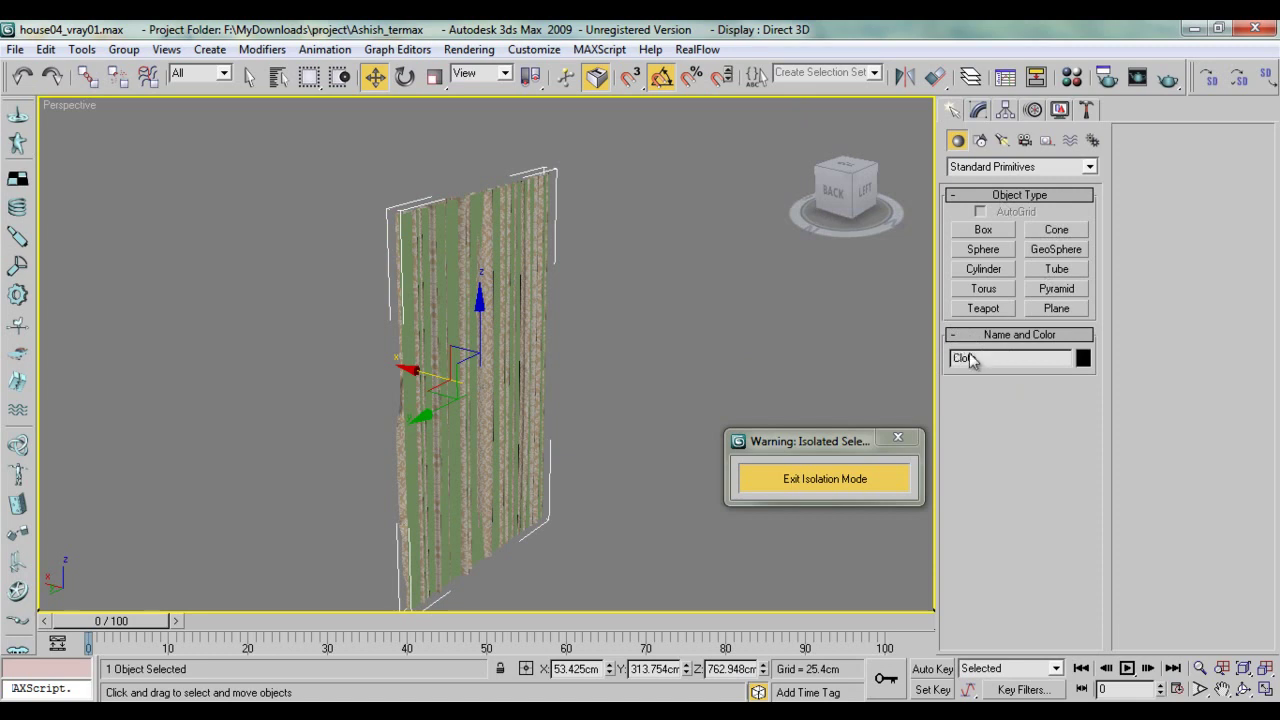
{"action": "left_click_drag", "start_coordinate": [418, 367], "coordinate": [480, 385]}
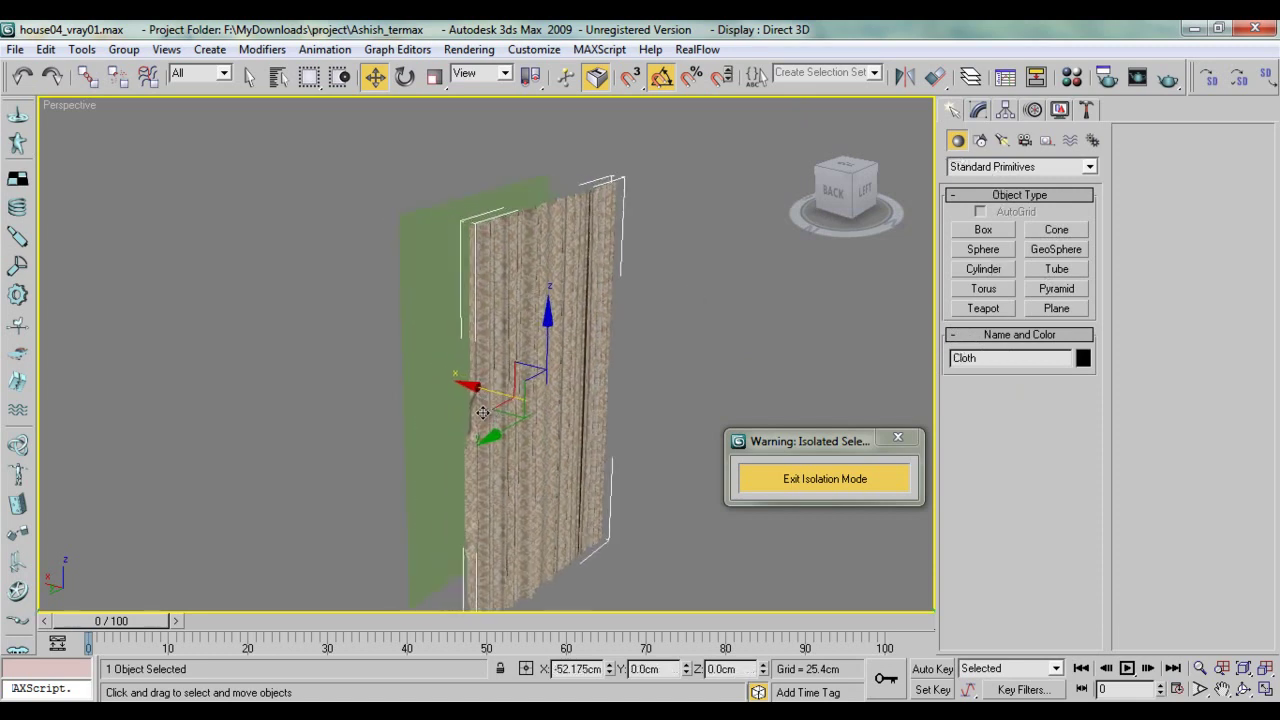
{"action": "key", "text": "ctrl+z"}
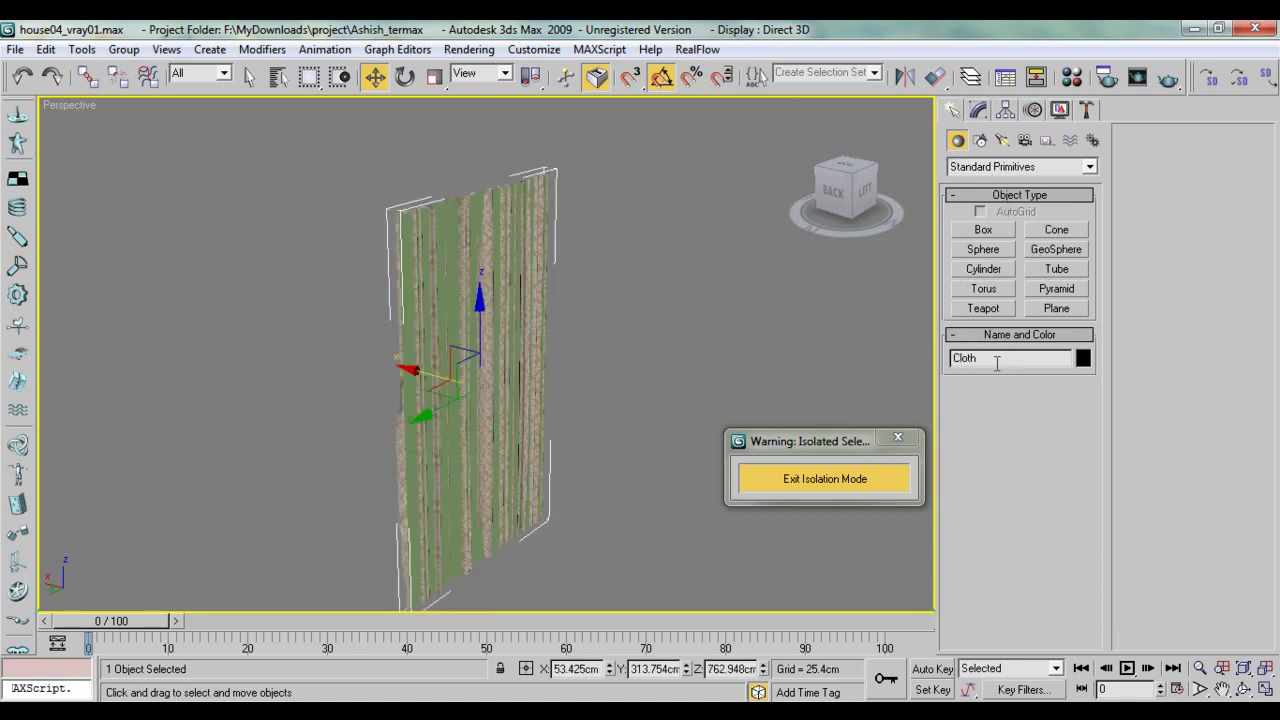
Step: Hide the Cloth curtain, select the plane and display its edges over the shading
{"action": "left_click", "coordinate": [588, 341]}
{"action": "left_click", "coordinate": [536, 347]}
{"action": "right_click", "coordinate": [533, 343]}
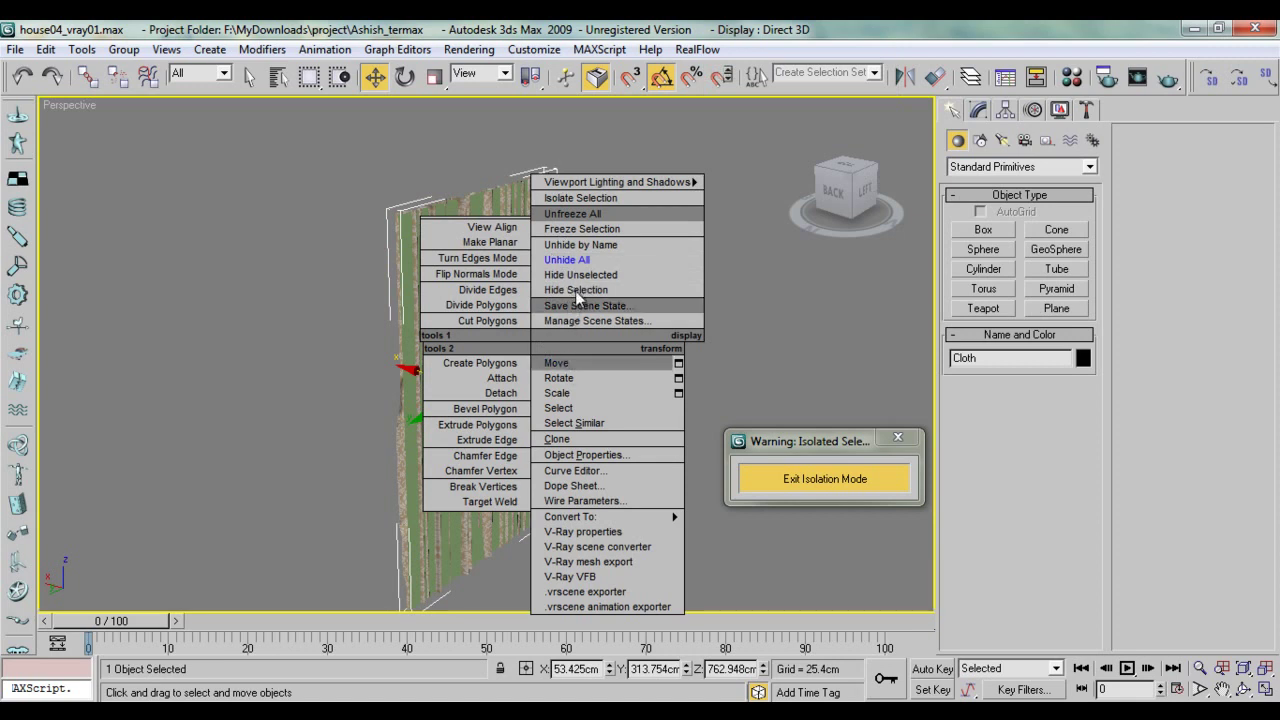
{"action": "left_click", "coordinate": [575, 290]}
{"action": "left_click", "coordinate": [511, 321]}
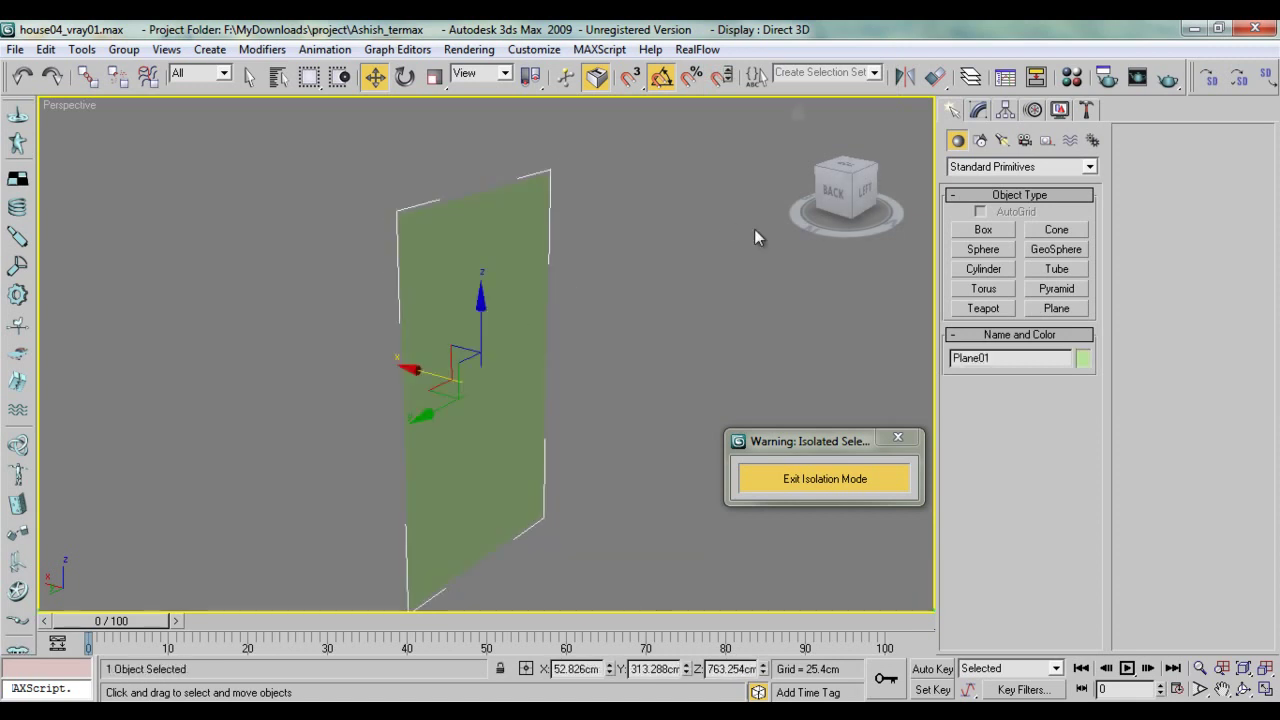
{"action": "key", "text": "F4"}
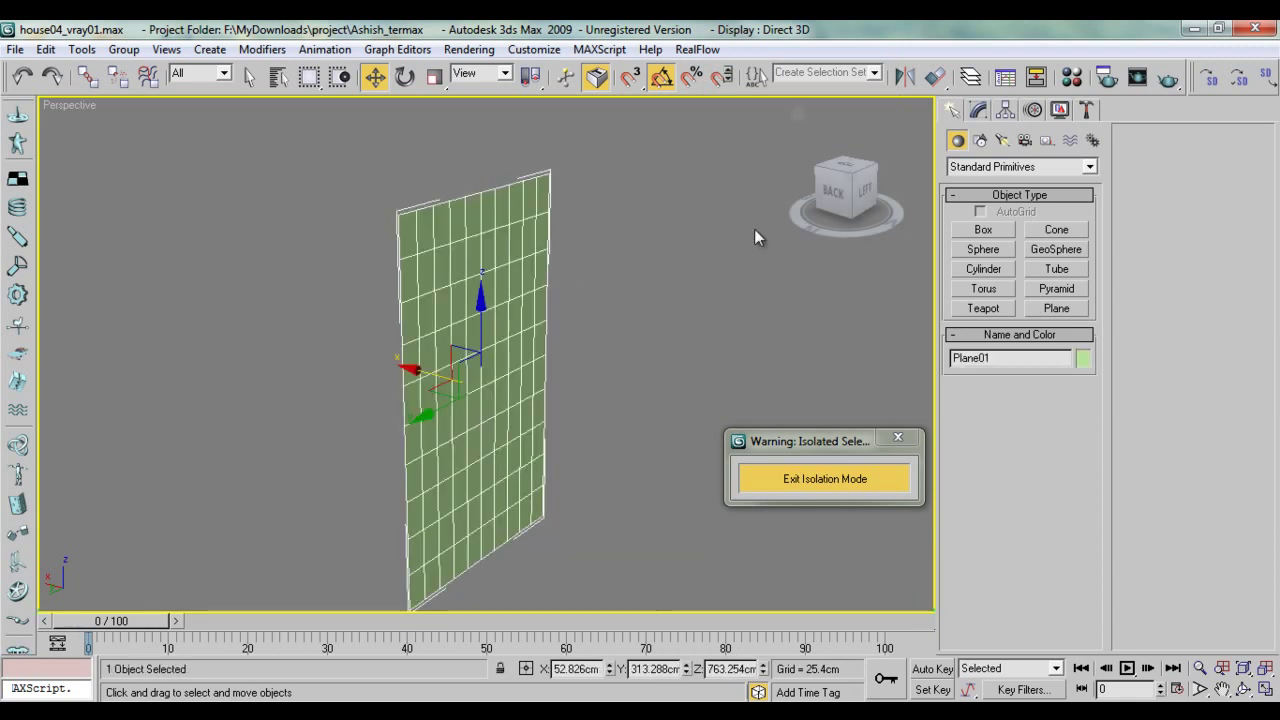
Step: Apply the Cloth modifier to the plane
{"action": "left_click", "coordinate": [978, 110]}
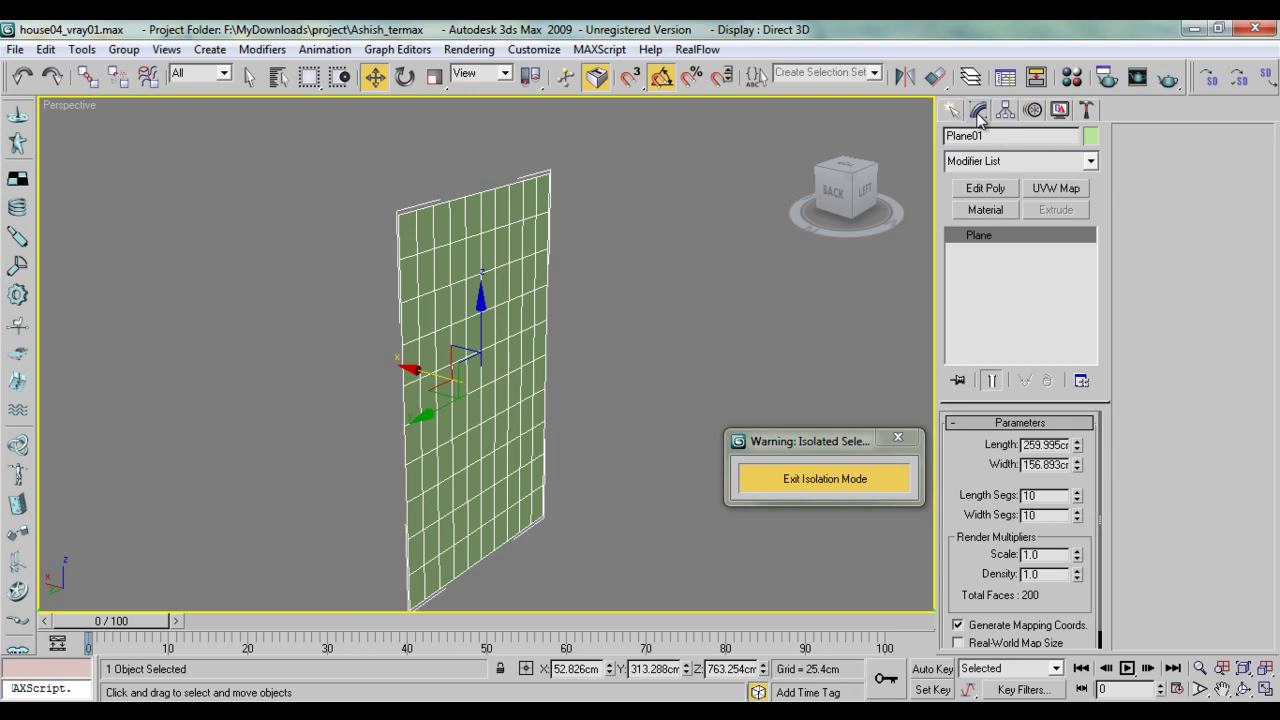
{"action": "left_click", "coordinate": [984, 163]}
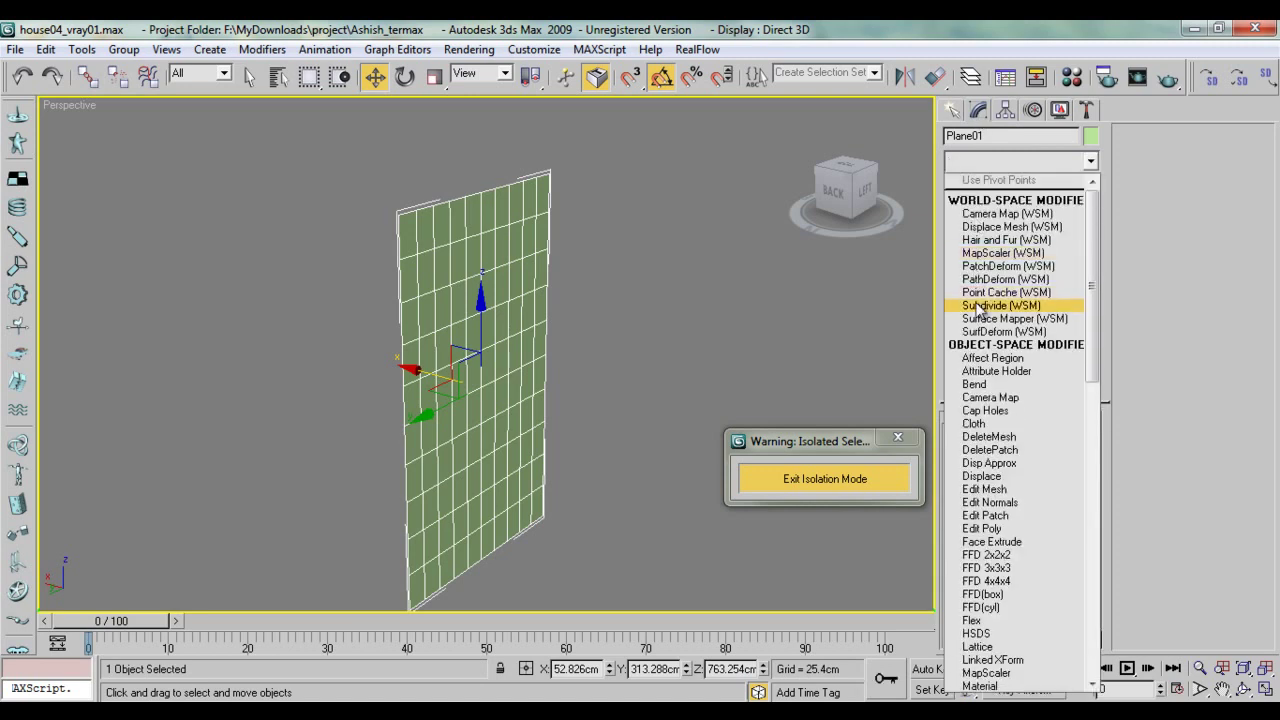
{"action": "key", "text": "c"}
{"action": "key", "text": "c"}
{"action": "key", "text": "c"}
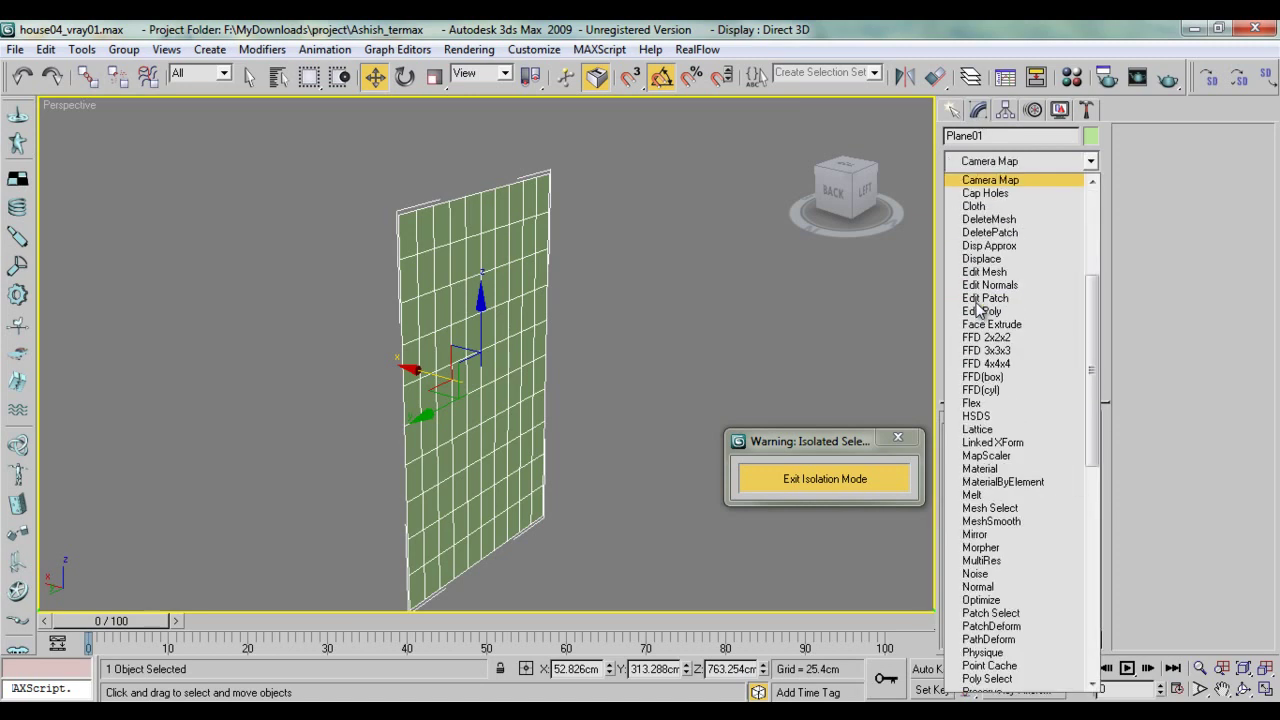
{"action": "key", "text": "Return"}
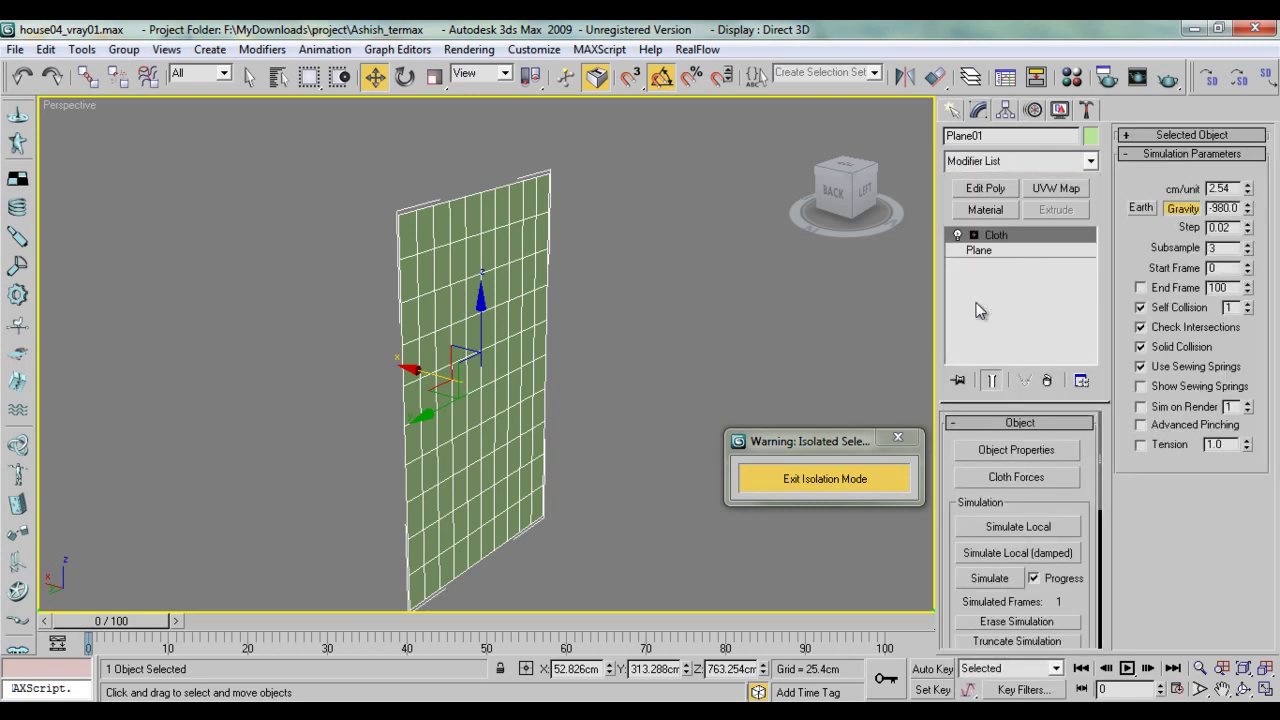
Step: In the cloth object properties, define Plane01 as Cloth with the Default preset and accept the settings
{"action": "left_click", "coordinate": [1005, 452]}
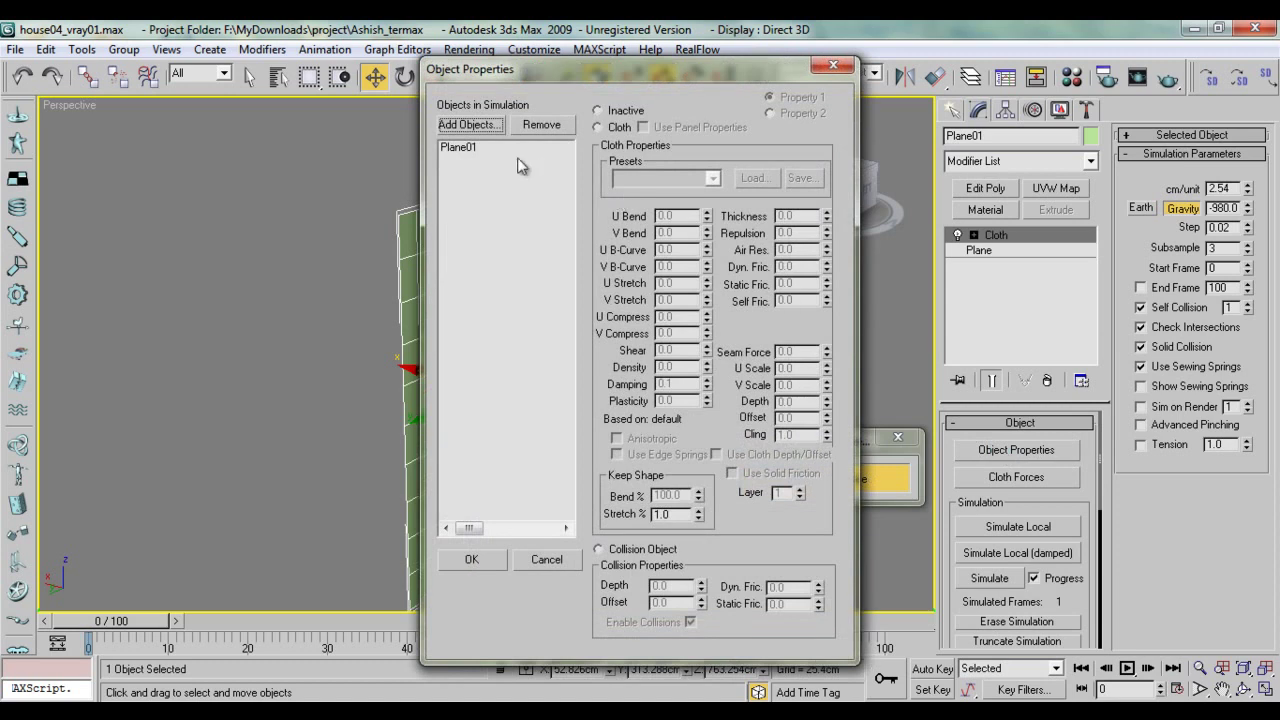
{"action": "left_click", "coordinate": [458, 146]}
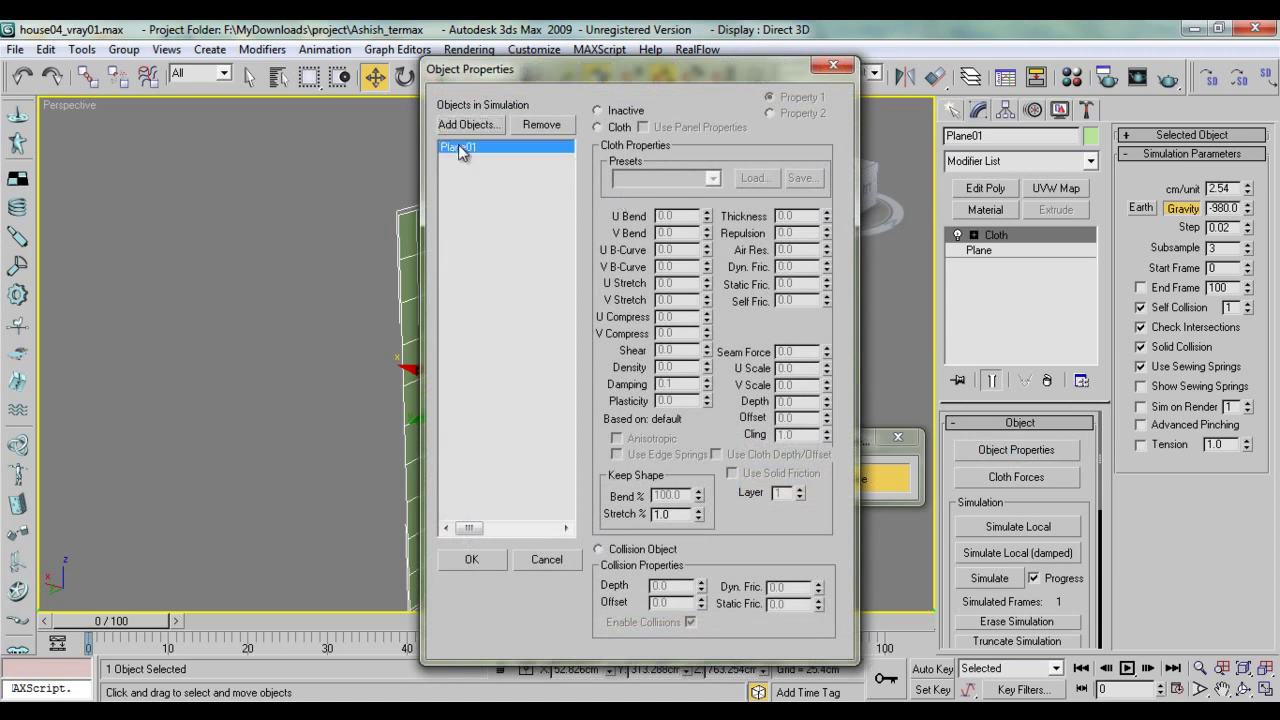
{"action": "left_click", "coordinate": [622, 127]}
{"action": "left_click", "coordinate": [645, 178]}
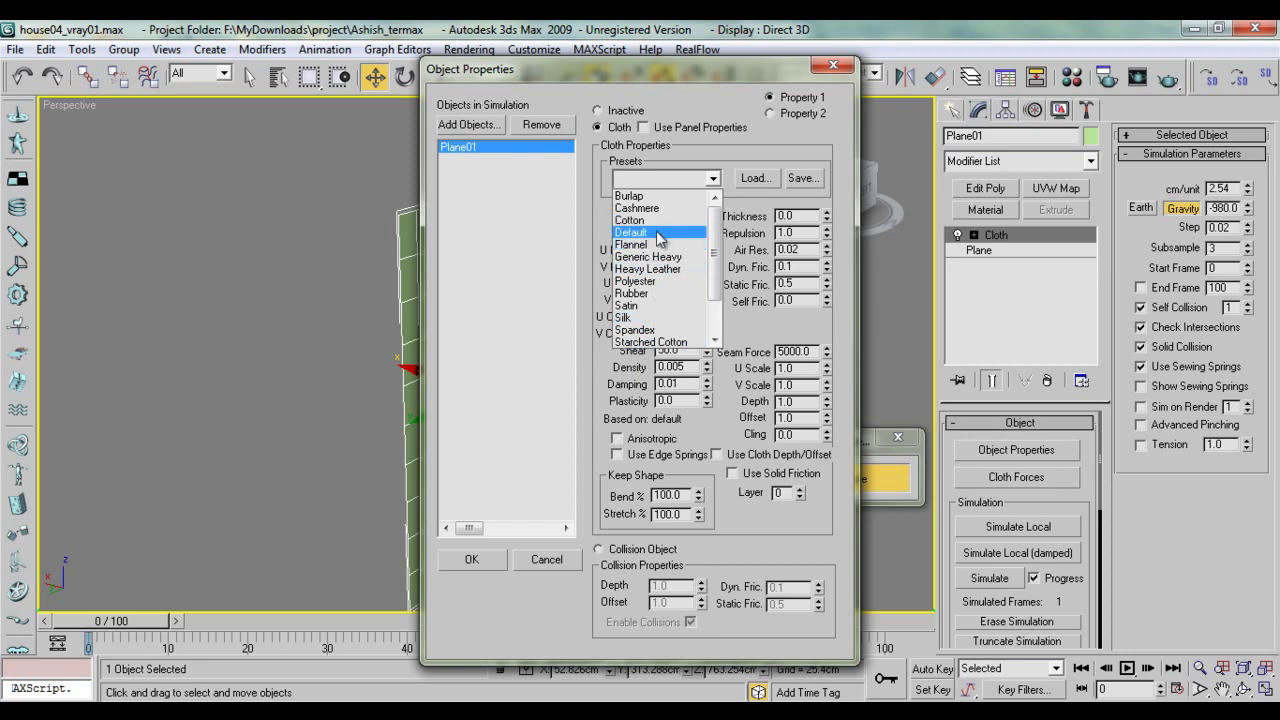
{"action": "left_click_drag", "start_coordinate": [714, 240], "coordinate": [714, 295]}
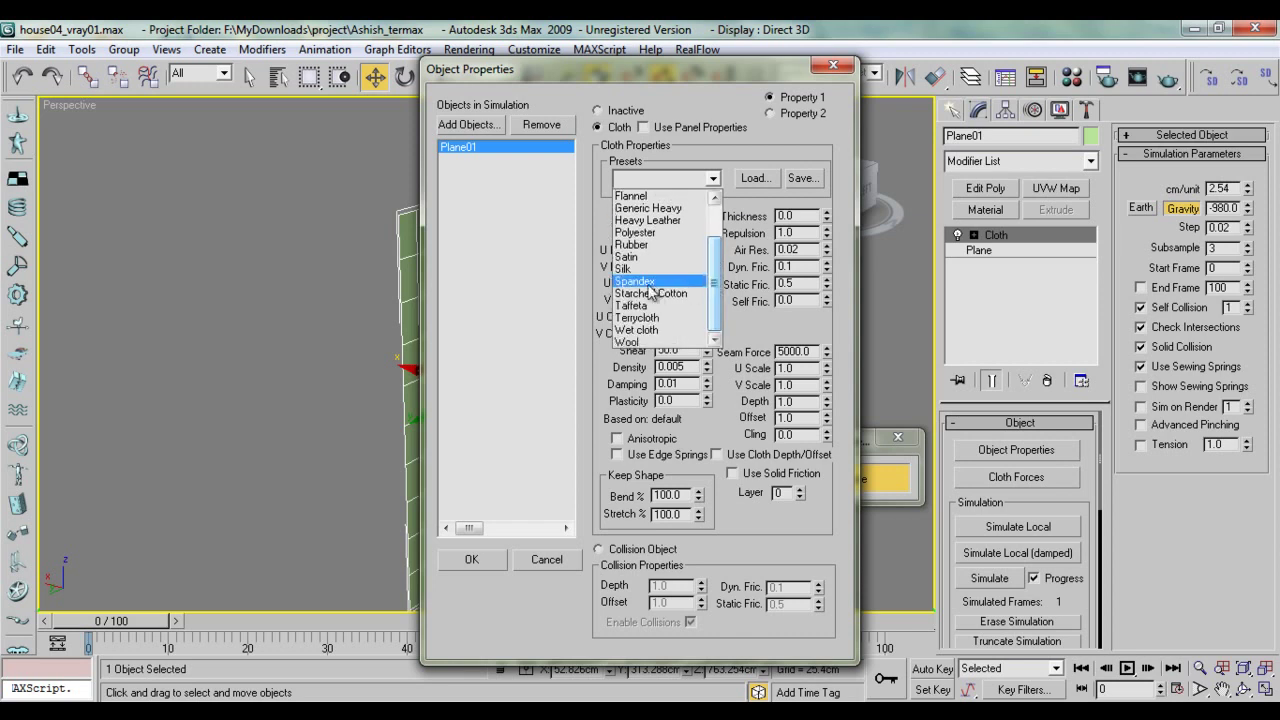
{"action": "scroll", "coordinate": [651, 290], "scroll_direction": "up", "scroll_amount": 4}
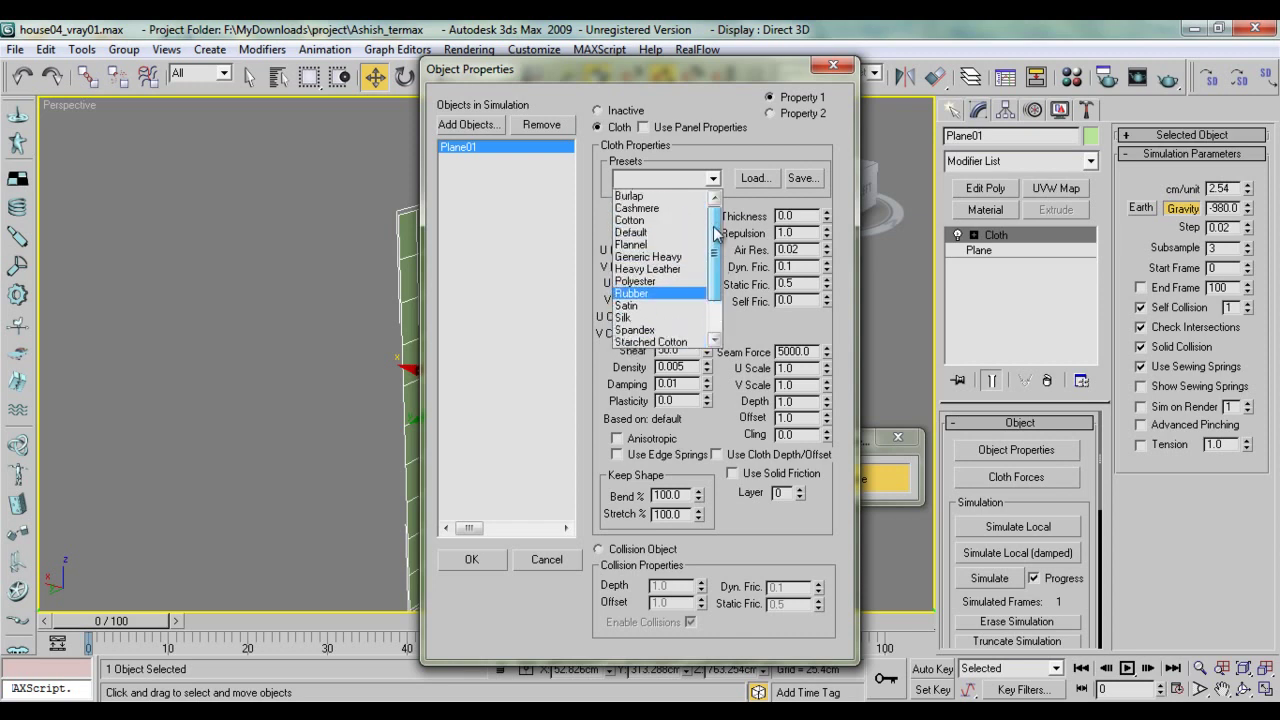
{"action": "left_click", "coordinate": [657, 235]}
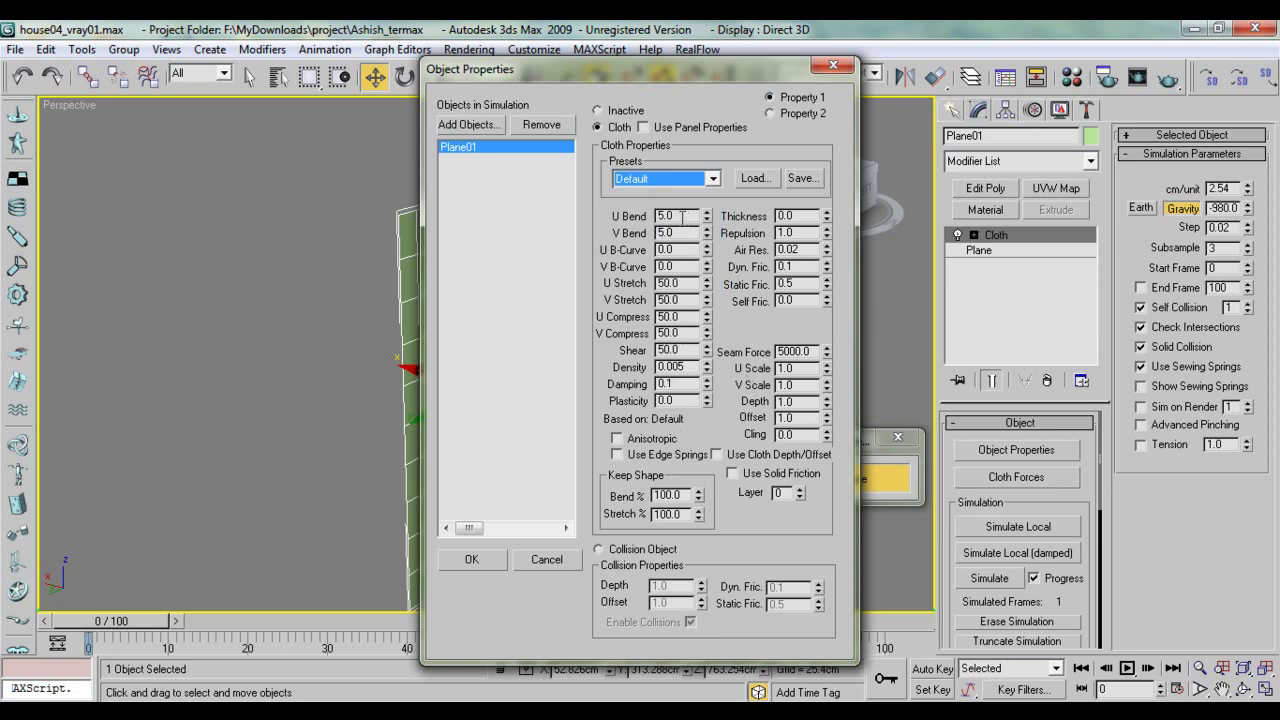
{"action": "left_click", "coordinate": [667, 187]}
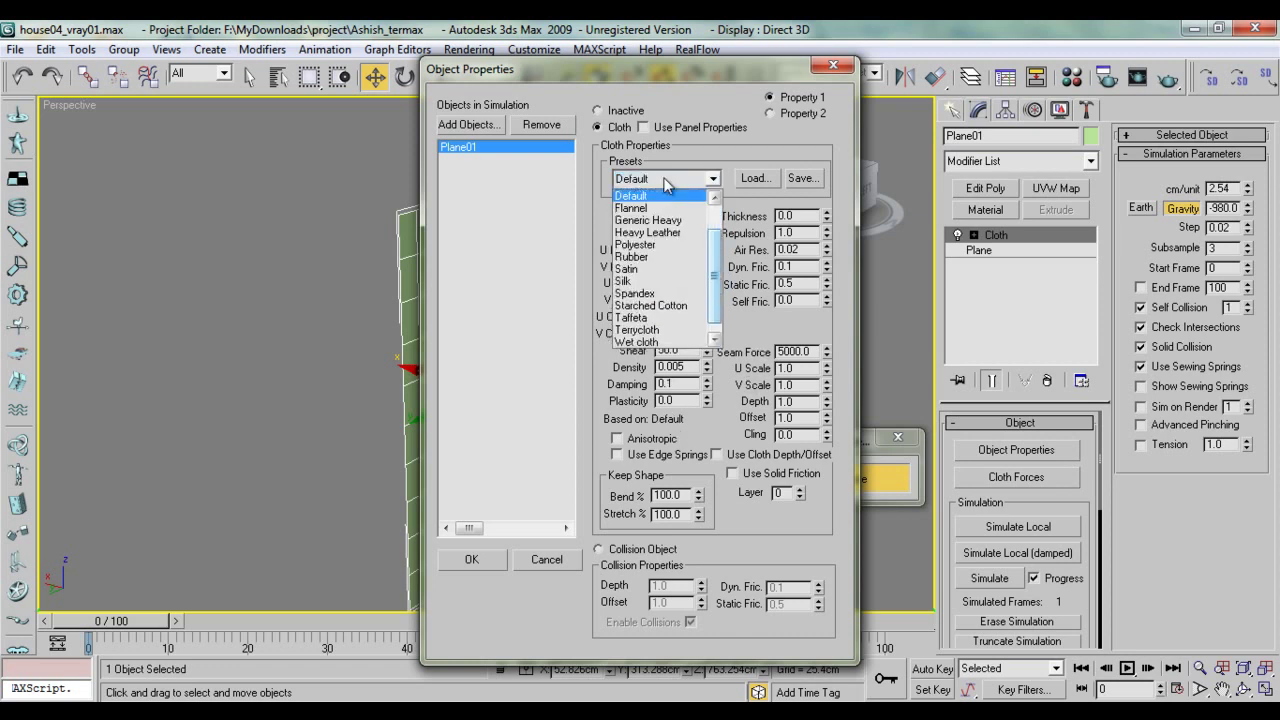
{"action": "left_click", "coordinate": [655, 195]}
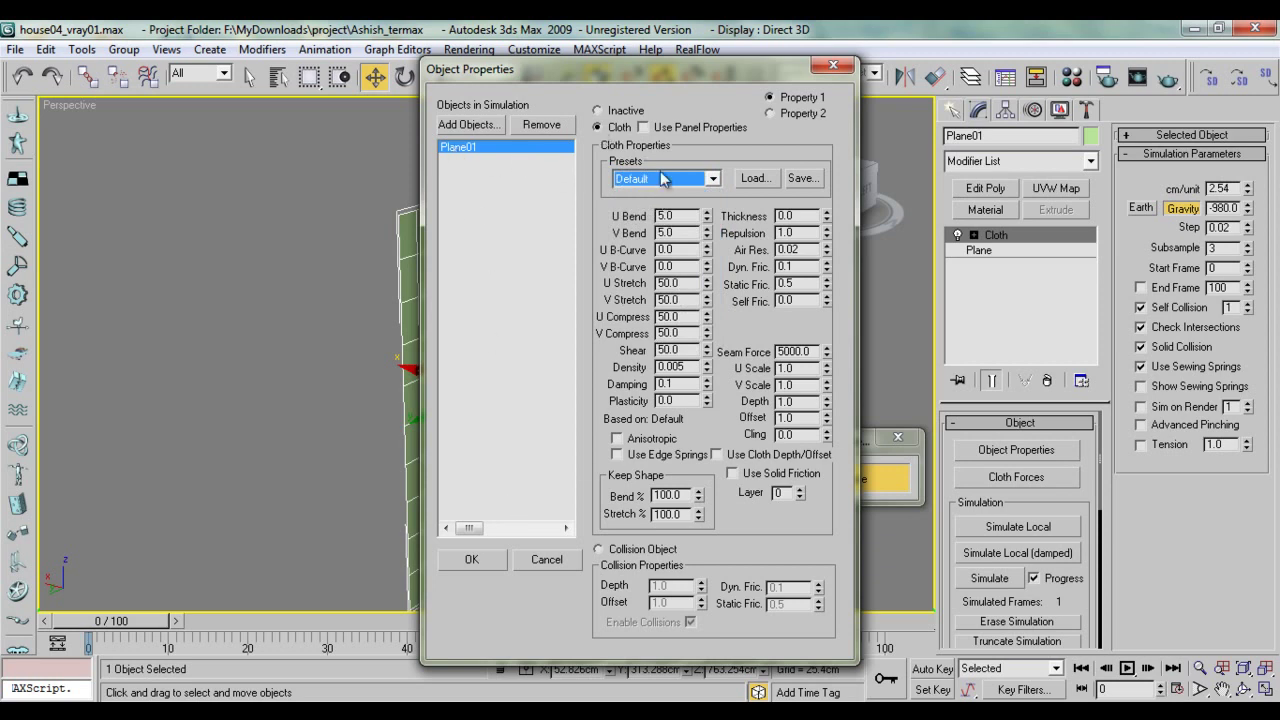
{"action": "left_click", "coordinate": [491, 558]}
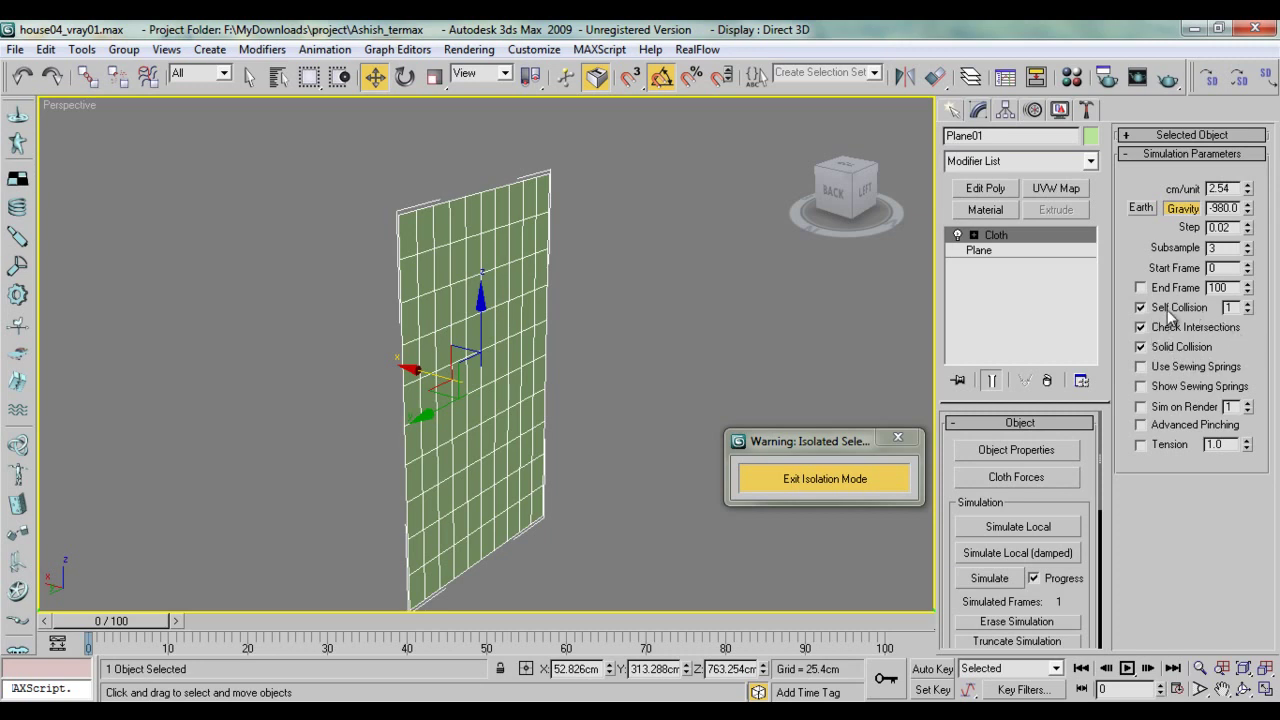
{"action": "left_click", "coordinate": [1248, 244]}
{"action": "left_click", "coordinate": [1248, 244]}
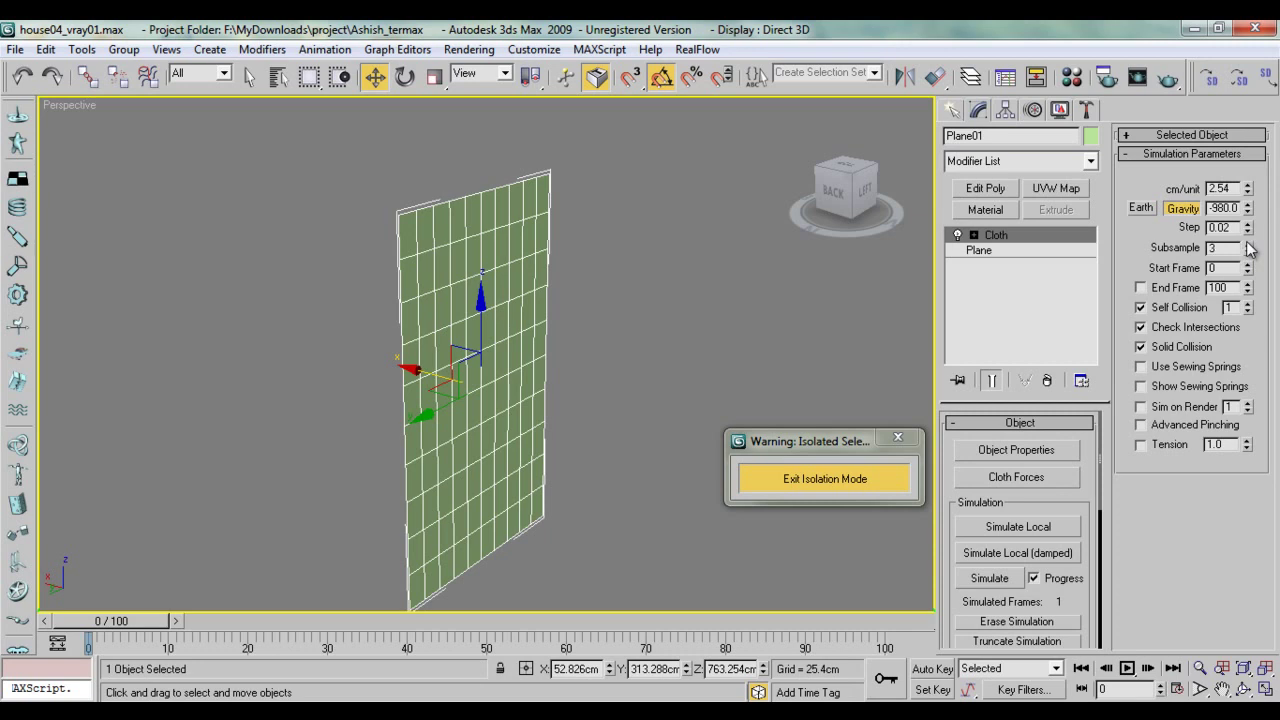
{"action": "left_click", "coordinate": [951, 110]}
{"action": "left_click", "coordinate": [986, 117]}
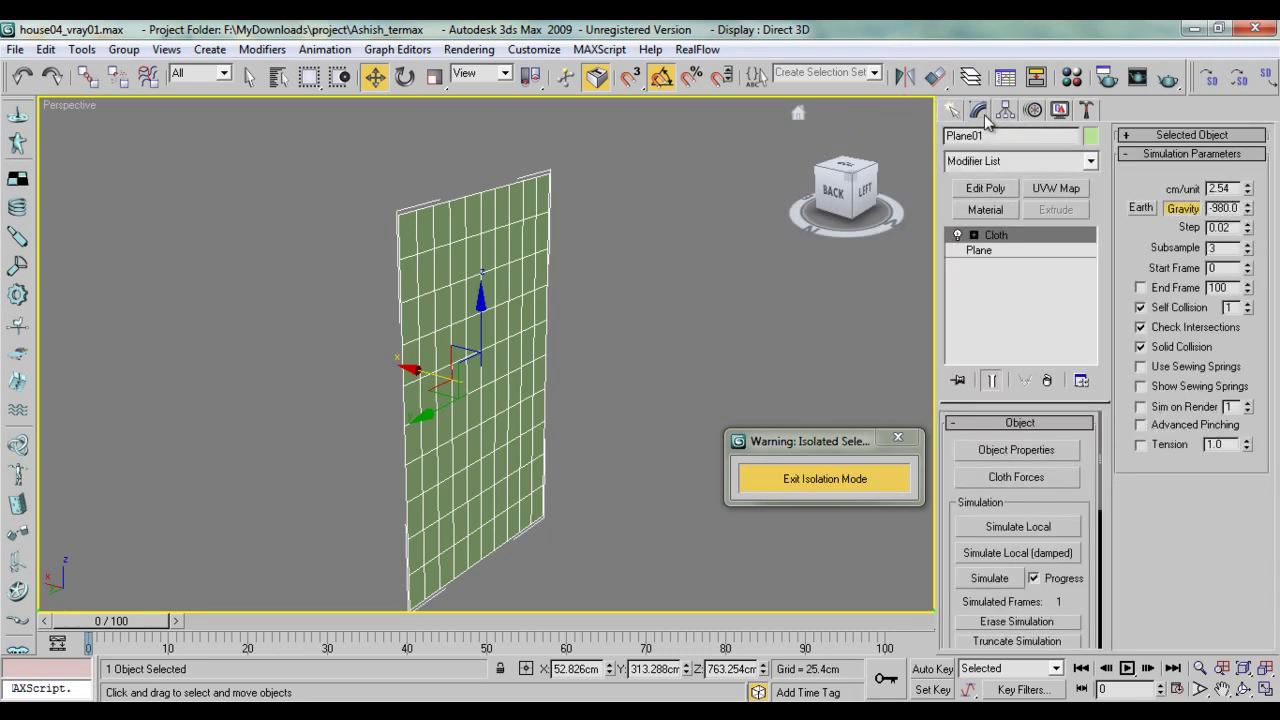
Step: At the Cloth modifier's Group level, select every second vertex along the plane's upper edge, six in total, and make a group from them
{"action": "left_click", "coordinate": [974, 234]}
{"action": "left_click", "coordinate": [1006, 250]}
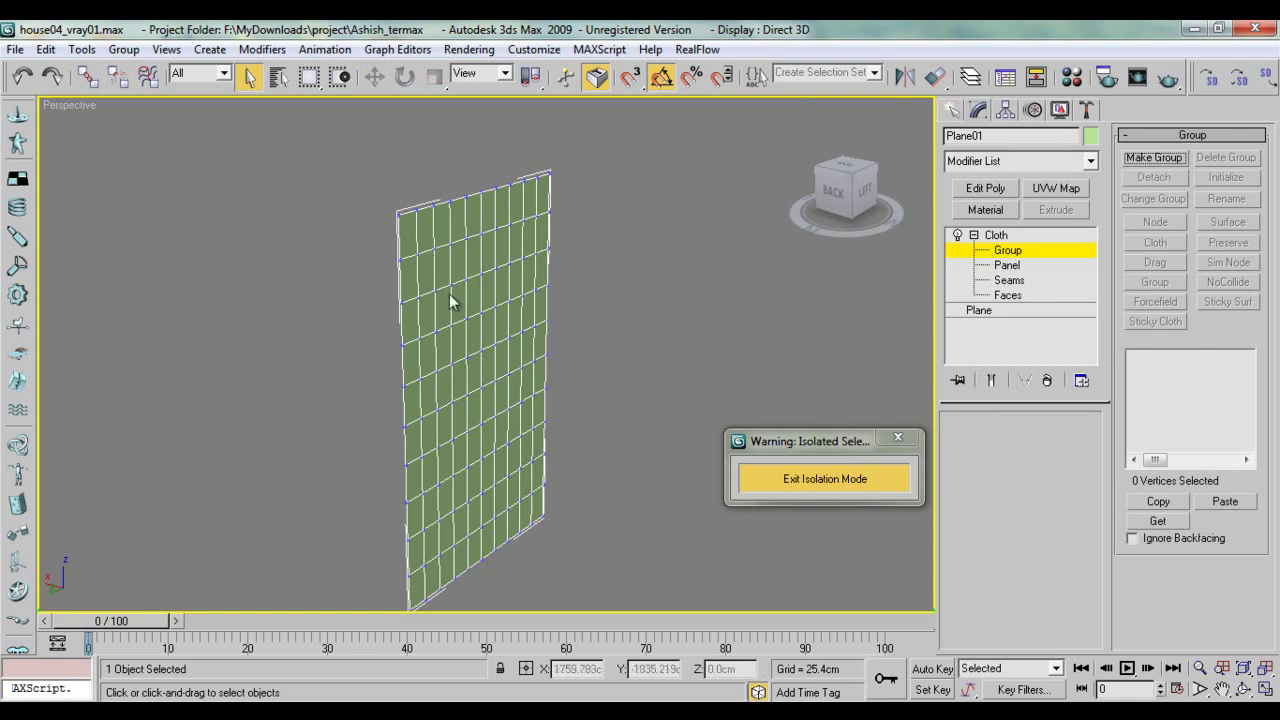
{"action": "middle_click_drag", "start_coordinate": [543, 300], "coordinate": [536, 377], "text": "alt"}
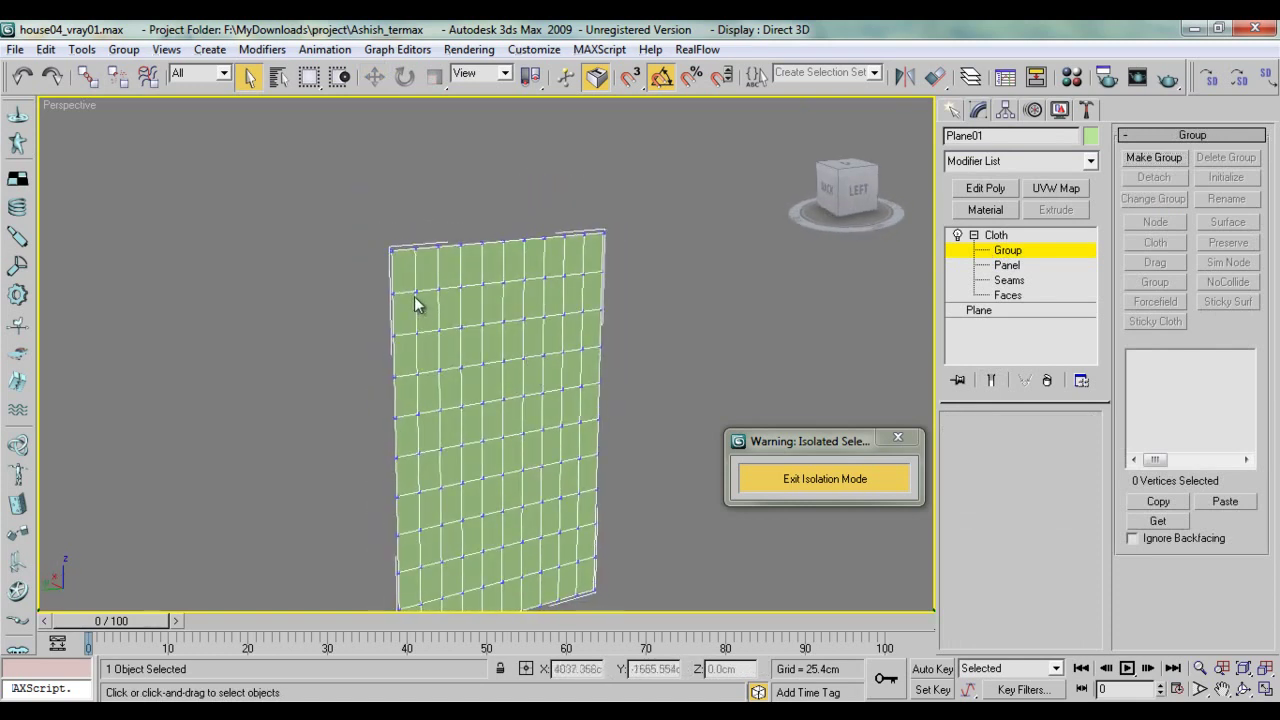
{"action": "key", "text": "shift+z"}
{"action": "left_click_drag", "start_coordinate": [365, 221], "coordinate": [400, 250]}
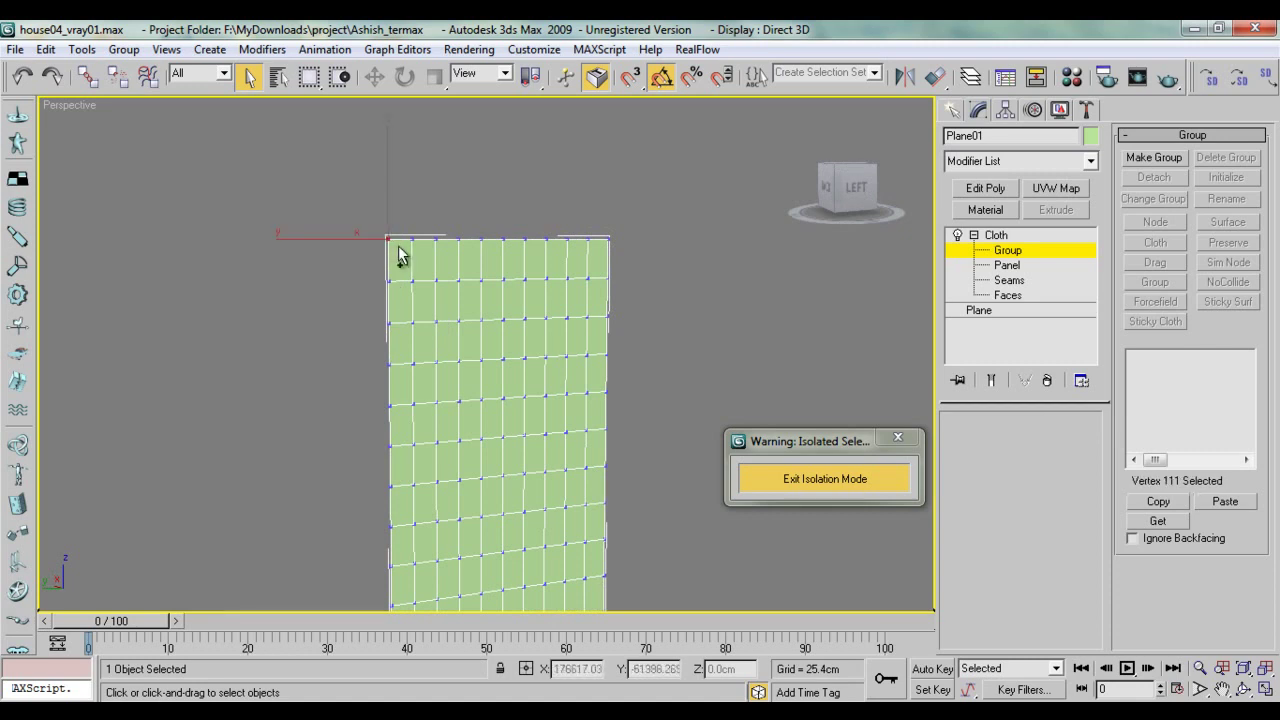
{"action": "left_click", "coordinate": [436, 238], "text": "ctrl"}
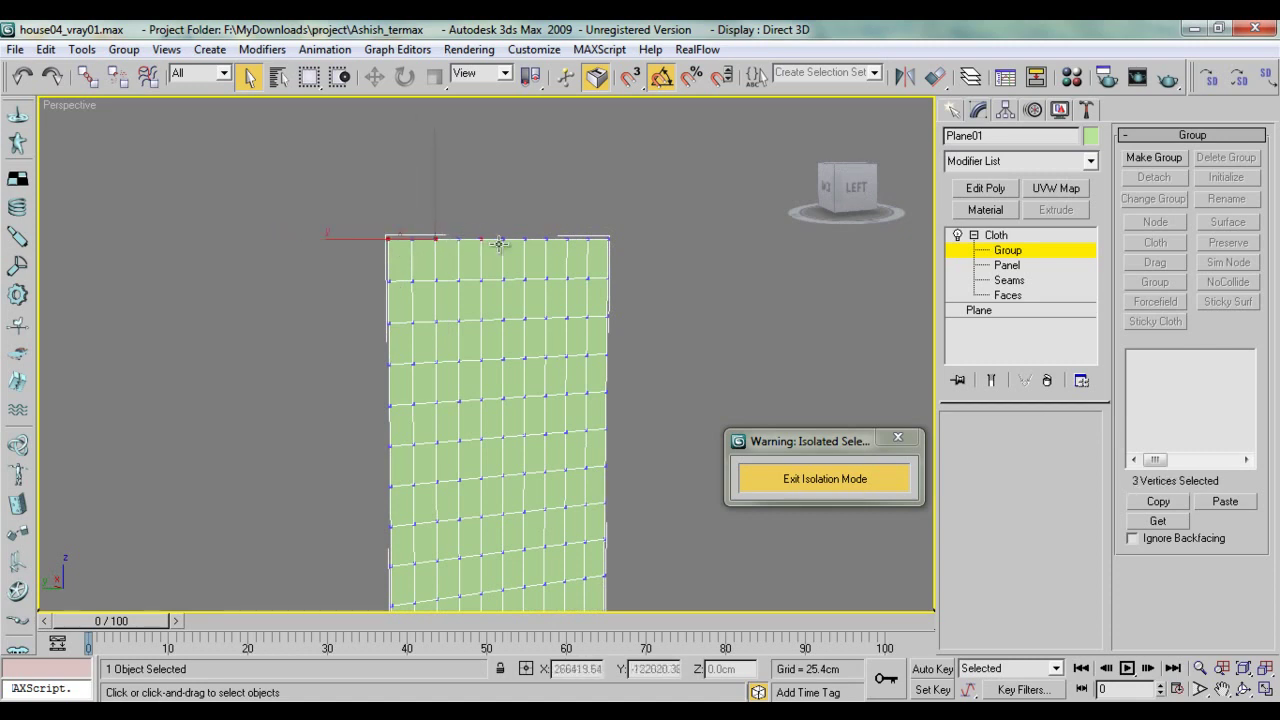
{"action": "left_click", "coordinate": [481, 238], "text": "ctrl"}
{"action": "left_click", "coordinate": [524, 238], "text": "ctrl"}
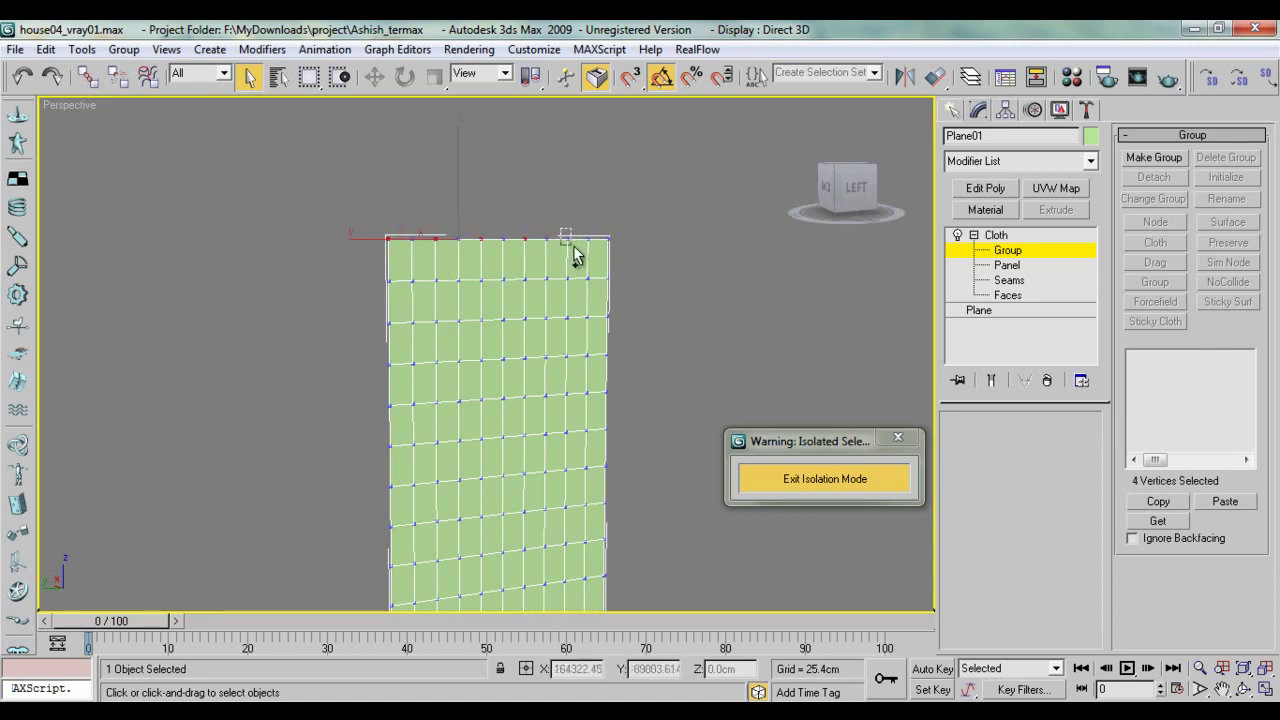
{"action": "left_click", "coordinate": [567, 238], "text": "ctrl"}
{"action": "left_click", "coordinate": [609, 238], "text": "ctrl"}
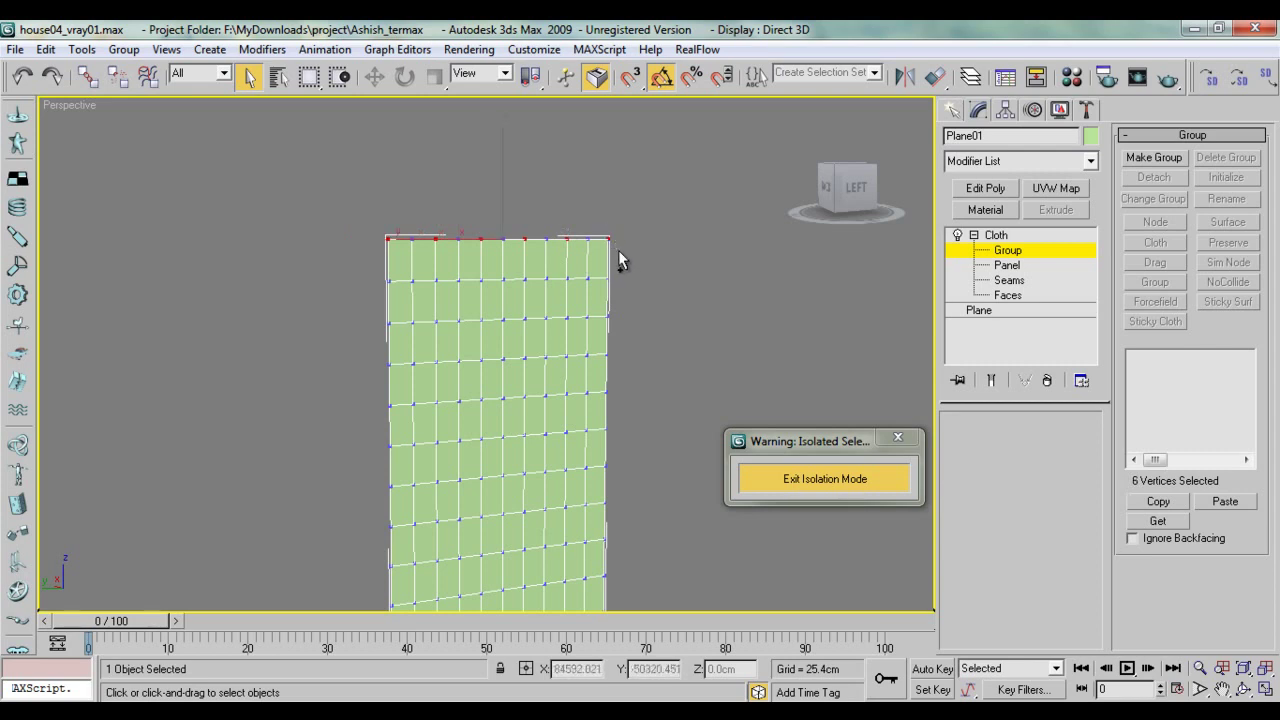
{"action": "left_click", "coordinate": [1143, 161]}
{"action": "left_click", "coordinate": [617, 393]}
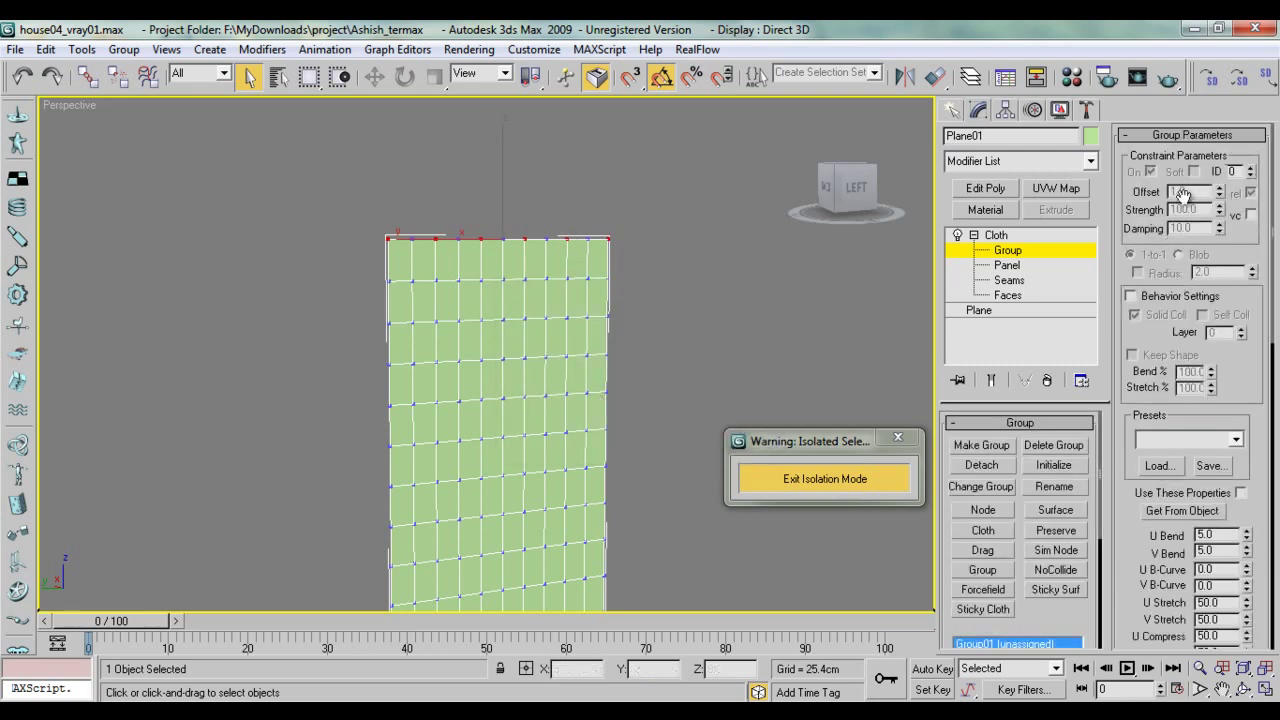
Step: Enable soft selection for the vertex group with a falloff of 92.04 and a bubble of 0.62
{"action": "left_click_drag", "start_coordinate": [1125, 520], "coordinate": [1133, 127]}
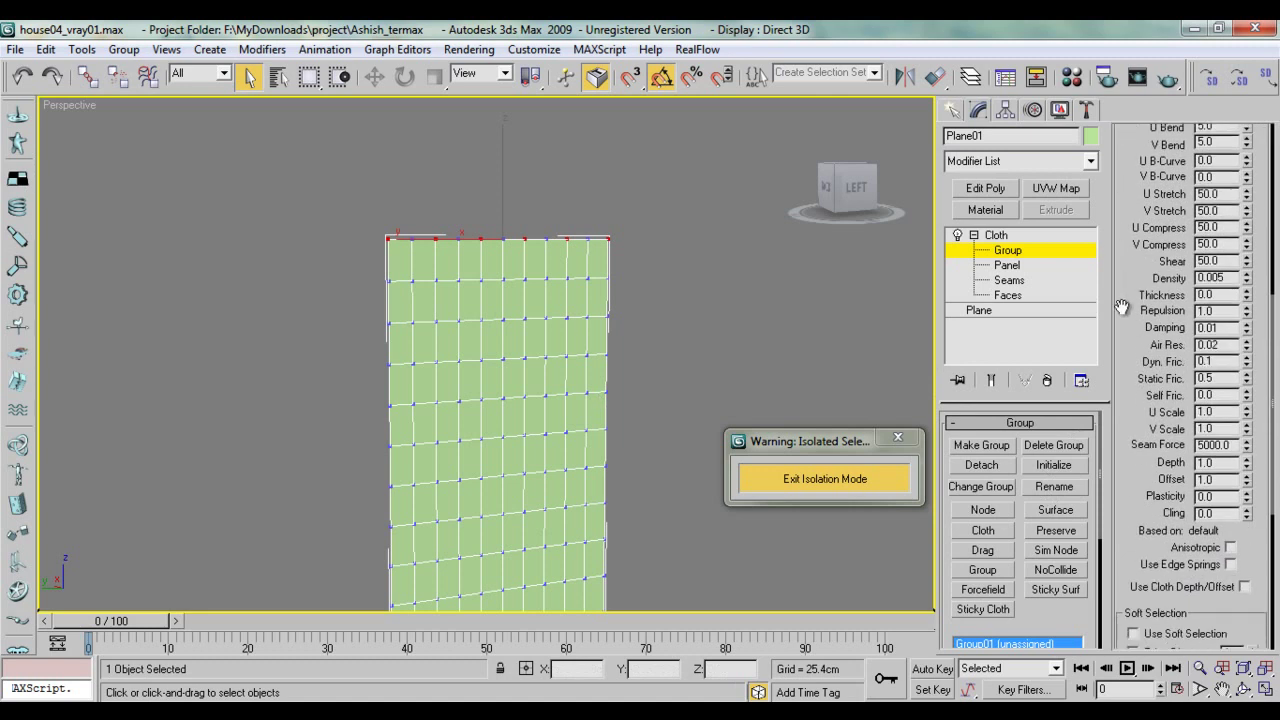
{"action": "left_click_drag", "start_coordinate": [1141, 387], "coordinate": [1147, 190]}
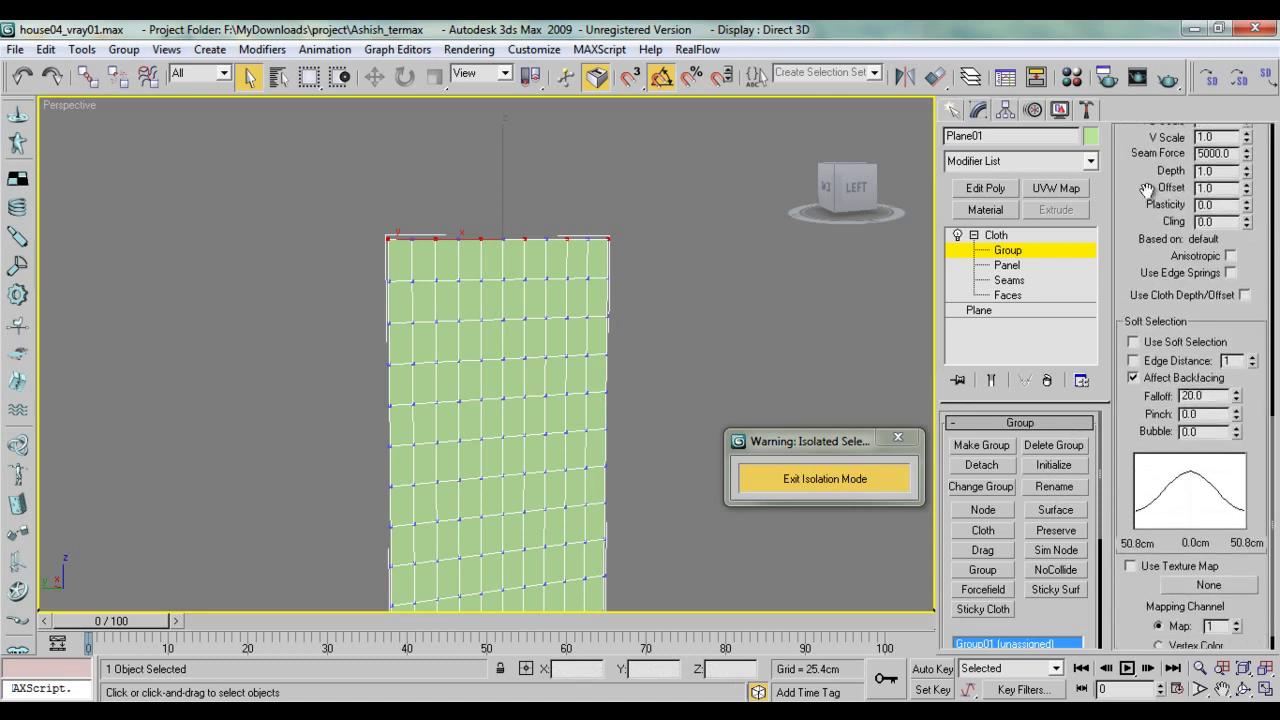
{"action": "left_click", "coordinate": [1157, 349]}
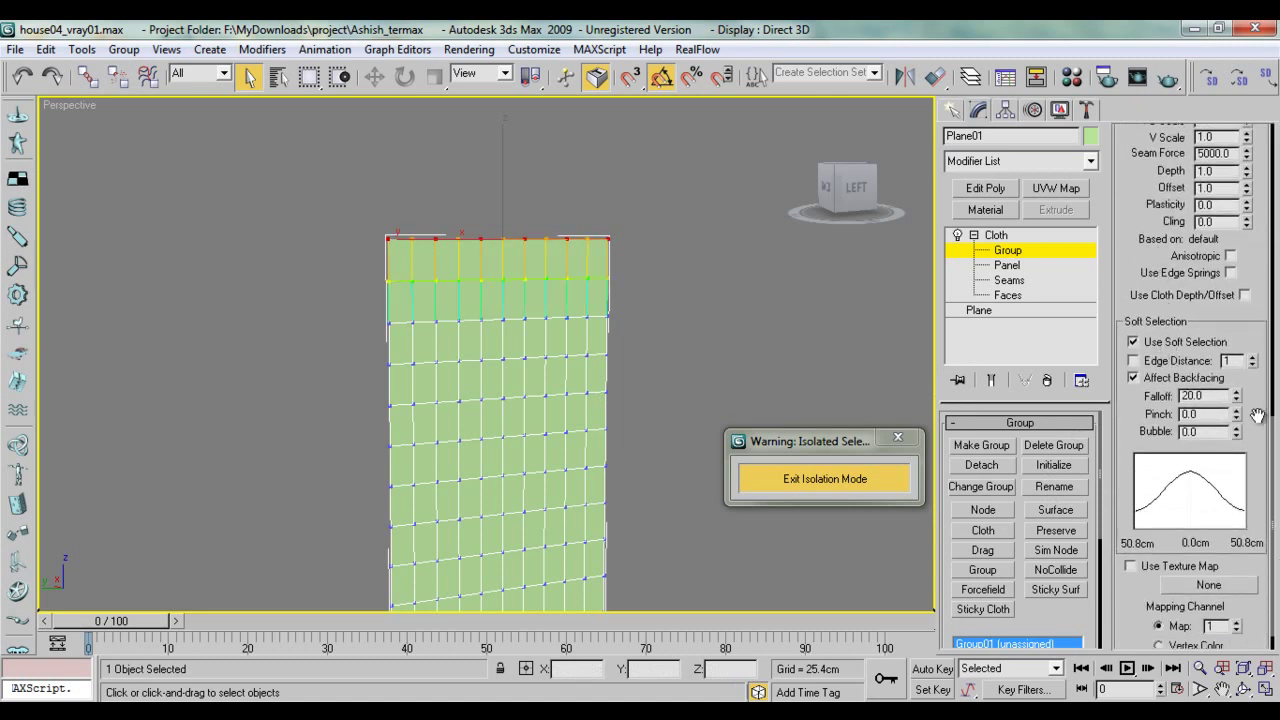
{"action": "left_click_drag", "start_coordinate": [1238, 398], "coordinate": [1239, 285]}
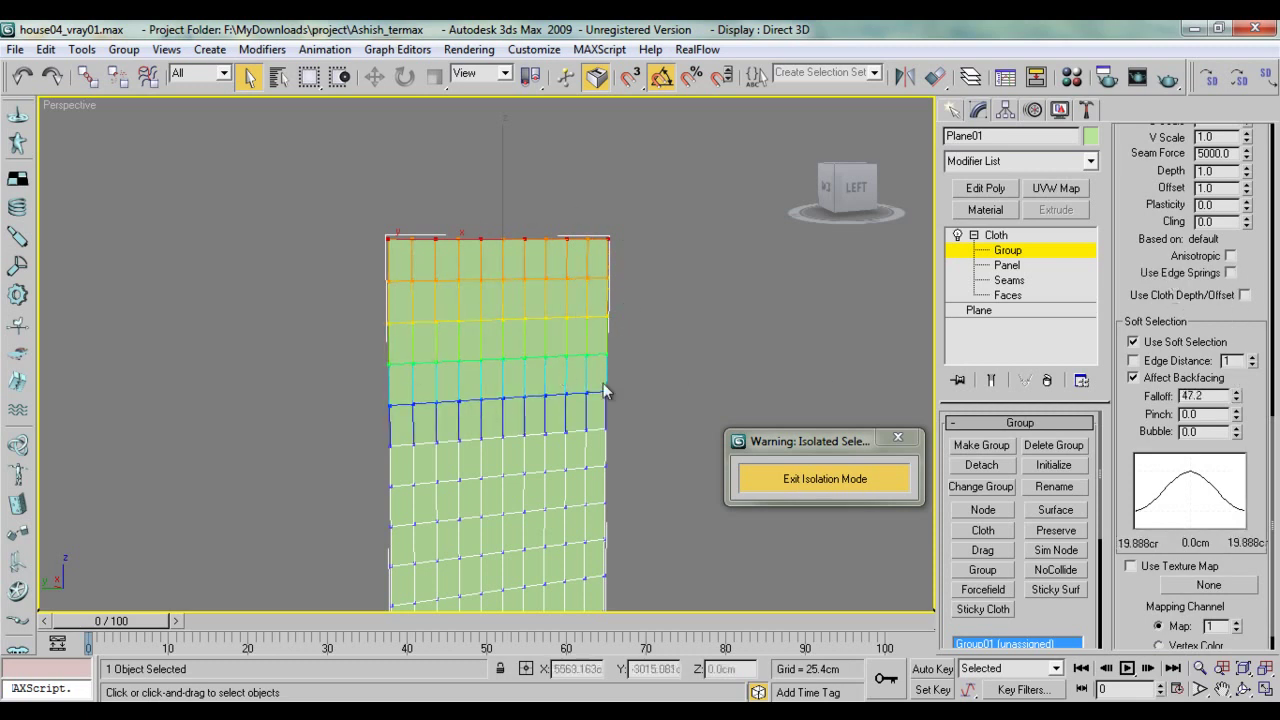
{"action": "middle_click_drag", "start_coordinate": [558, 459], "coordinate": [538, 401]}
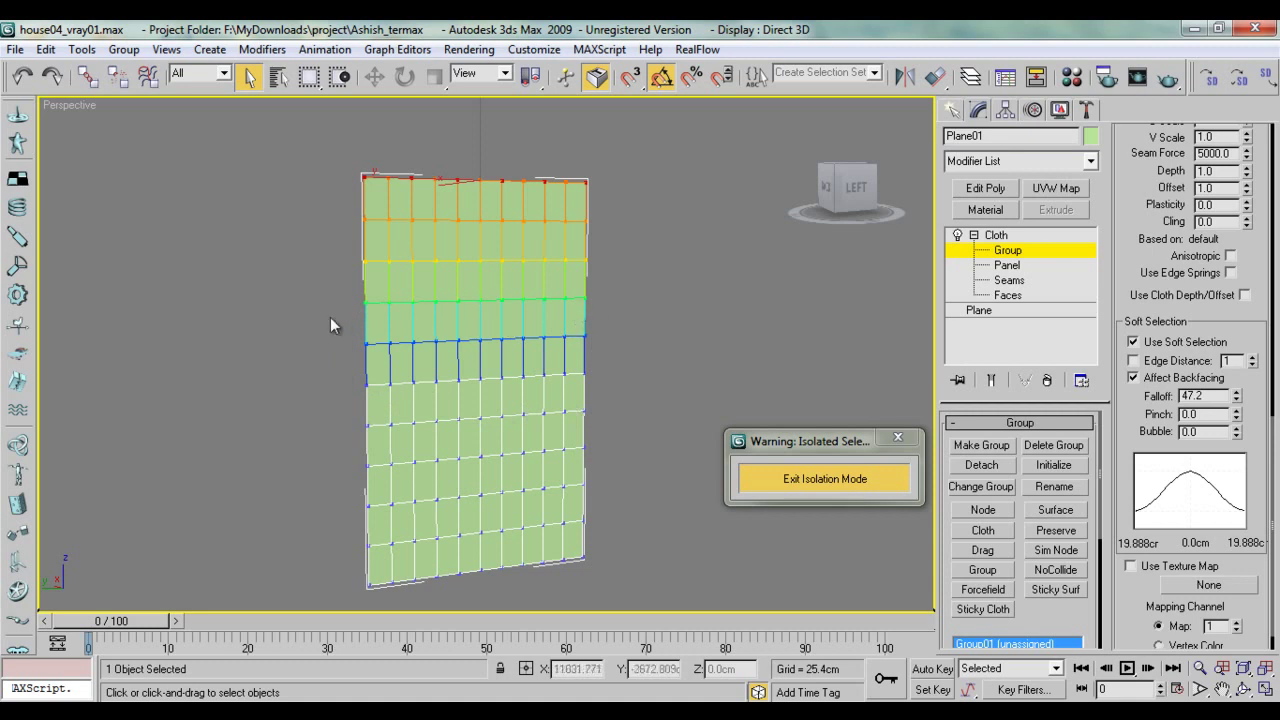
{"action": "left_click_drag", "start_coordinate": [1236, 396], "coordinate": [1244, 343]}
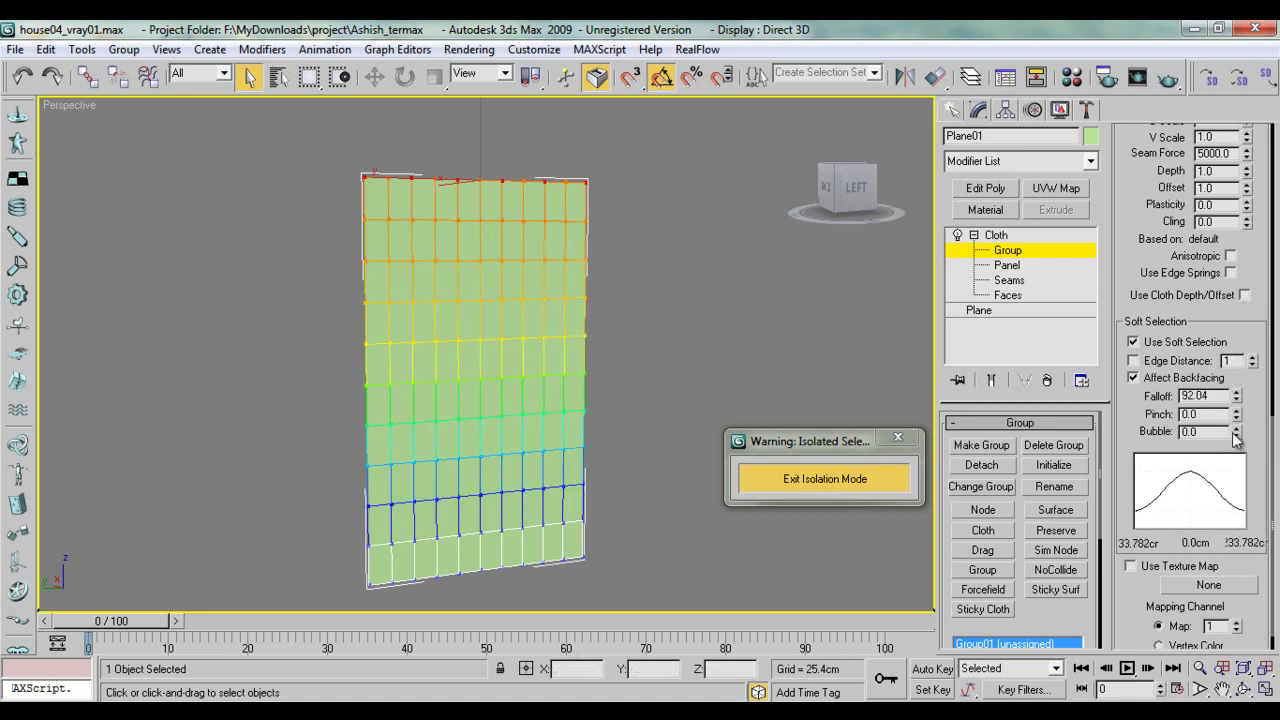
{"action": "left_click_drag", "start_coordinate": [1237, 431], "coordinate": [1248, 368]}
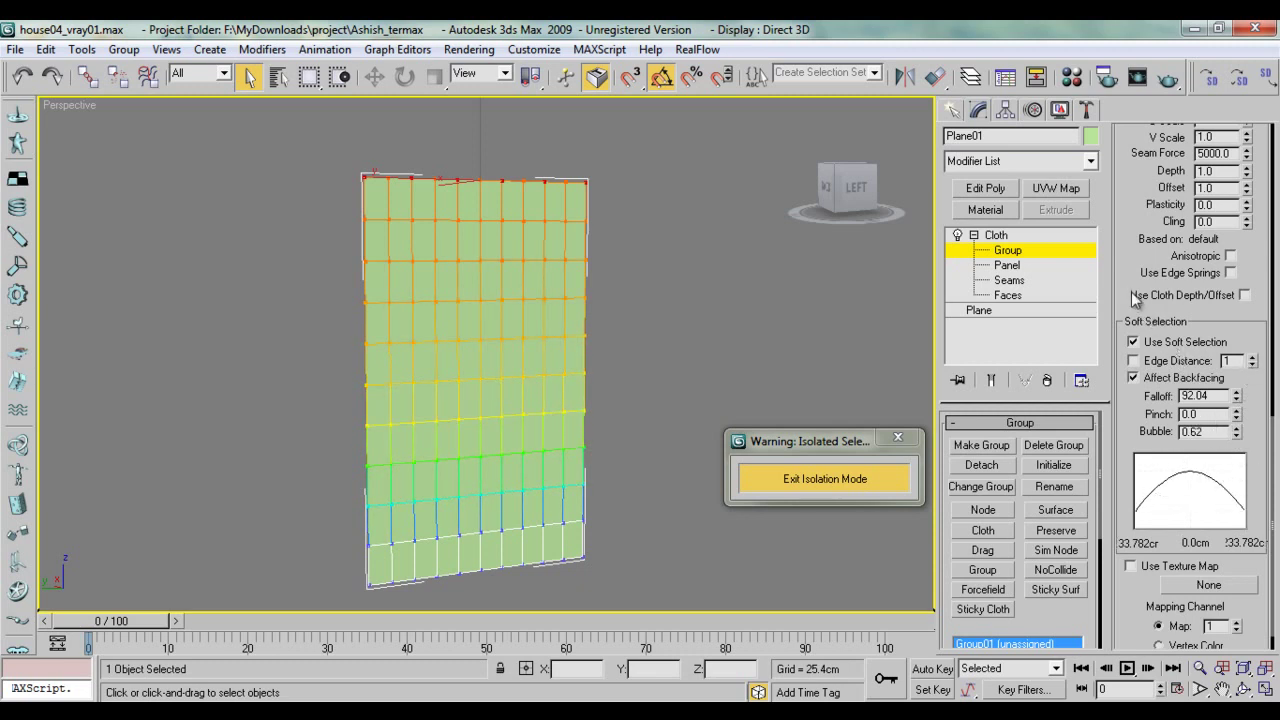
Step: Assign the Preserve constraint to the vertex group and return to the Cloth modifier's main level
{"action": "left_click_drag", "start_coordinate": [1116, 170], "coordinate": [1163, 318]}
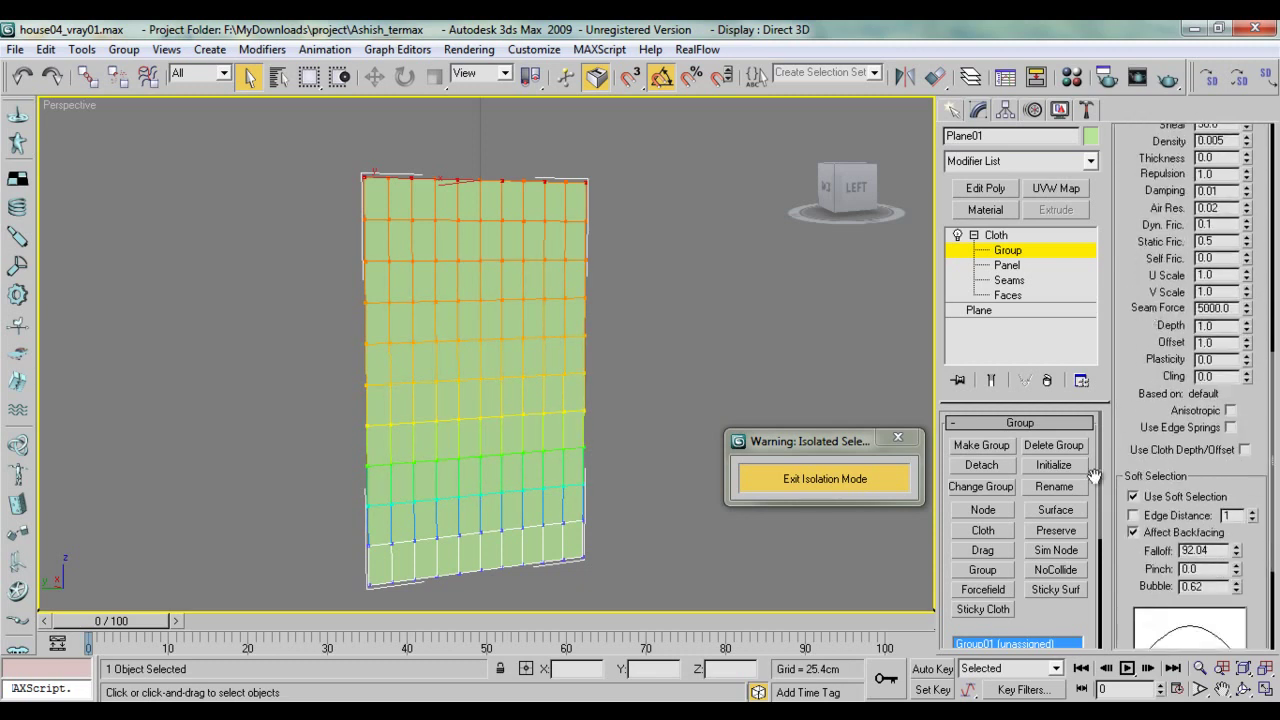
{"action": "left_click_drag", "start_coordinate": [1094, 481], "coordinate": [1092, 455]}
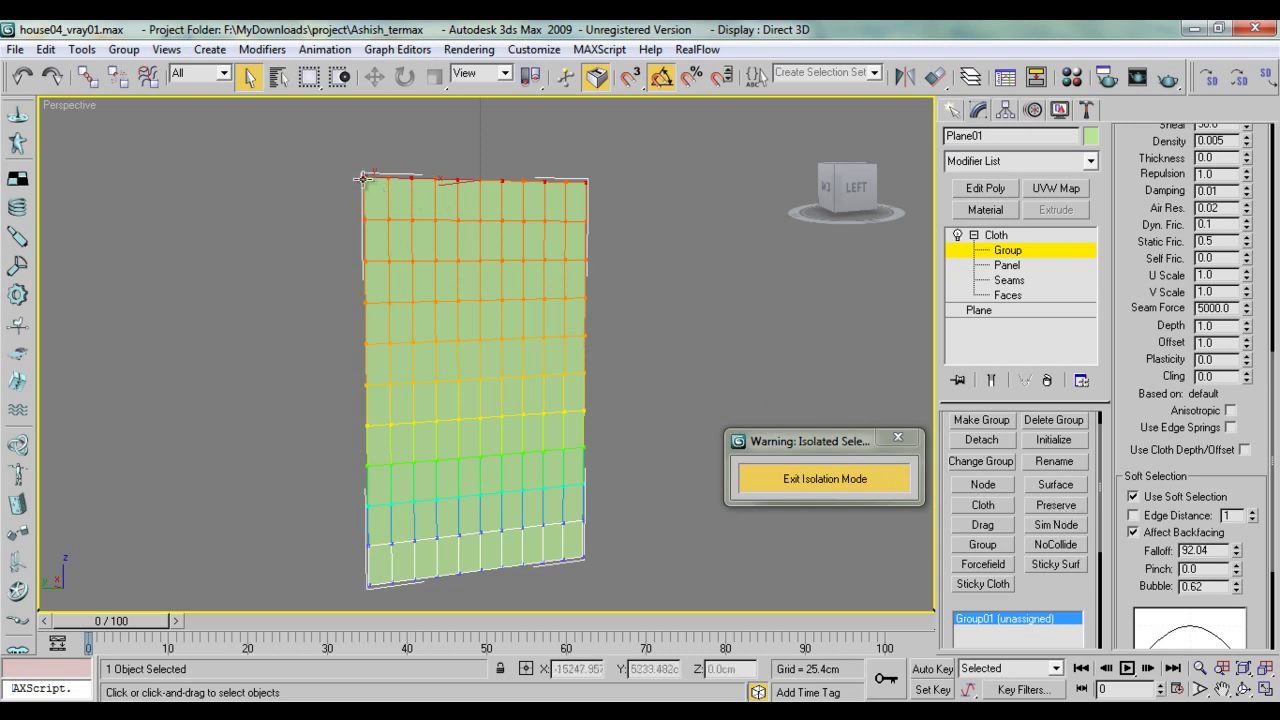
{"action": "left_click", "coordinate": [1047, 507]}
{"action": "left_click", "coordinate": [1000, 235]}
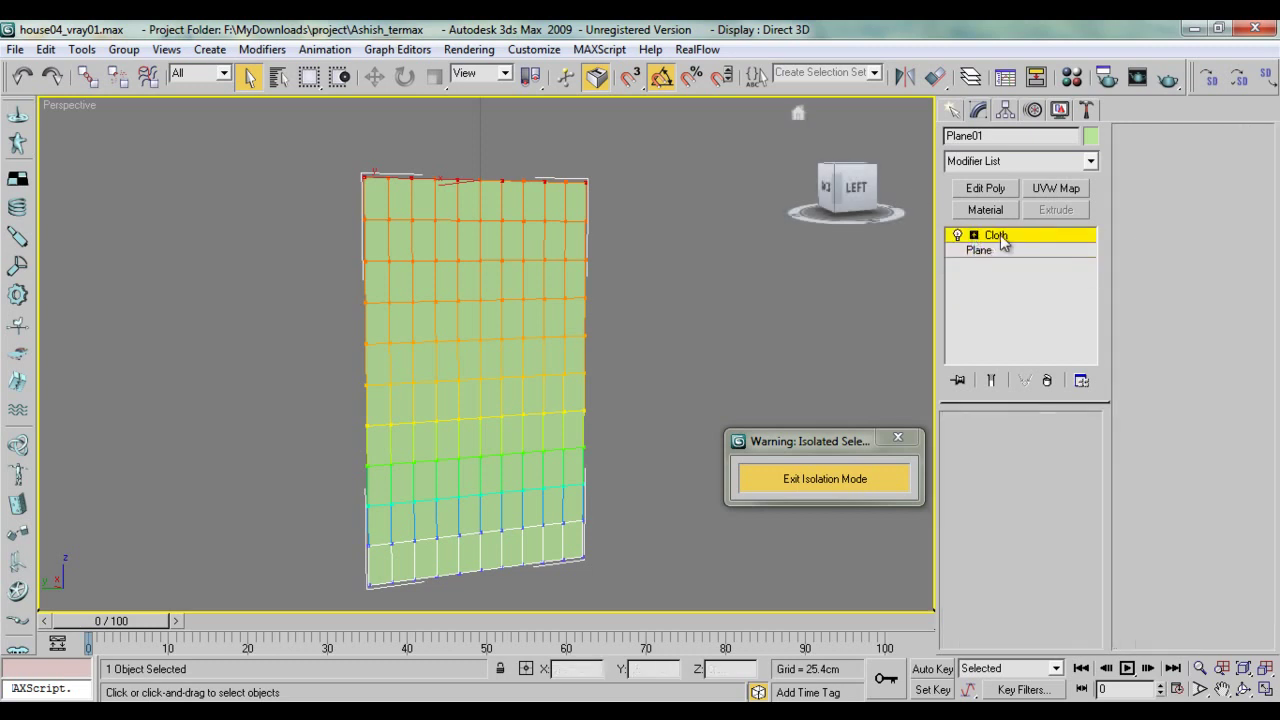
Step: Run a local cloth simulation on Plane01, stop it and inspect how the plane deforms
{"action": "left_click", "coordinate": [951, 112]}
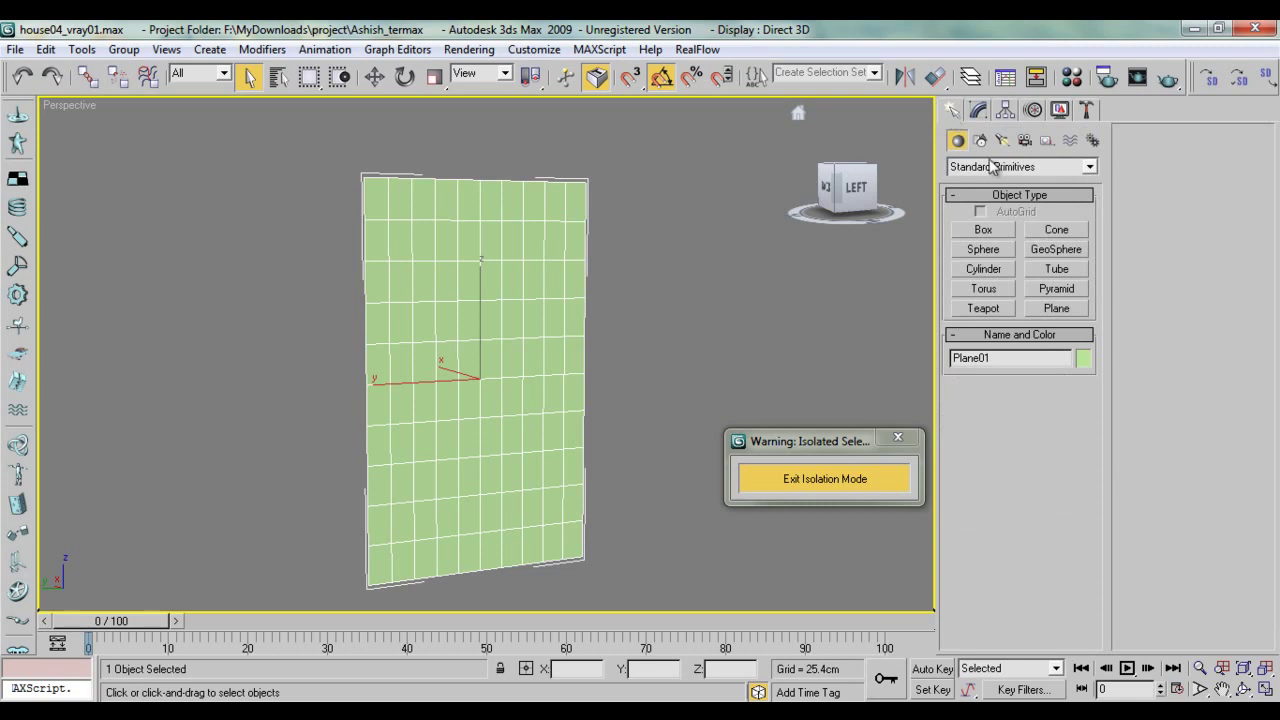
{"action": "left_click", "coordinate": [978, 110]}
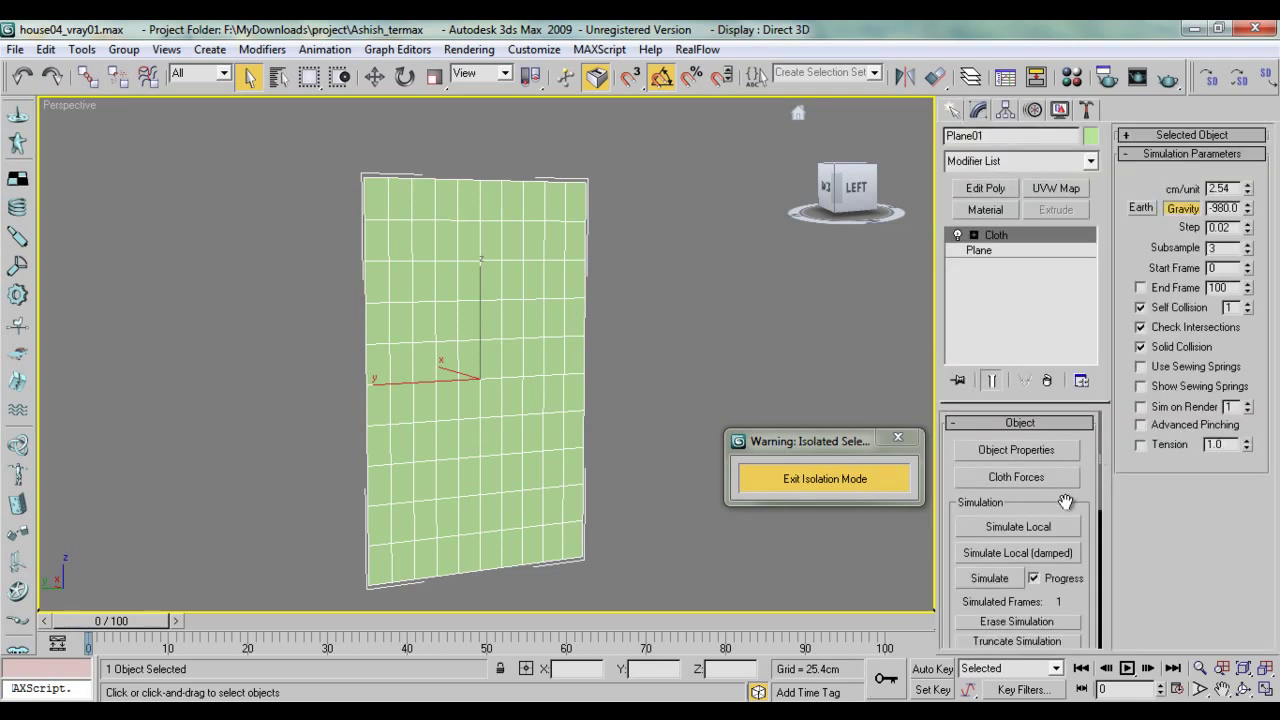
{"action": "scroll", "coordinate": [1080, 452], "scroll_direction": "down", "scroll_amount": 2}
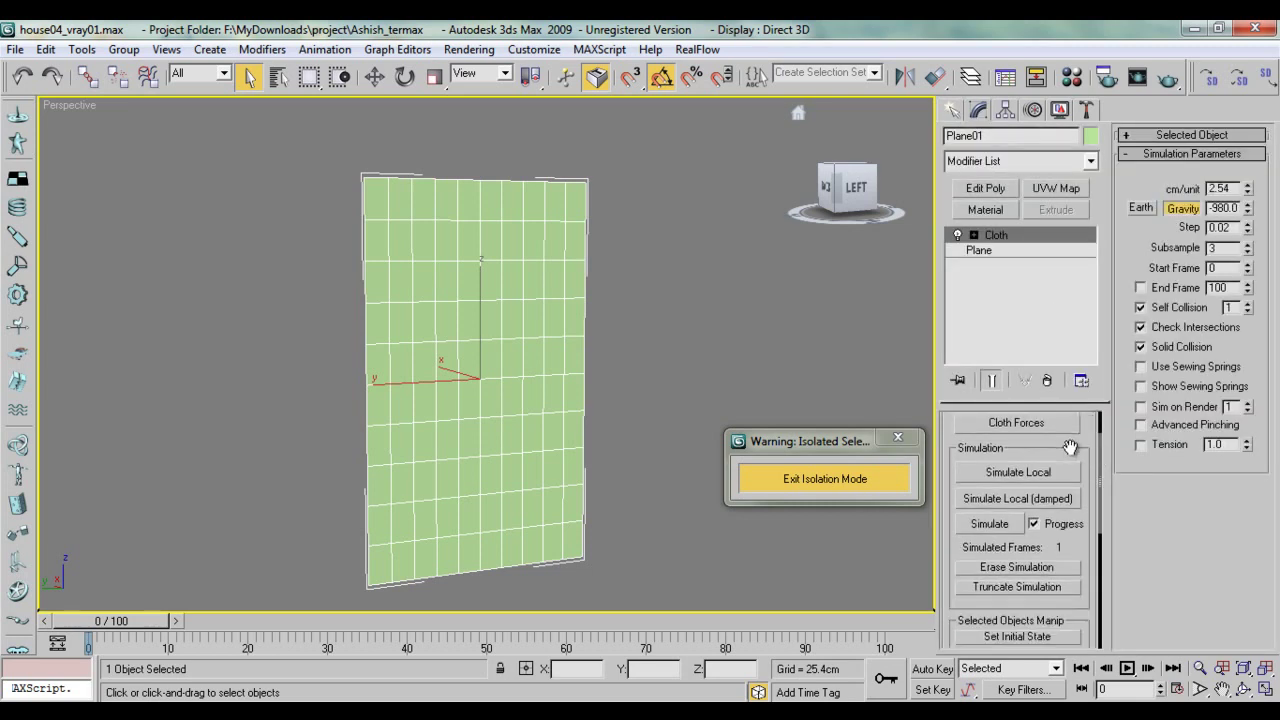
{"action": "left_click", "coordinate": [1020, 472]}
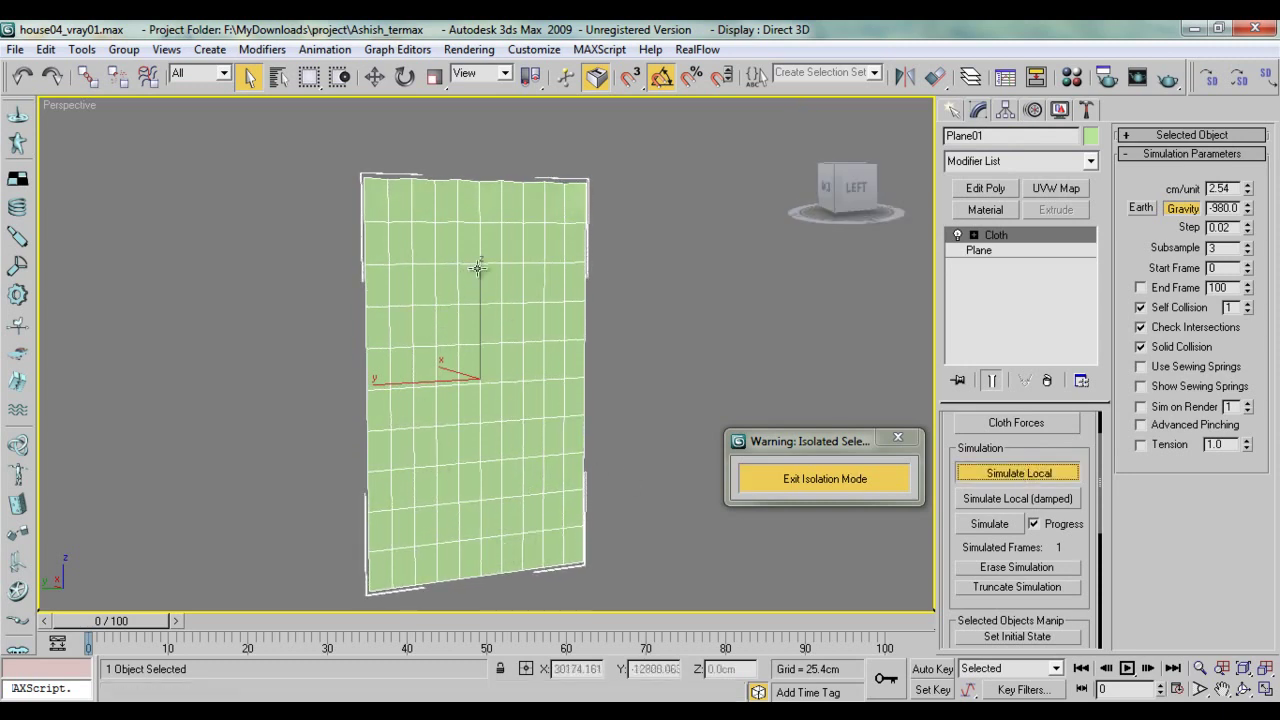
{"action": "left_click", "coordinate": [1052, 473]}
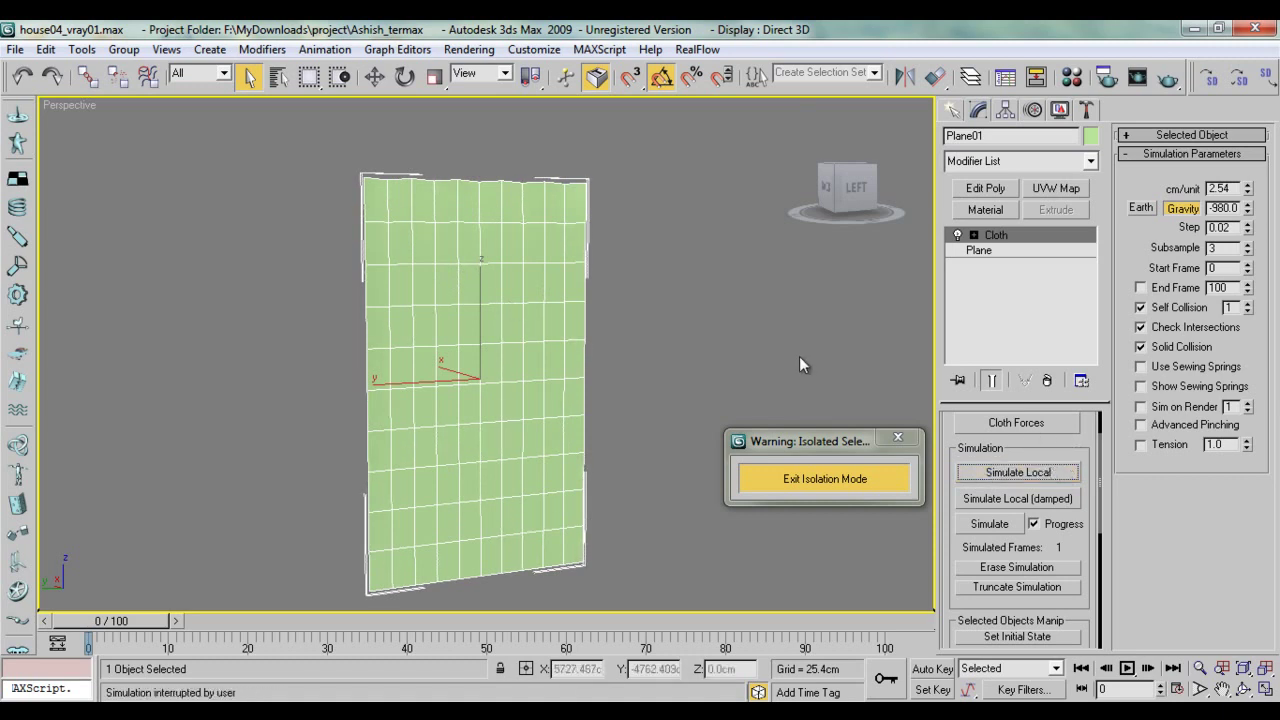
{"action": "middle_click_drag", "start_coordinate": [525, 416], "coordinate": [550, 418], "text": "alt"}
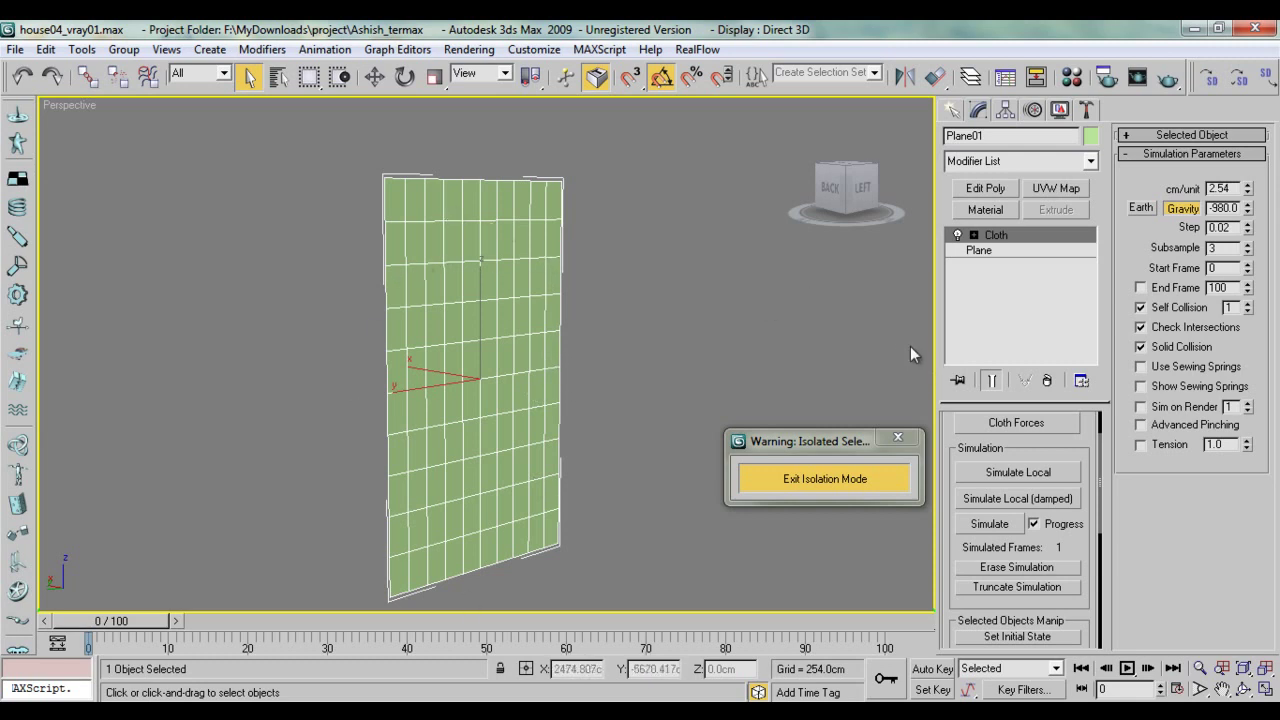
Step: Create a Wind force space warp beside the curtain plane in the Left view, with an icon size of about 41.9 cm
{"action": "left_click", "coordinate": [951, 111]}
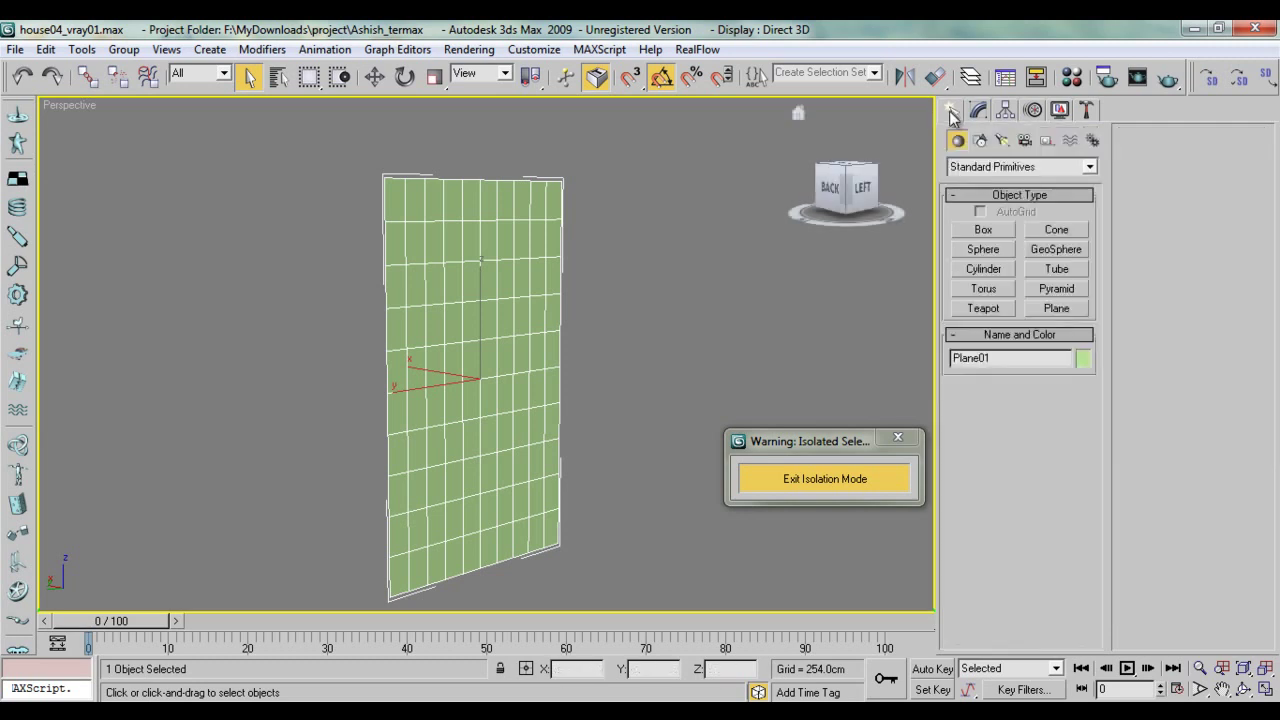
{"action": "left_click", "coordinate": [1070, 141]}
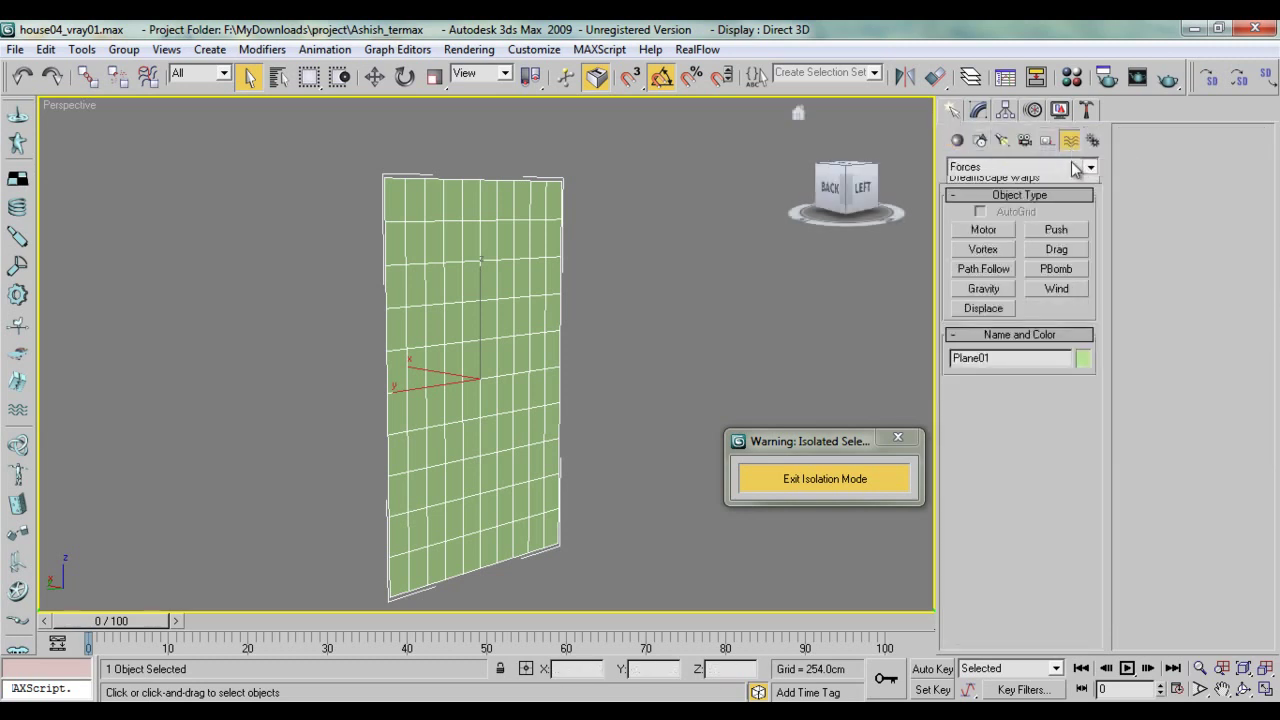
{"action": "left_click", "coordinate": [1075, 167]}
{"action": "left_click", "coordinate": [1009, 170]}
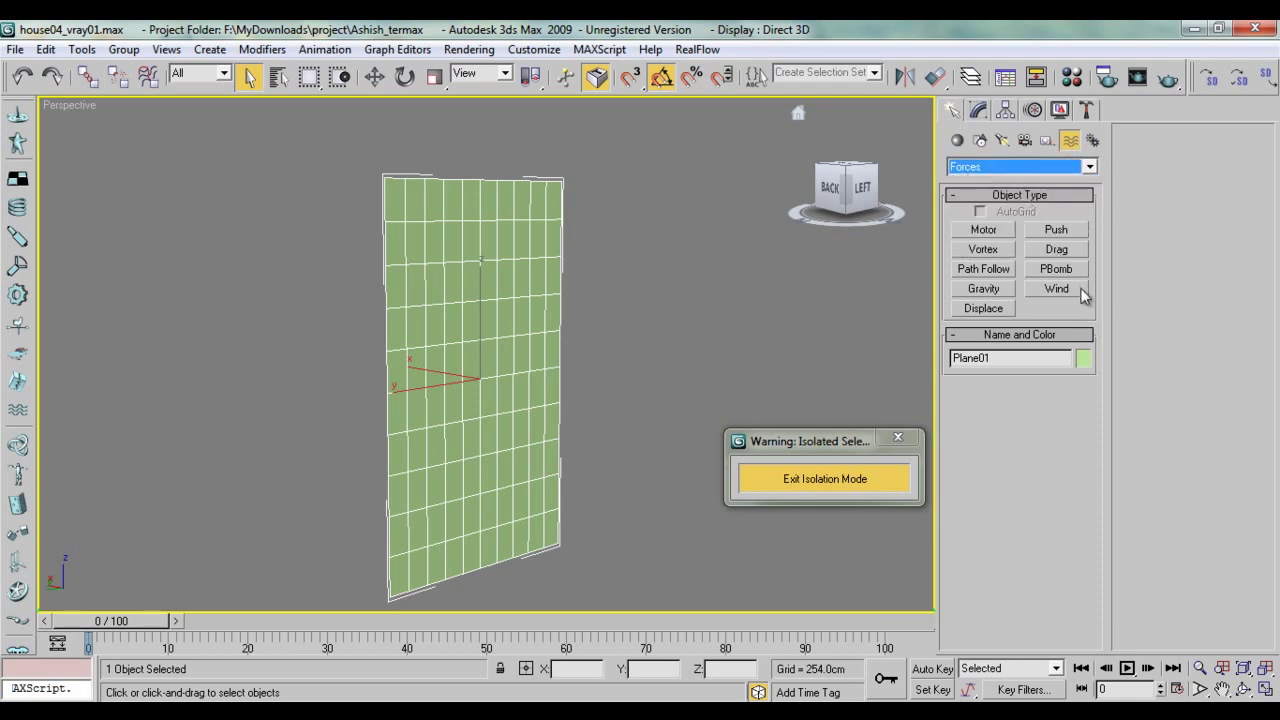
{"action": "left_click", "coordinate": [1054, 289]}
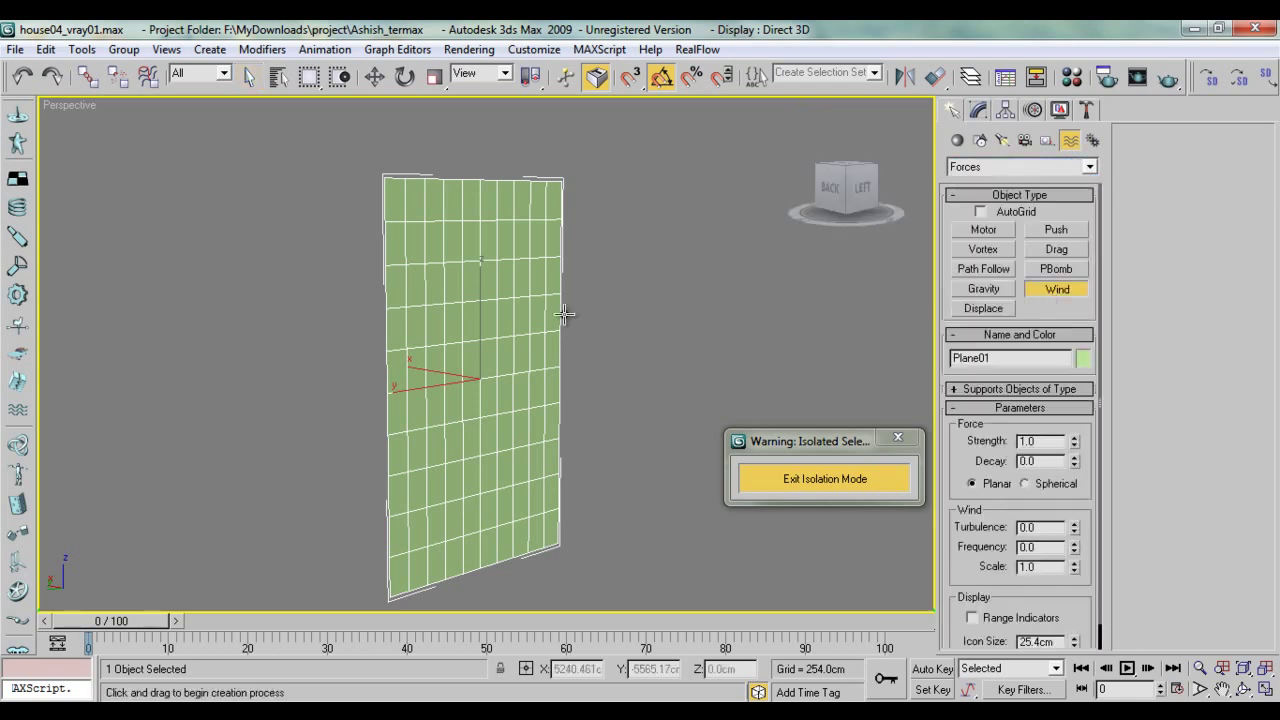
{"action": "key", "text": "l"}
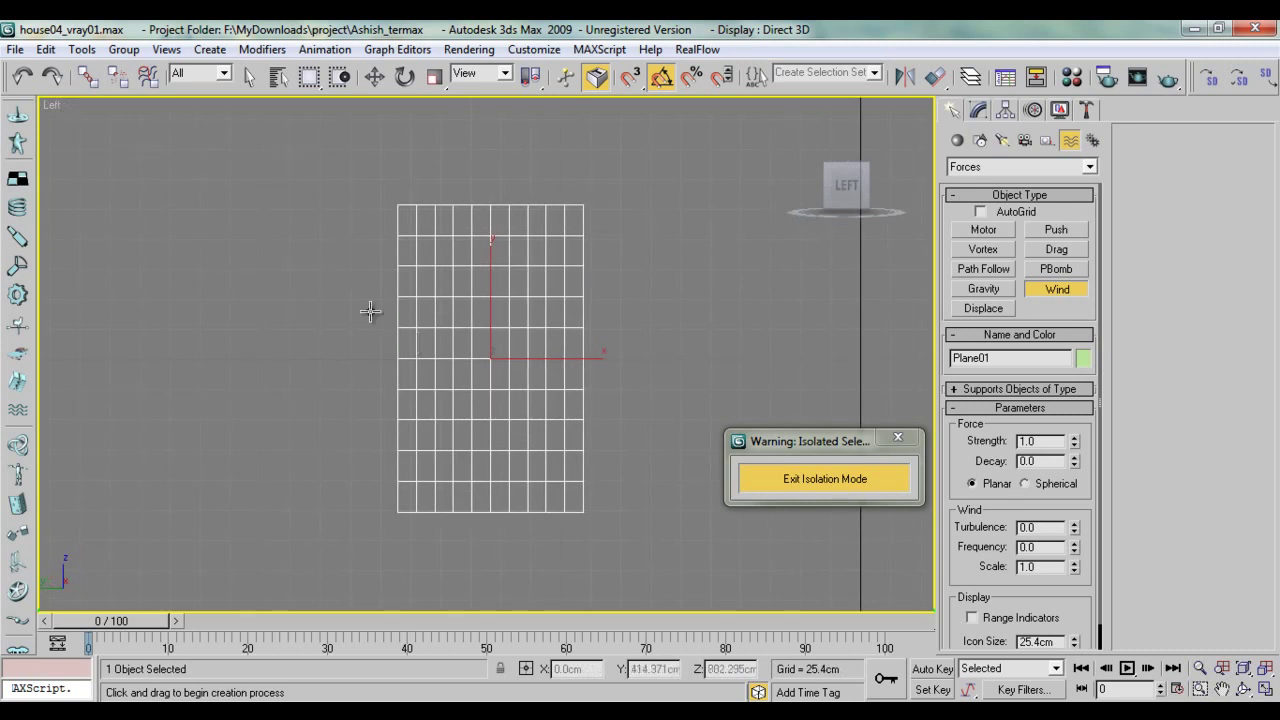
{"action": "left_click_drag", "start_coordinate": [290, 294], "coordinate": [323, 386]}
{"action": "right_click", "coordinate": [327, 303]}
Step: Rotate the wind space warp so that its arrow points towards the curtain plane
{"action": "right_click", "coordinate": [318, 299]}
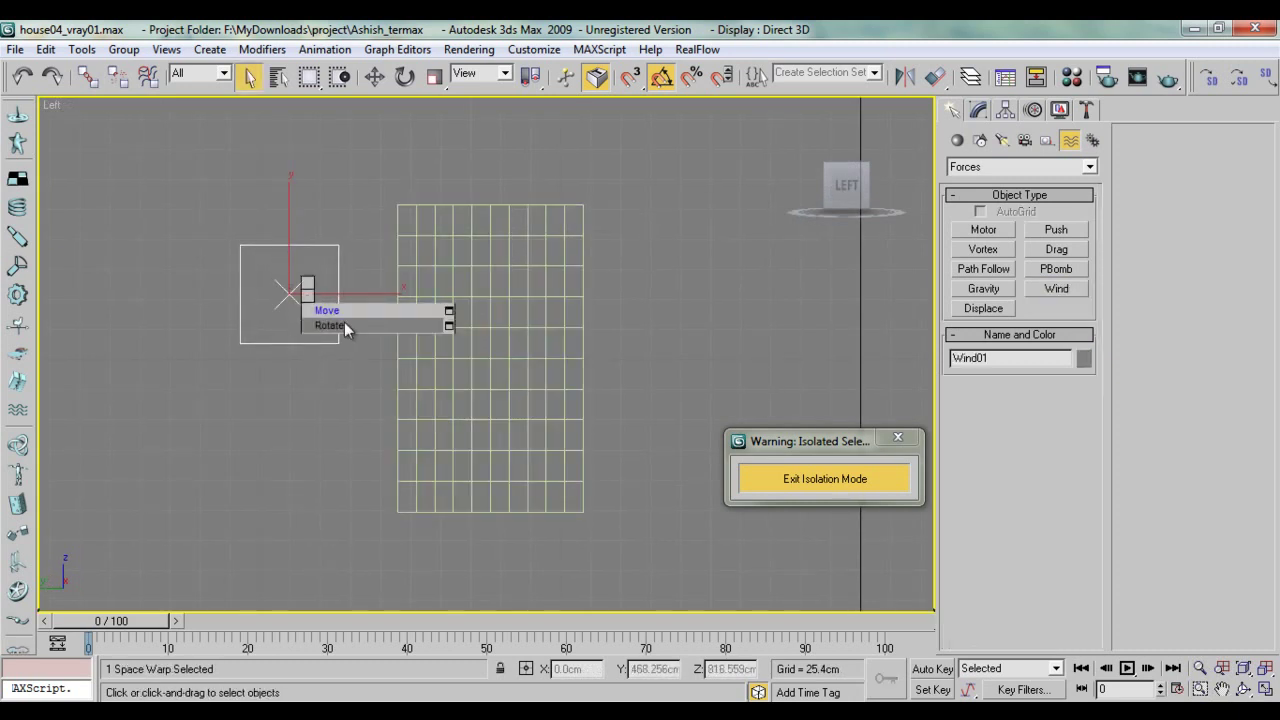
{"action": "left_click", "coordinate": [320, 314]}
{"action": "left_click", "coordinate": [305, 224]}
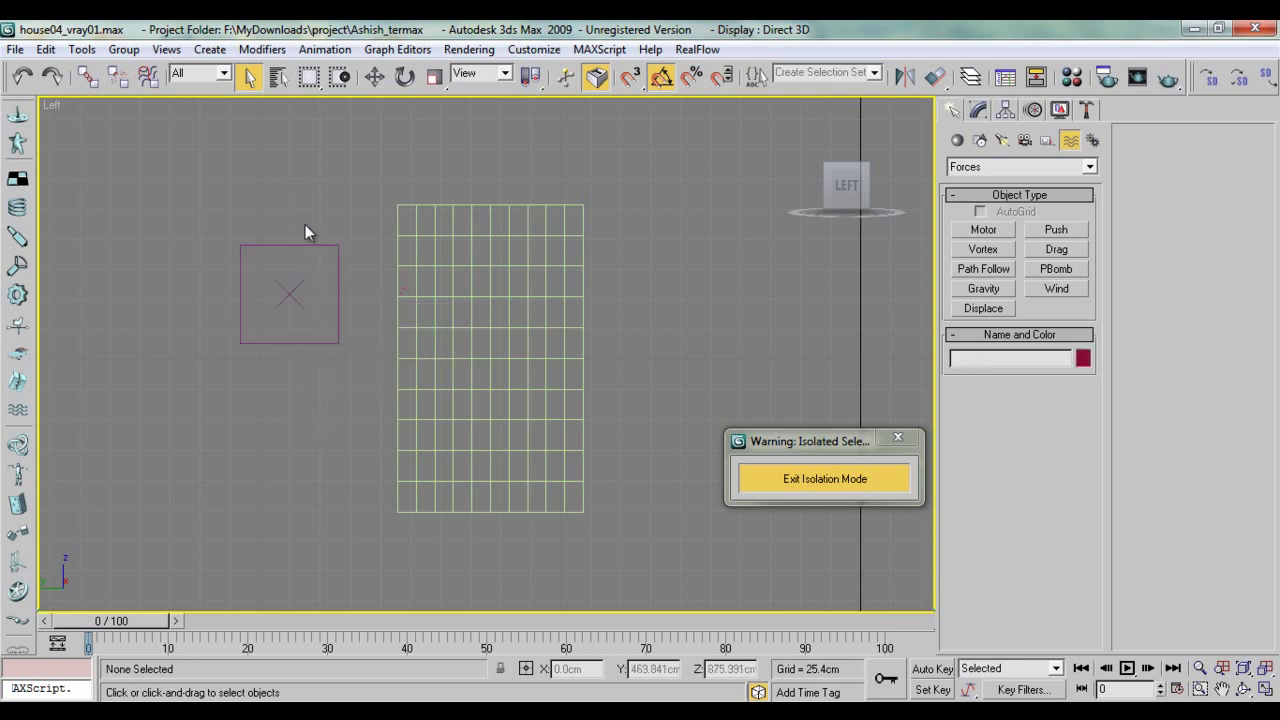
{"action": "right_click", "coordinate": [305, 224]}
{"action": "left_click", "coordinate": [324, 255]}
{"action": "left_click", "coordinate": [310, 292]}
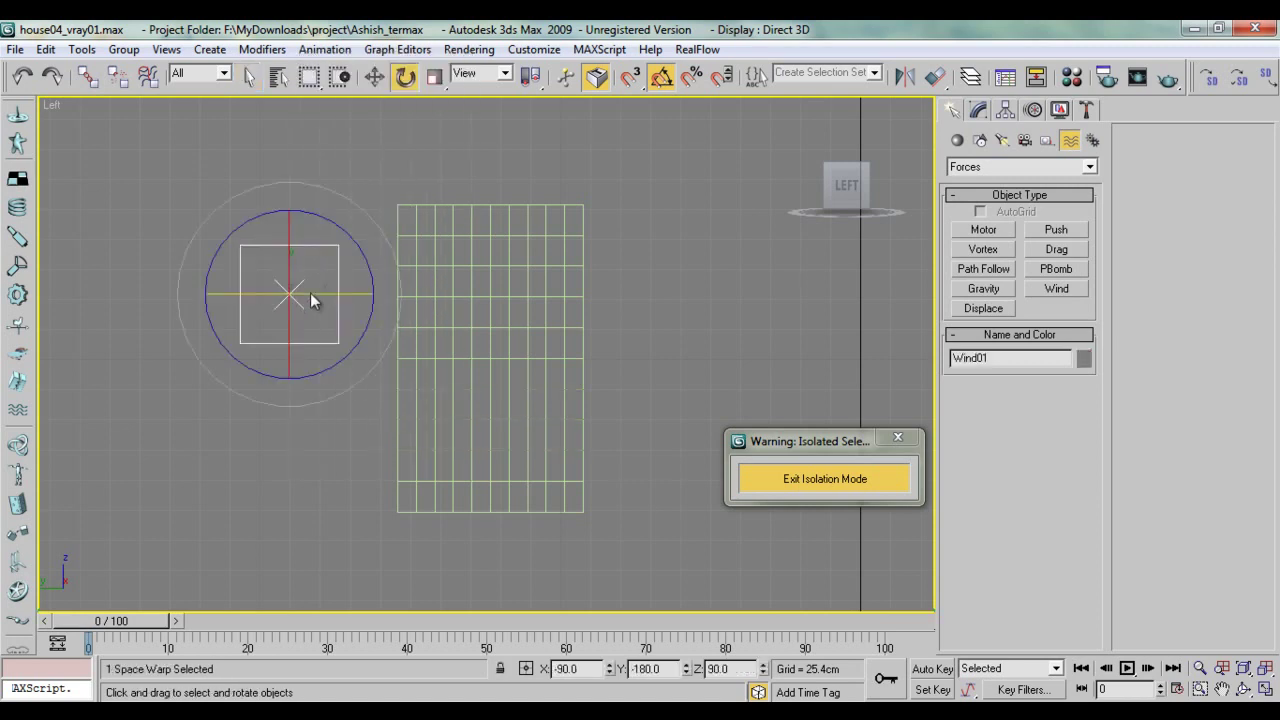
{"action": "left_click_drag", "start_coordinate": [327, 297], "coordinate": [349, 306]}
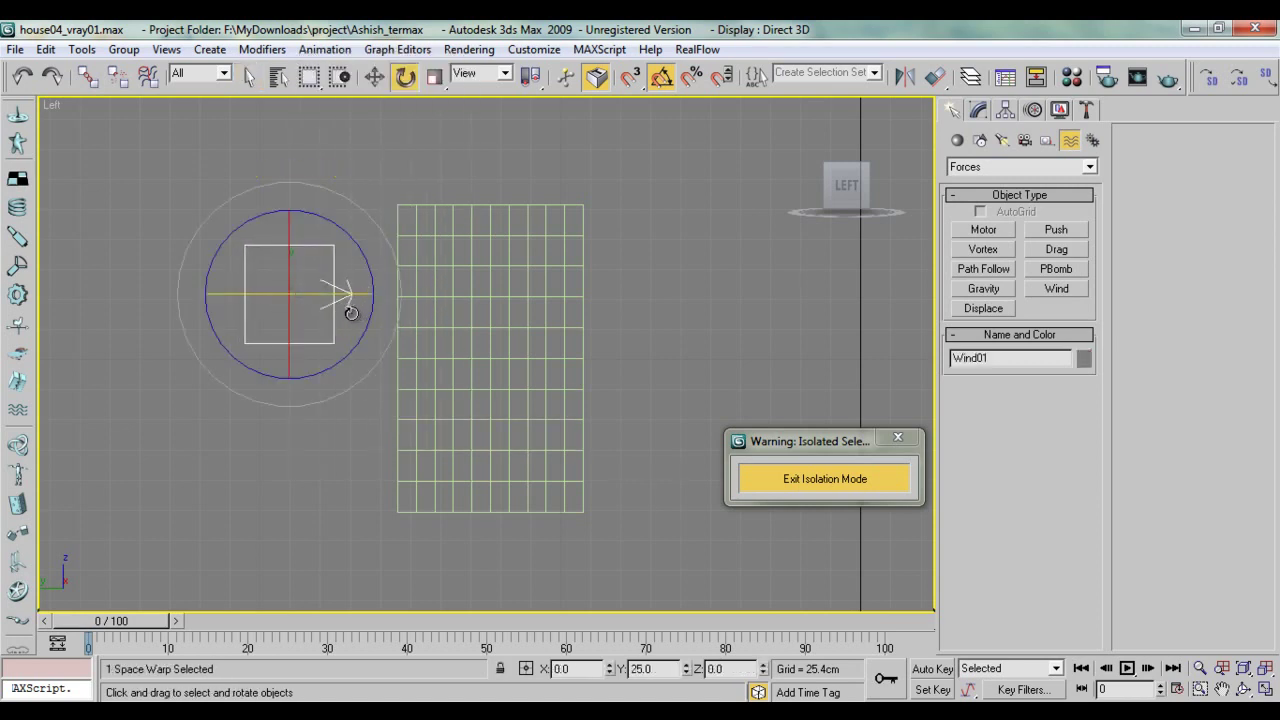
Step: Add Wind01 to the forces in the simulation of Plane01's Cloth modifier
{"action": "right_click", "coordinate": [348, 307]}
{"action": "left_click", "coordinate": [368, 320]}
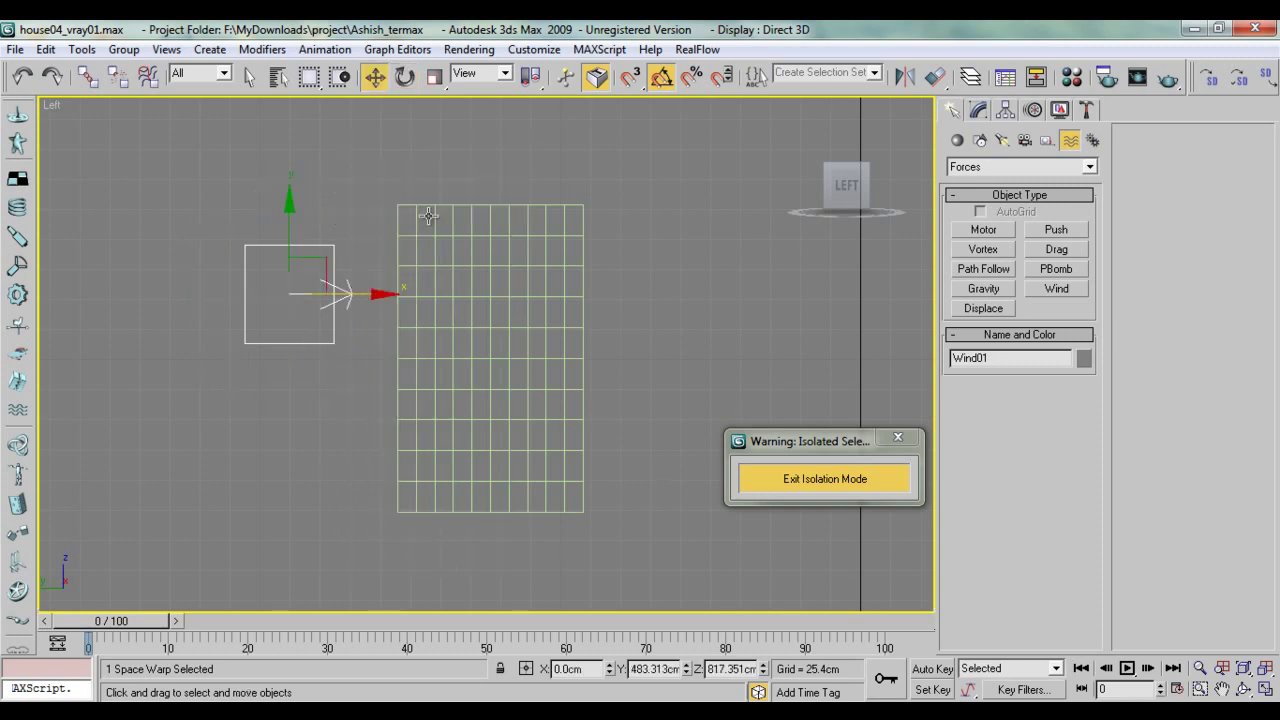
{"action": "left_click_drag", "start_coordinate": [482, 254], "coordinate": [482, 256]}
{"action": "left_click", "coordinate": [978, 112]}
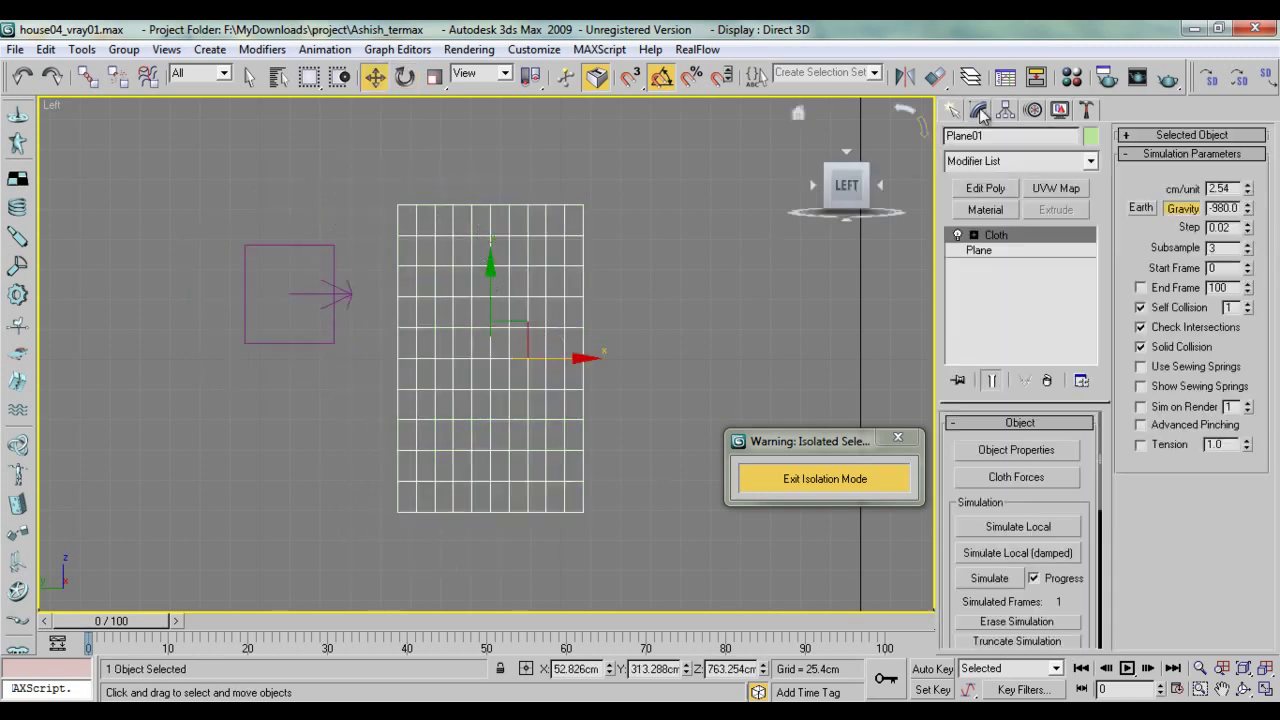
{"action": "left_click", "coordinate": [1034, 477]}
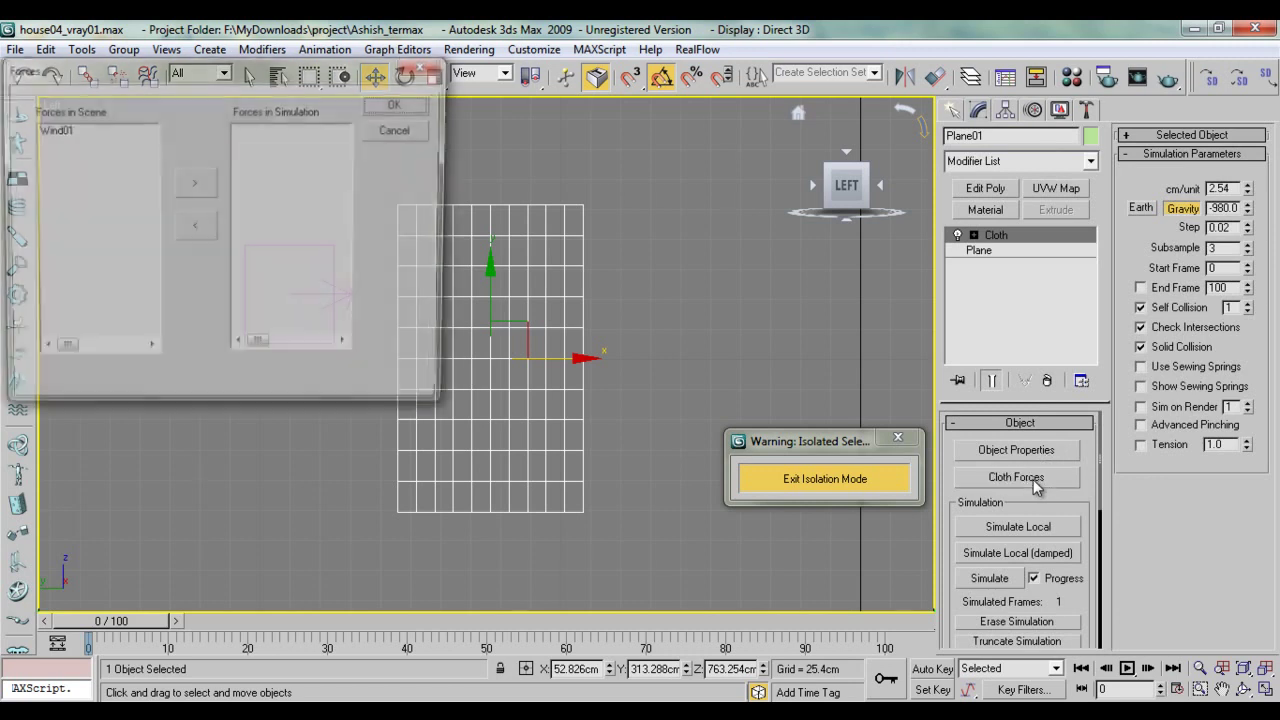
{"action": "left_click", "coordinate": [58, 134]}
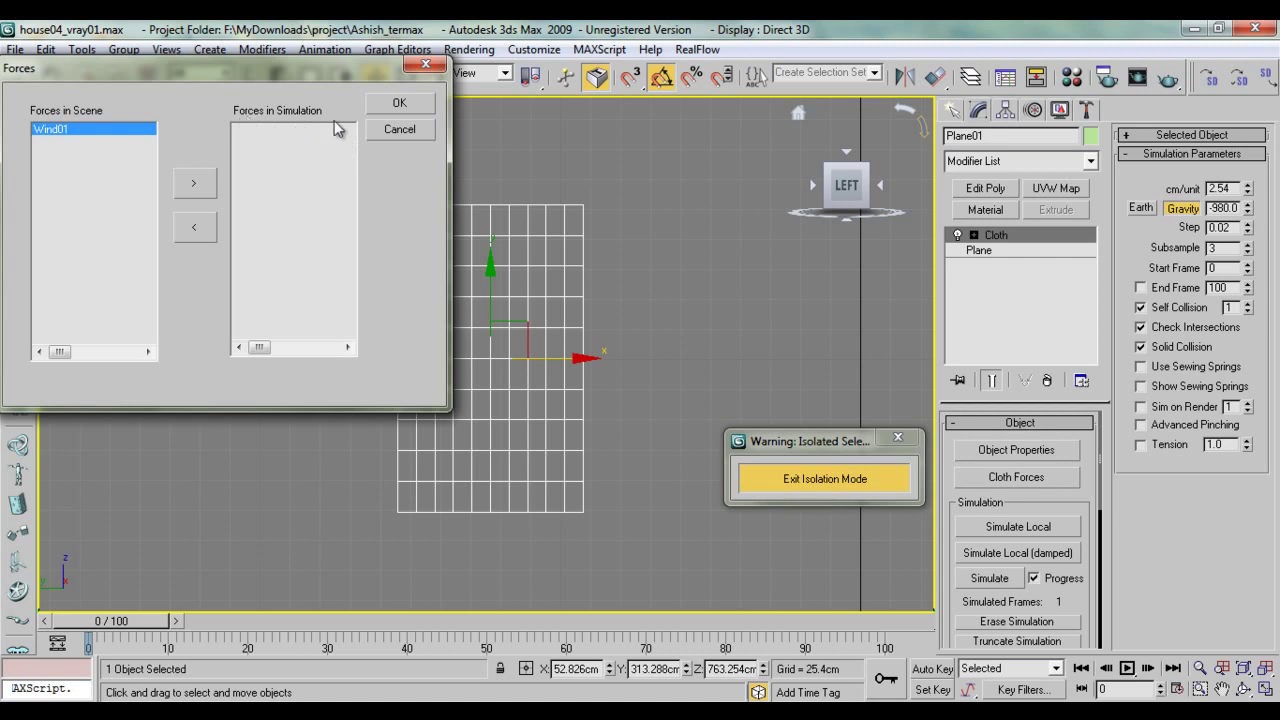
{"action": "left_click", "coordinate": [195, 183]}
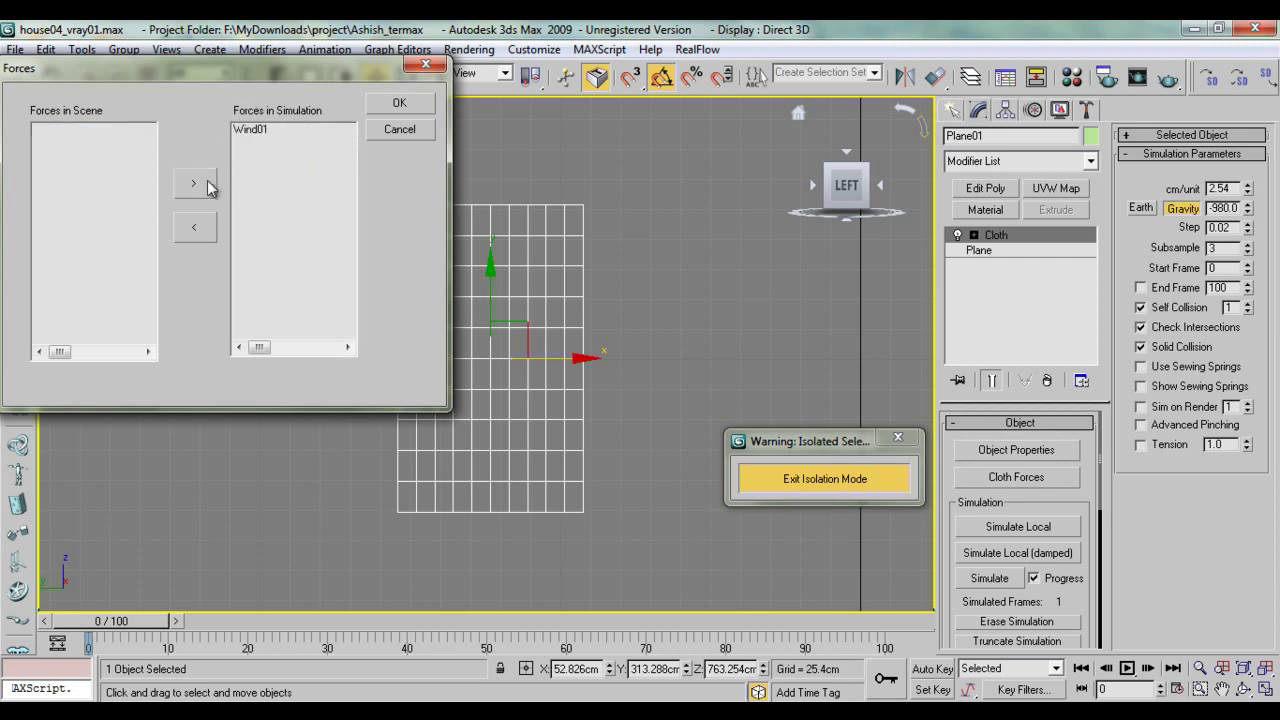
{"action": "left_click", "coordinate": [416, 102]}
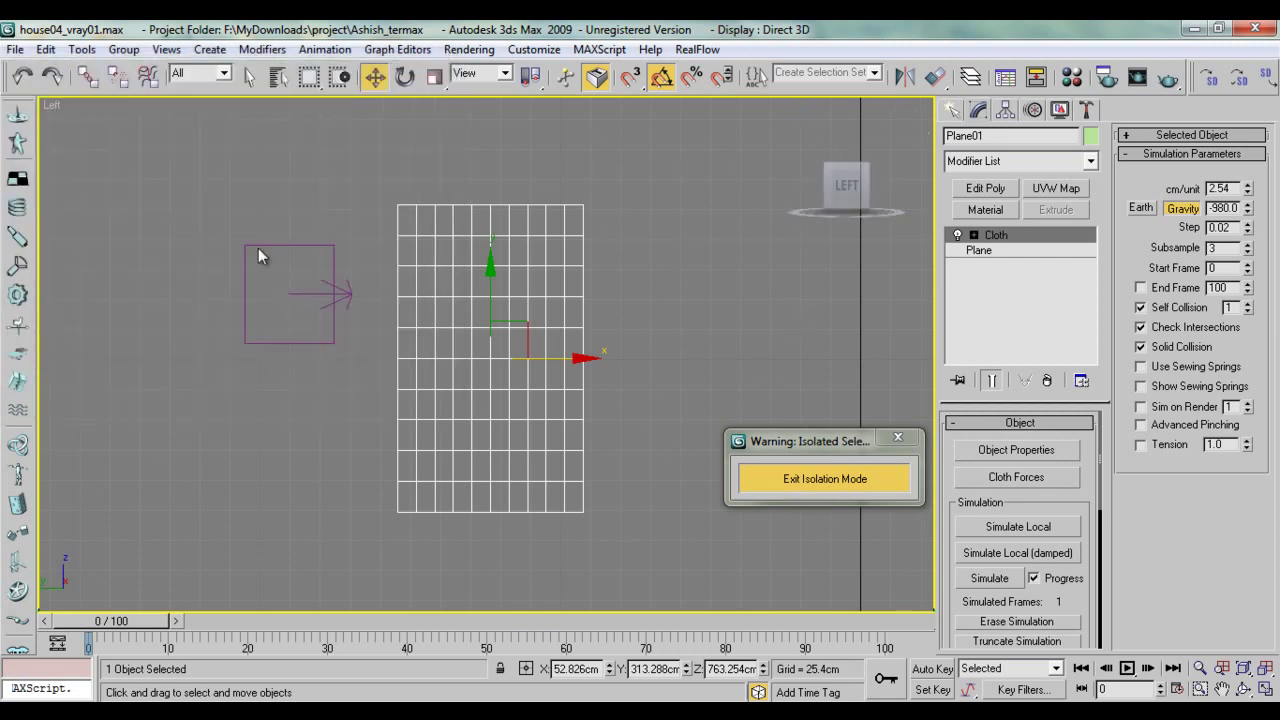
Step: Set Wind01's strength to 0.9, turbulence to 0.6 and frequency to 0.5
{"action": "left_click", "coordinate": [280, 346]}
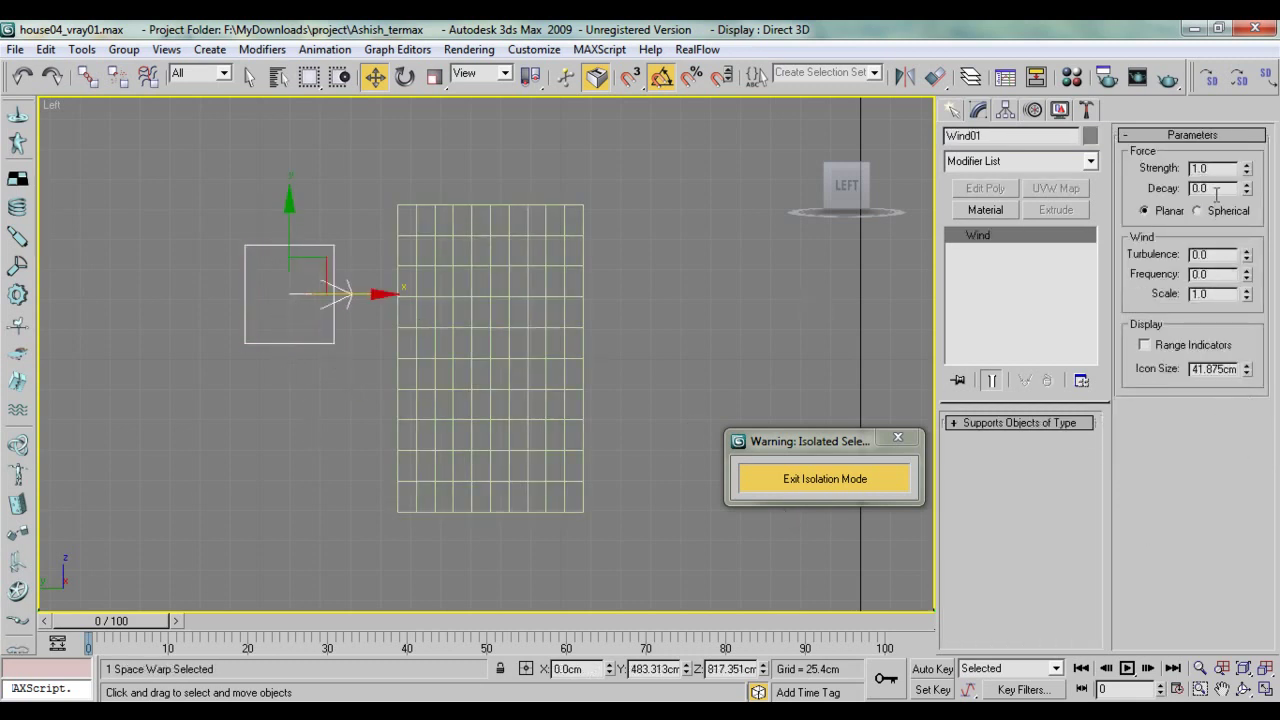
{"action": "left_click_drag", "start_coordinate": [1224, 169], "coordinate": [1182, 172]}
{"action": "type", "text": ".9"}
{"action": "key", "text": "Tab"}
{"action": "key", "text": "Tab"}
{"action": "left_click", "coordinate": [953, 110]}
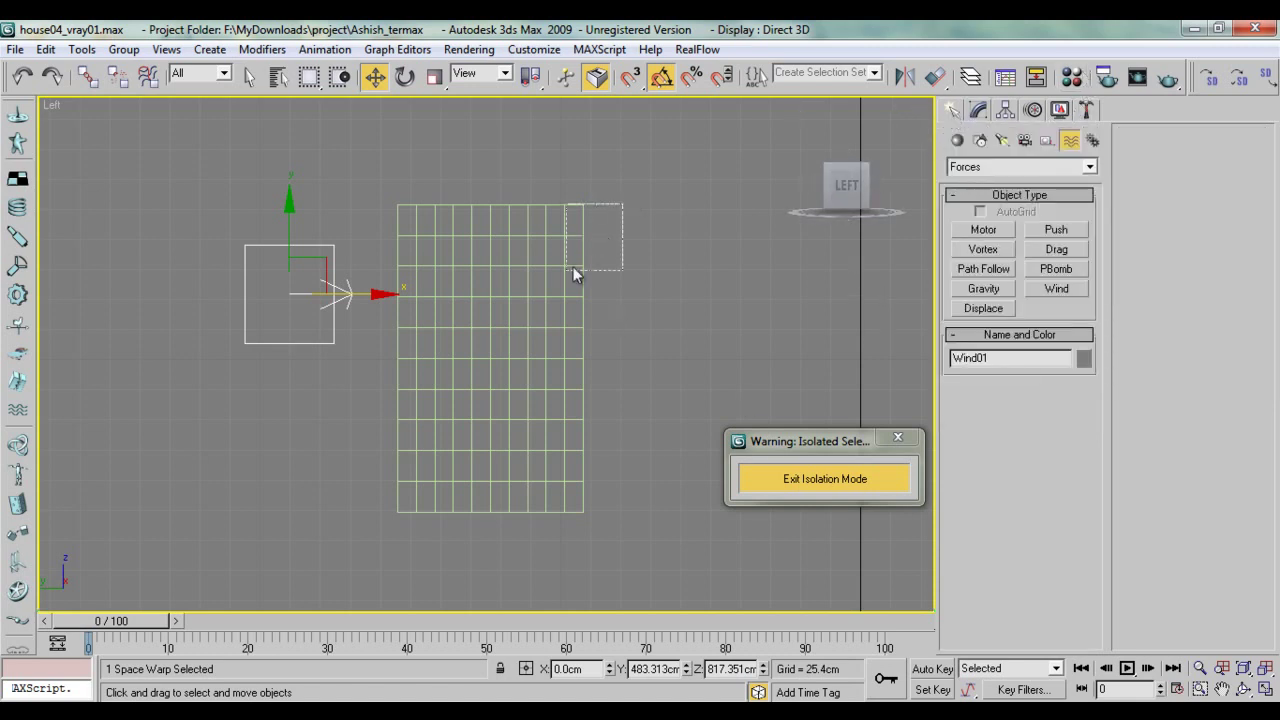
Step: Simulate Plane01 locally with the wind in the Perspective view, stop the simulation and undo its result
{"action": "left_click", "coordinate": [556, 316]}
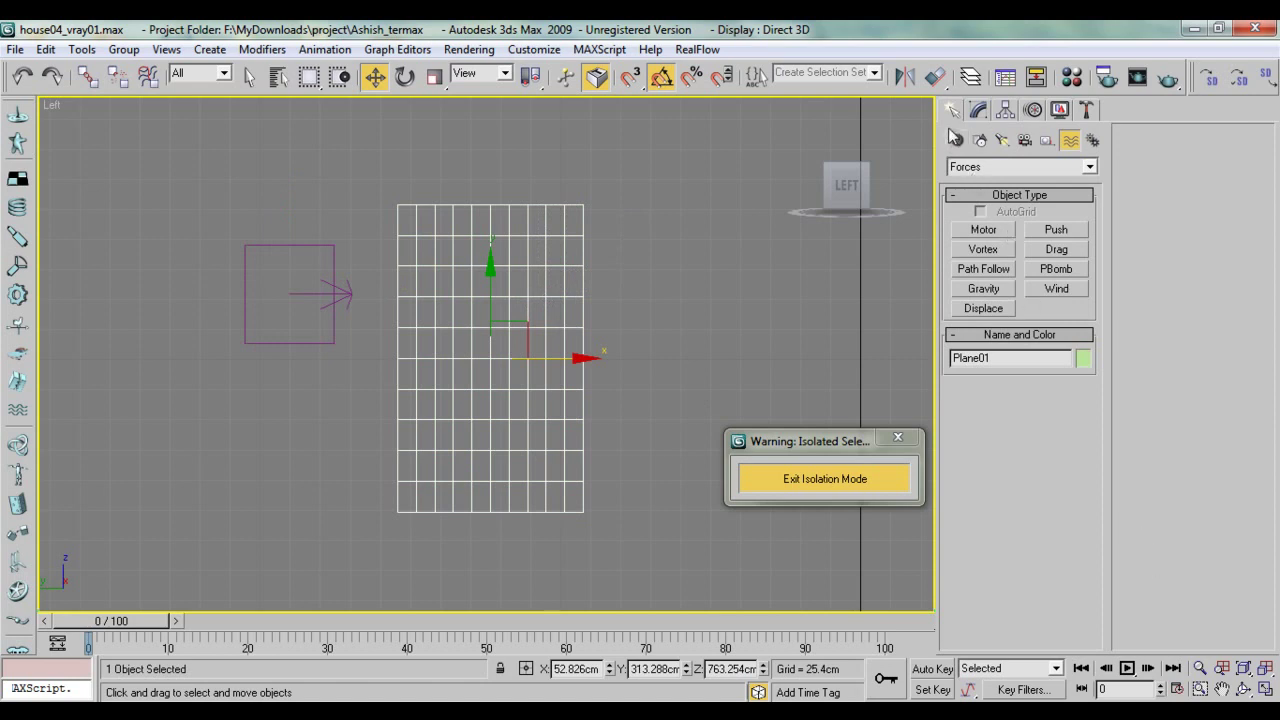
{"action": "left_click", "coordinate": [979, 110]}
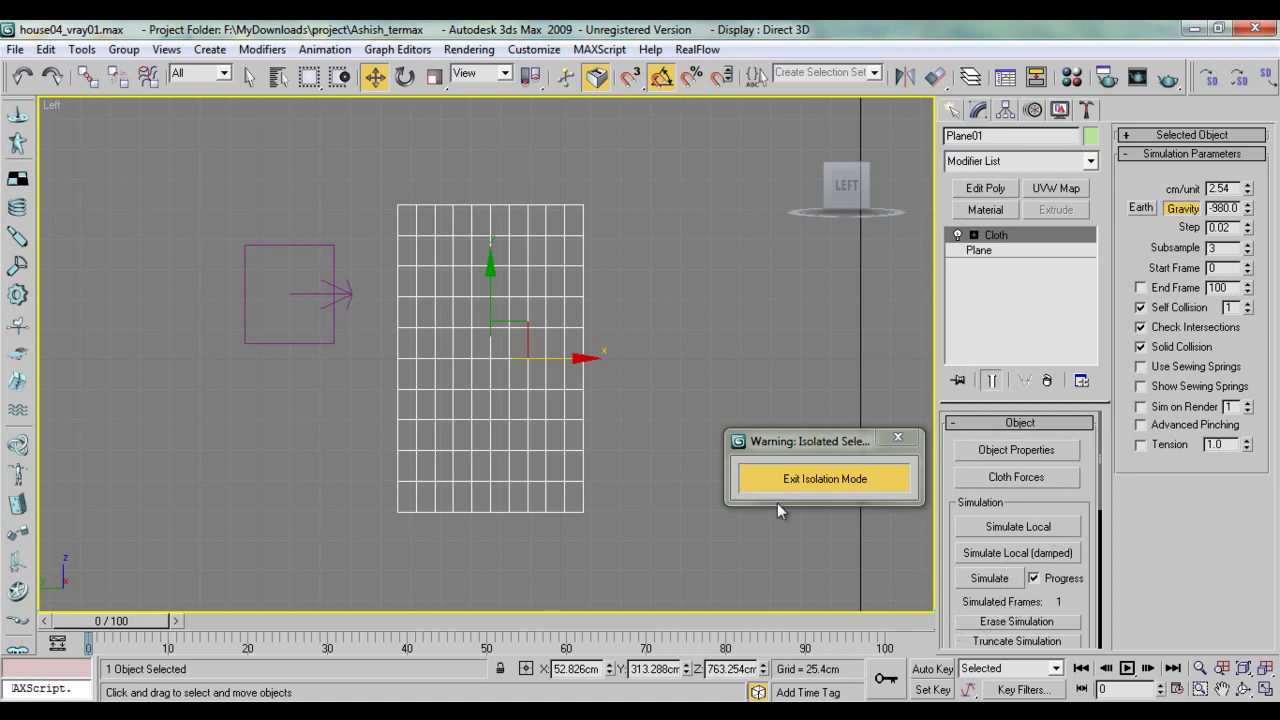
{"action": "left_click_drag", "start_coordinate": [805, 448], "coordinate": [697, 255]}
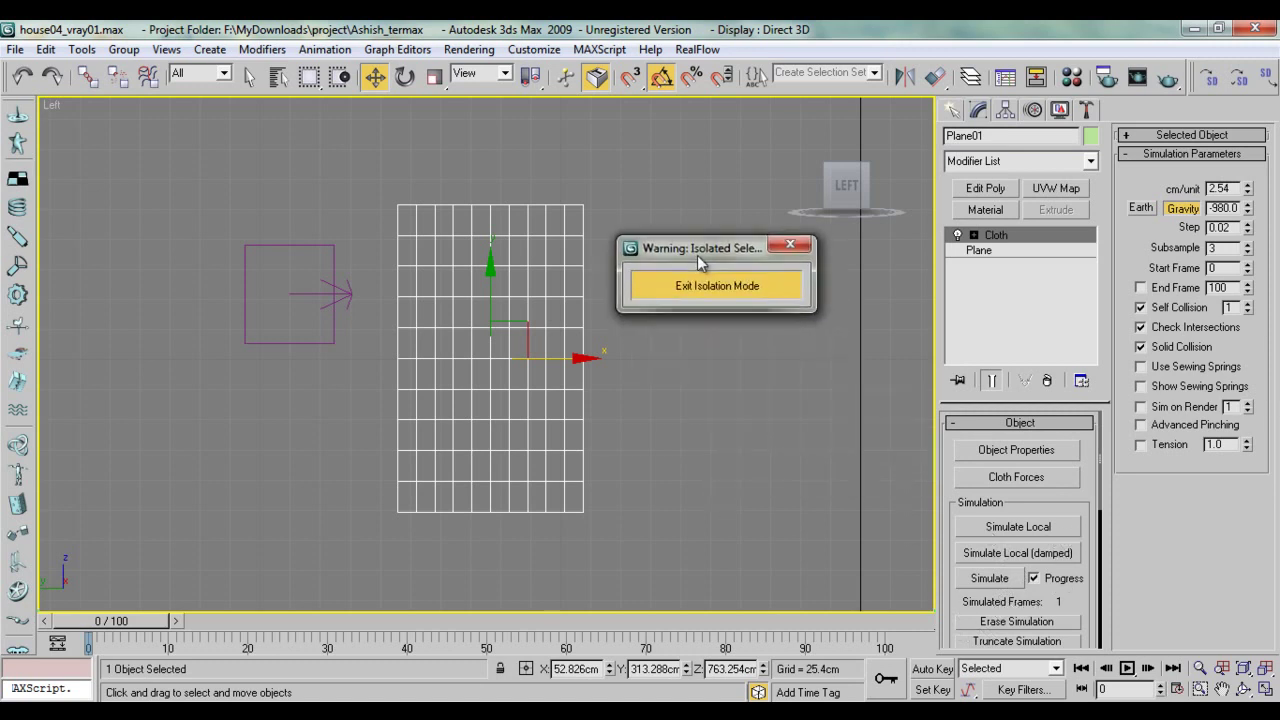
{"action": "left_click", "coordinate": [1009, 528]}
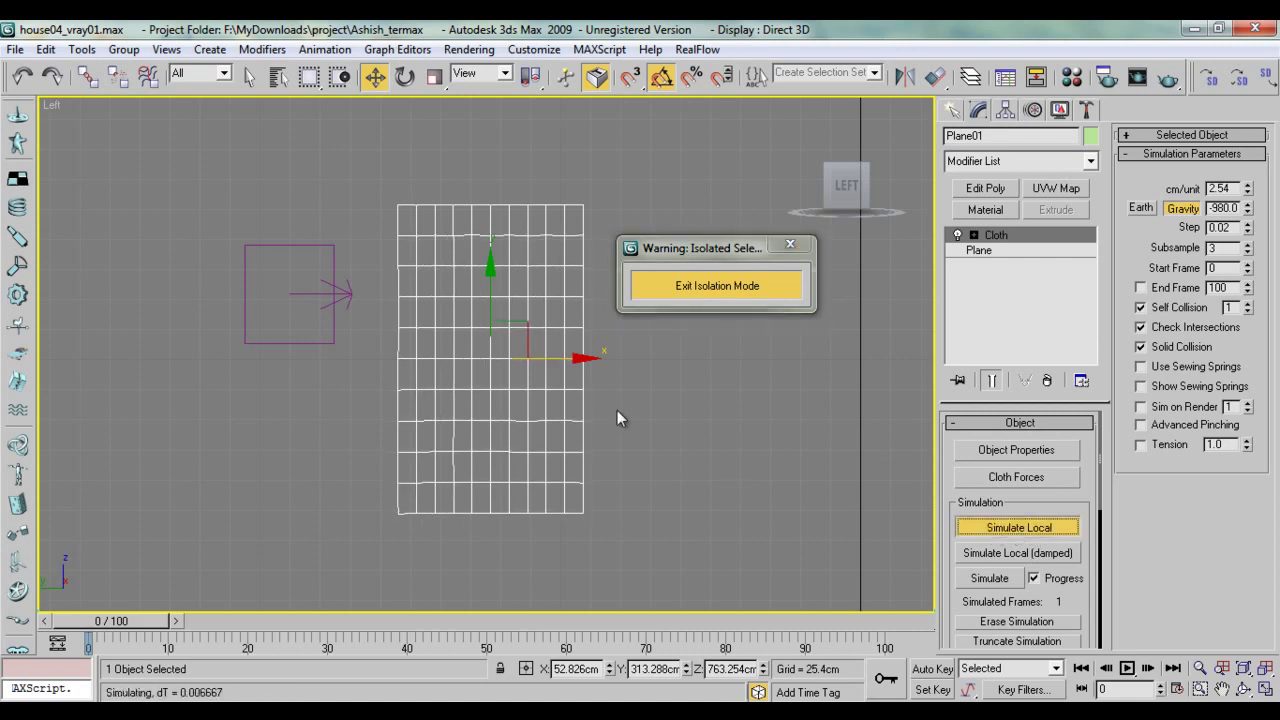
{"action": "key", "text": "p"}
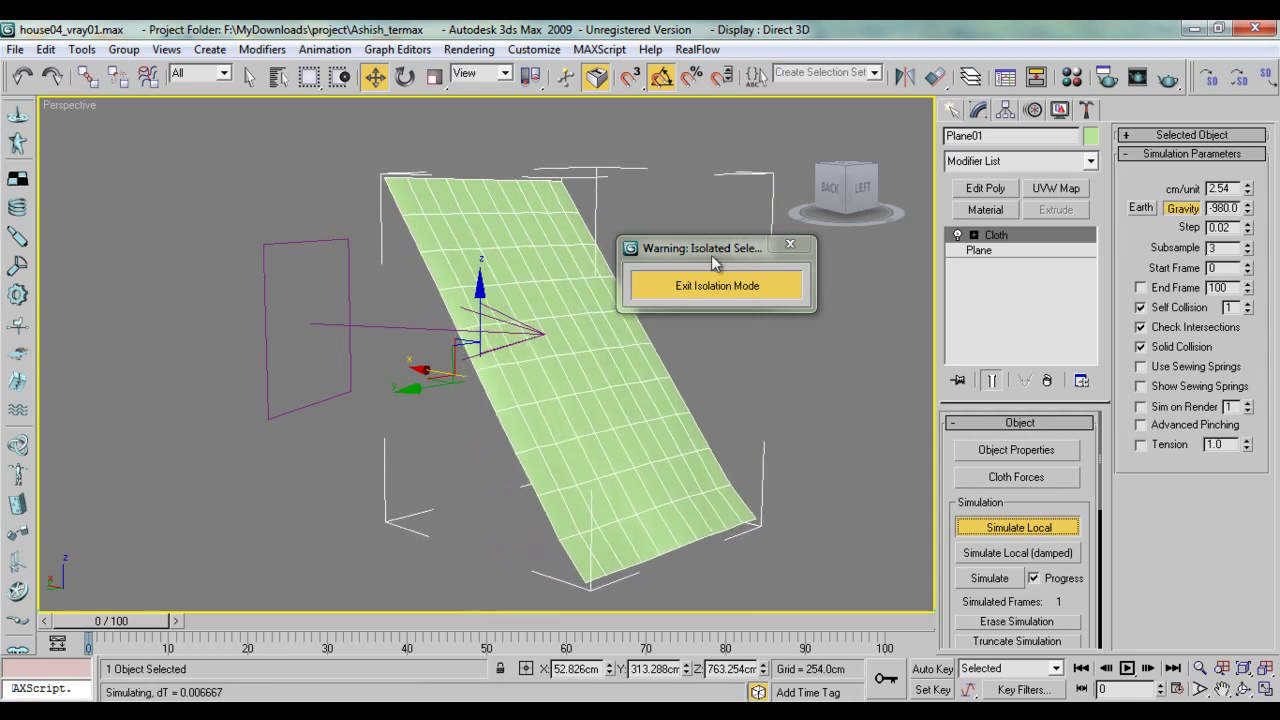
{"action": "left_click_drag", "start_coordinate": [707, 254], "coordinate": [1027, 301]}
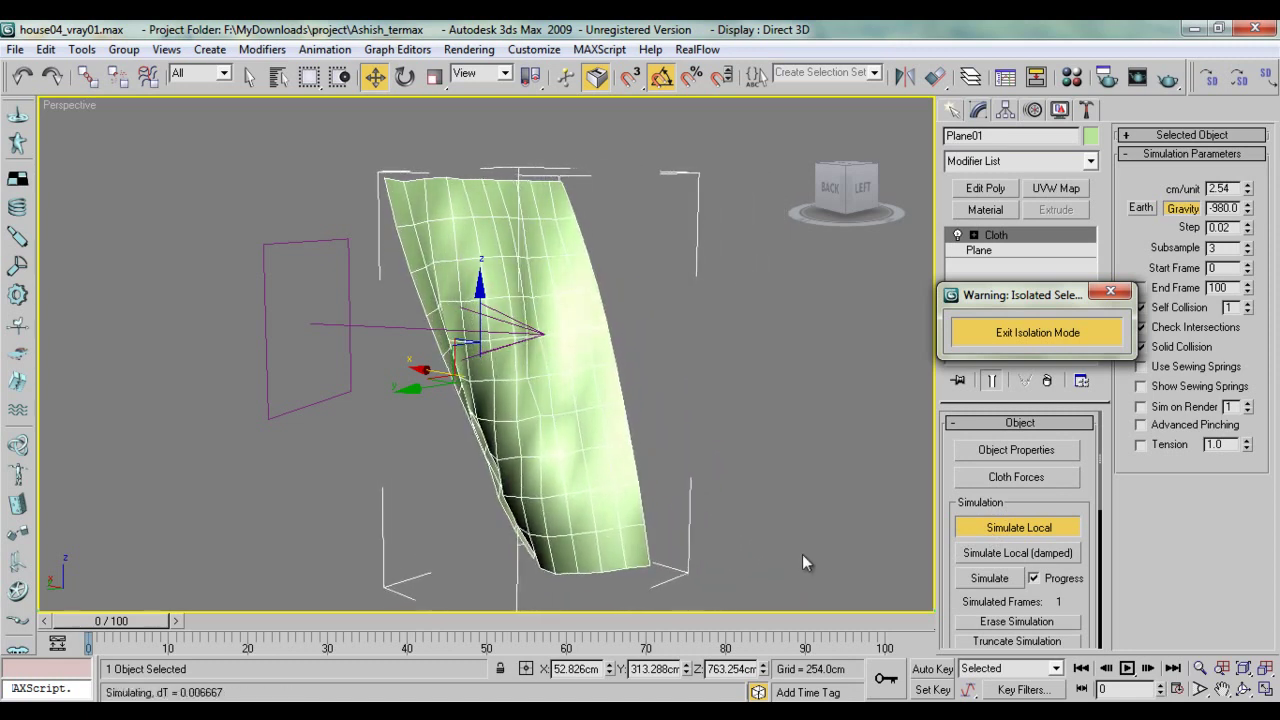
{"action": "left_click", "coordinate": [1000, 525]}
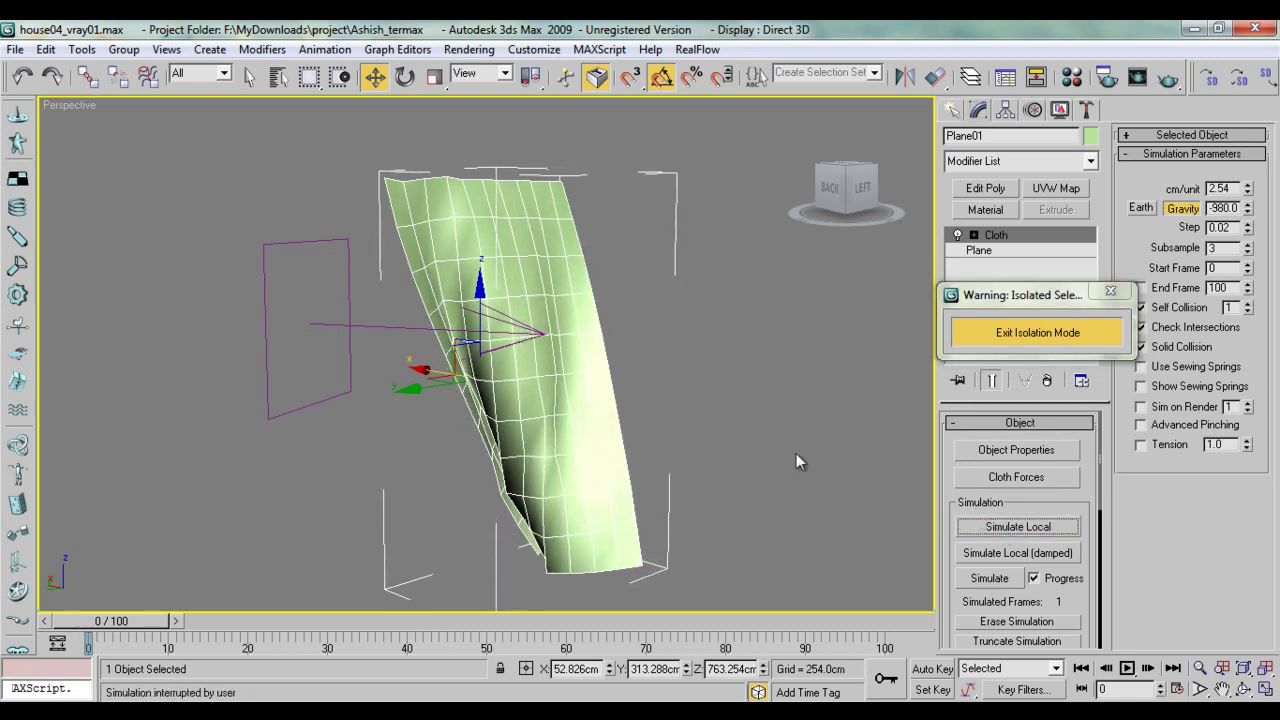
{"action": "key", "text": "ctrl+z"}
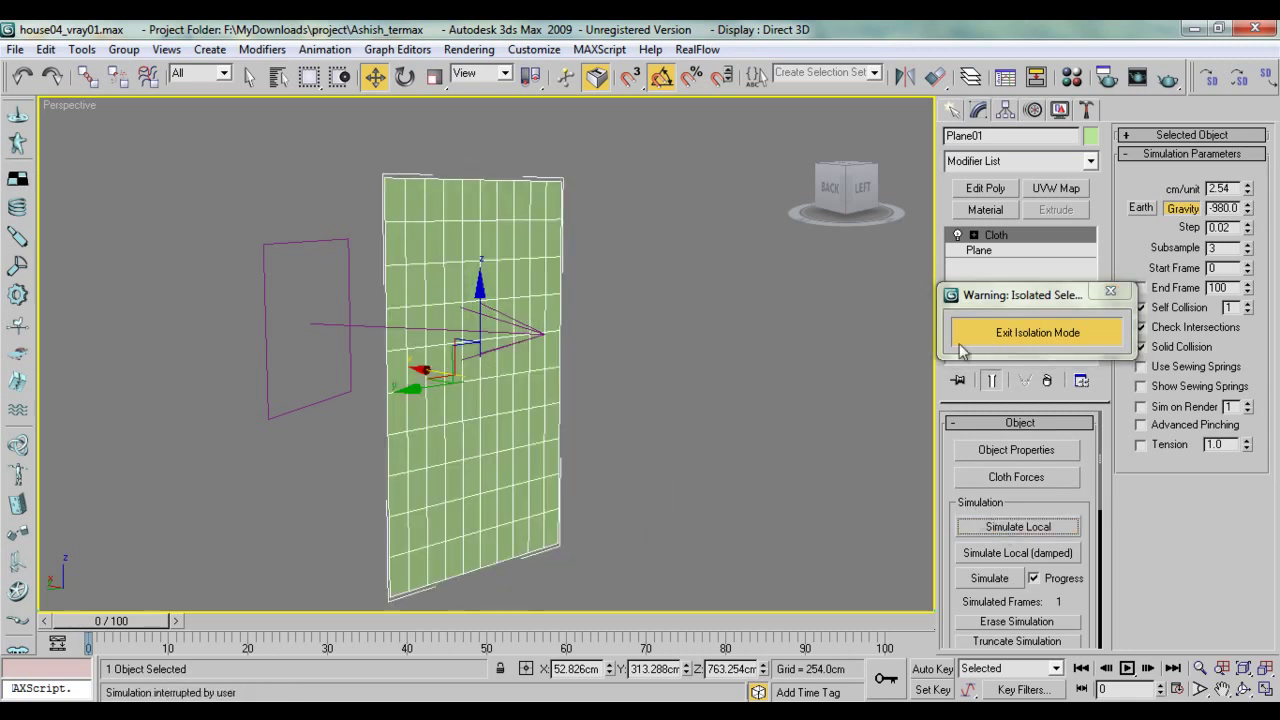
Step: Turn on Auto Key for Wind01 and set its strength to 0.0 at frame 0
{"action": "left_click_drag", "start_coordinate": [263, 268], "coordinate": [265, 270]}
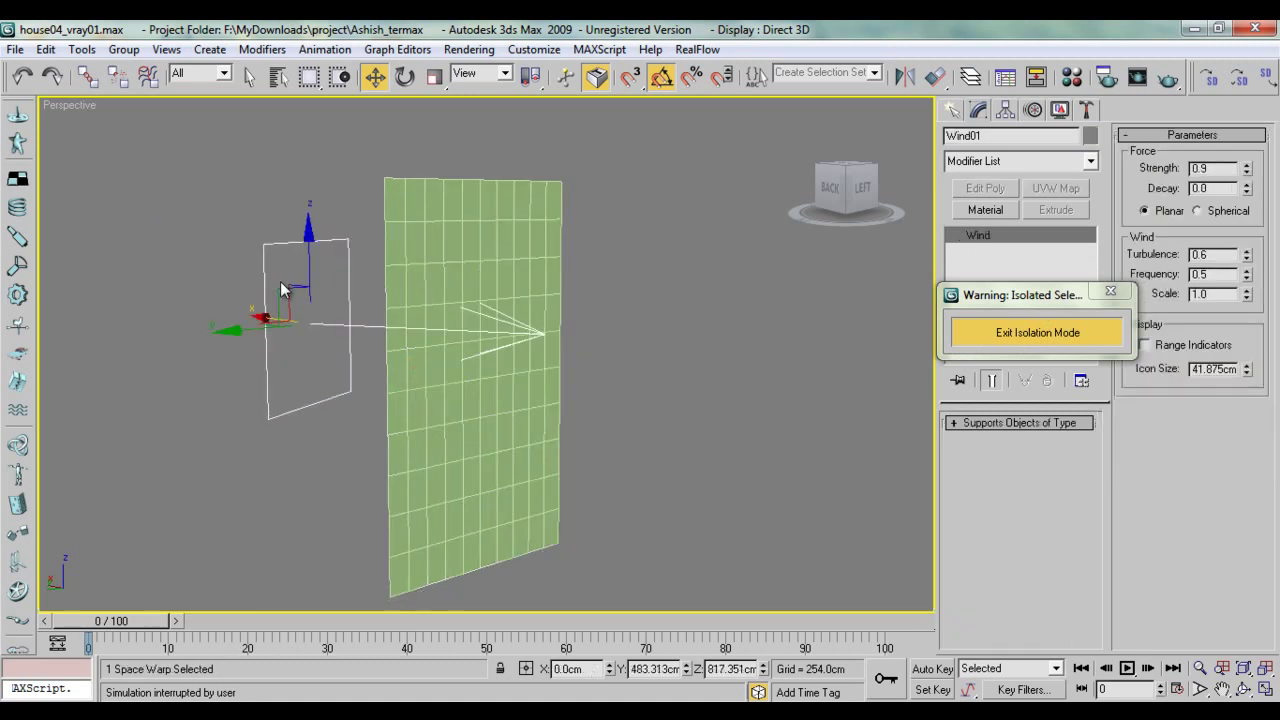
{"action": "left_click", "coordinate": [940, 669]}
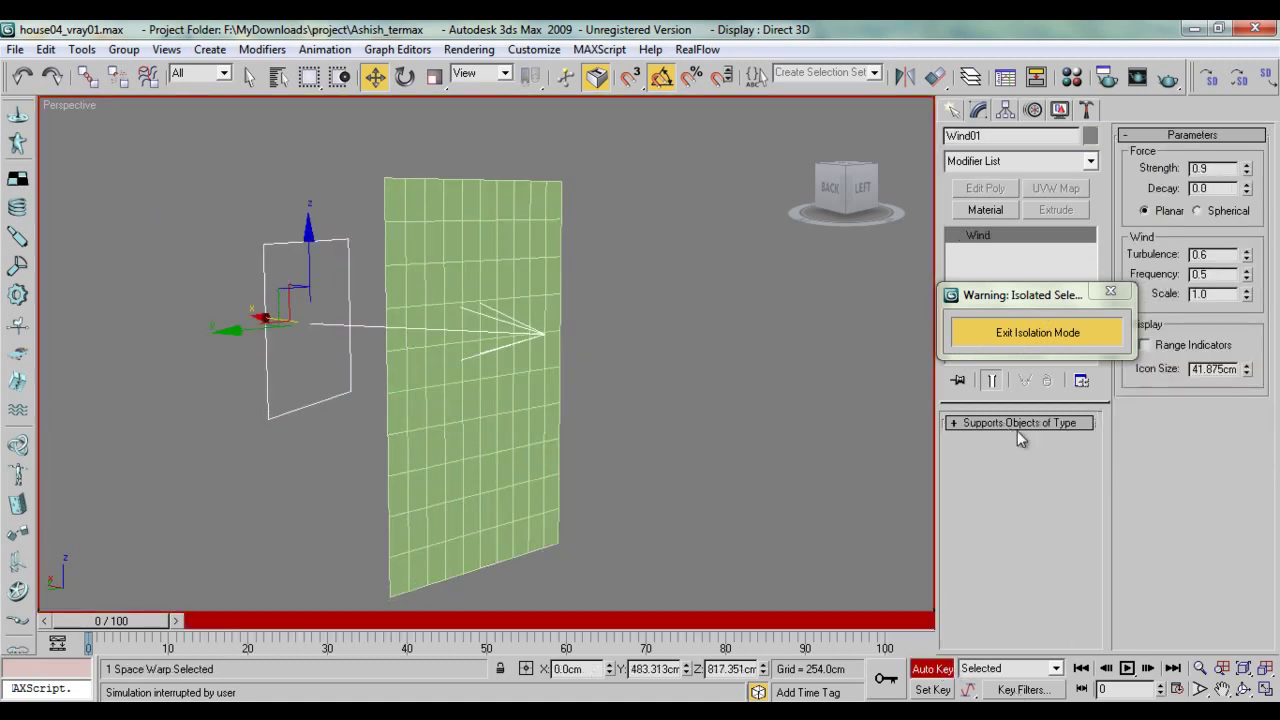
{"action": "left_click_drag", "start_coordinate": [999, 294], "coordinate": [742, 132]}
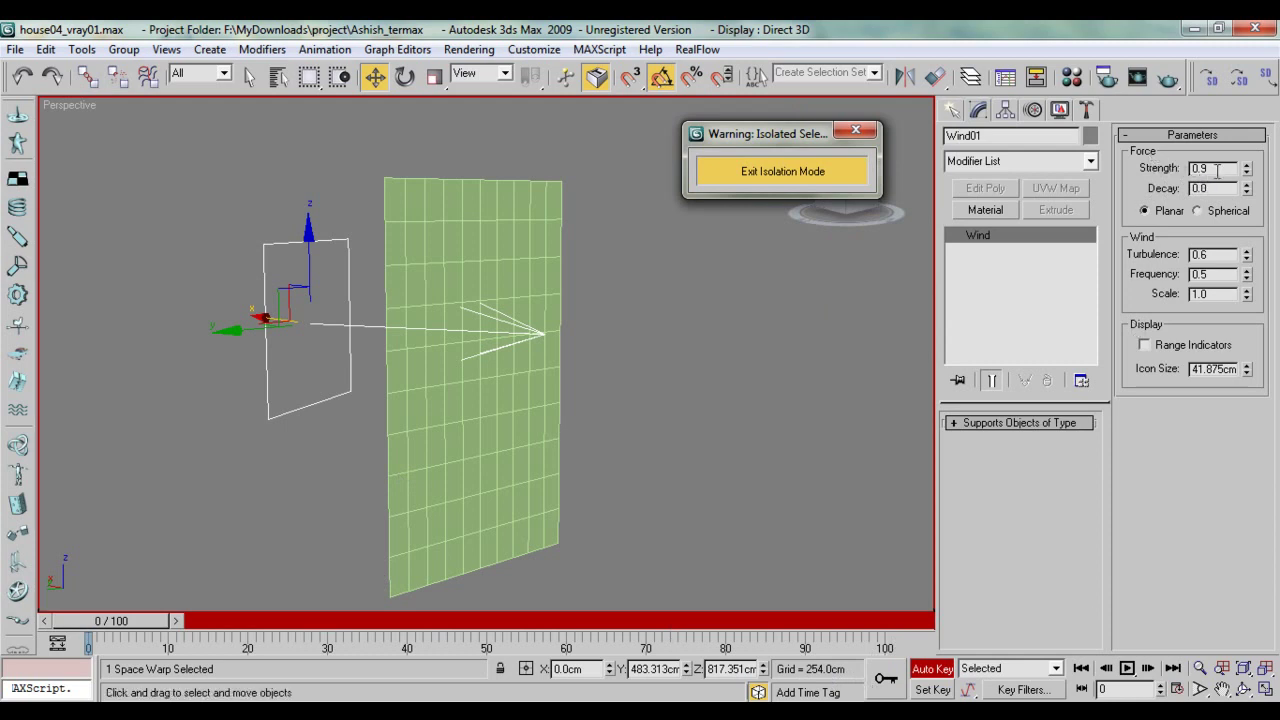
{"action": "left_click_drag", "start_coordinate": [1217, 170], "coordinate": [1148, 174]}
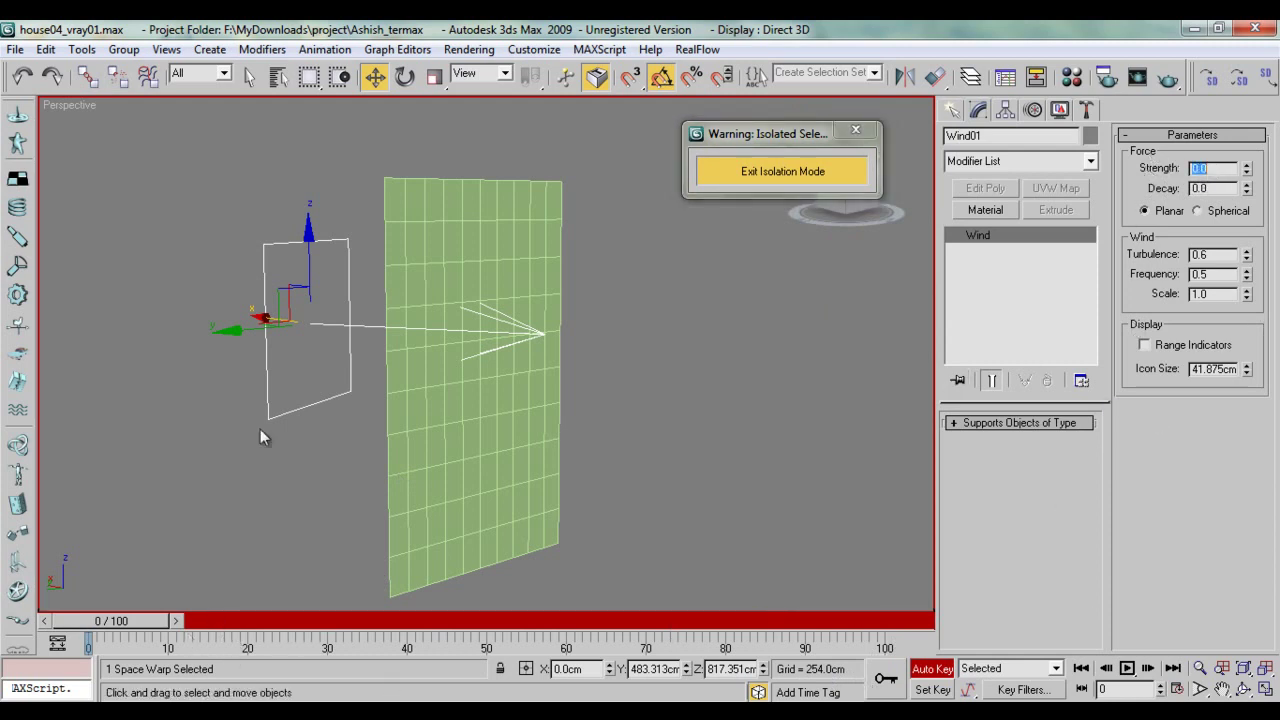
Step: Keyframe Wind01's strength at frames 20 (0.5), 50, 80 (0.4) and 100 (0.0), scrub through the keys, and turn off Auto Key
{"action": "left_click_drag", "start_coordinate": [118, 621], "coordinate": [268, 645]}
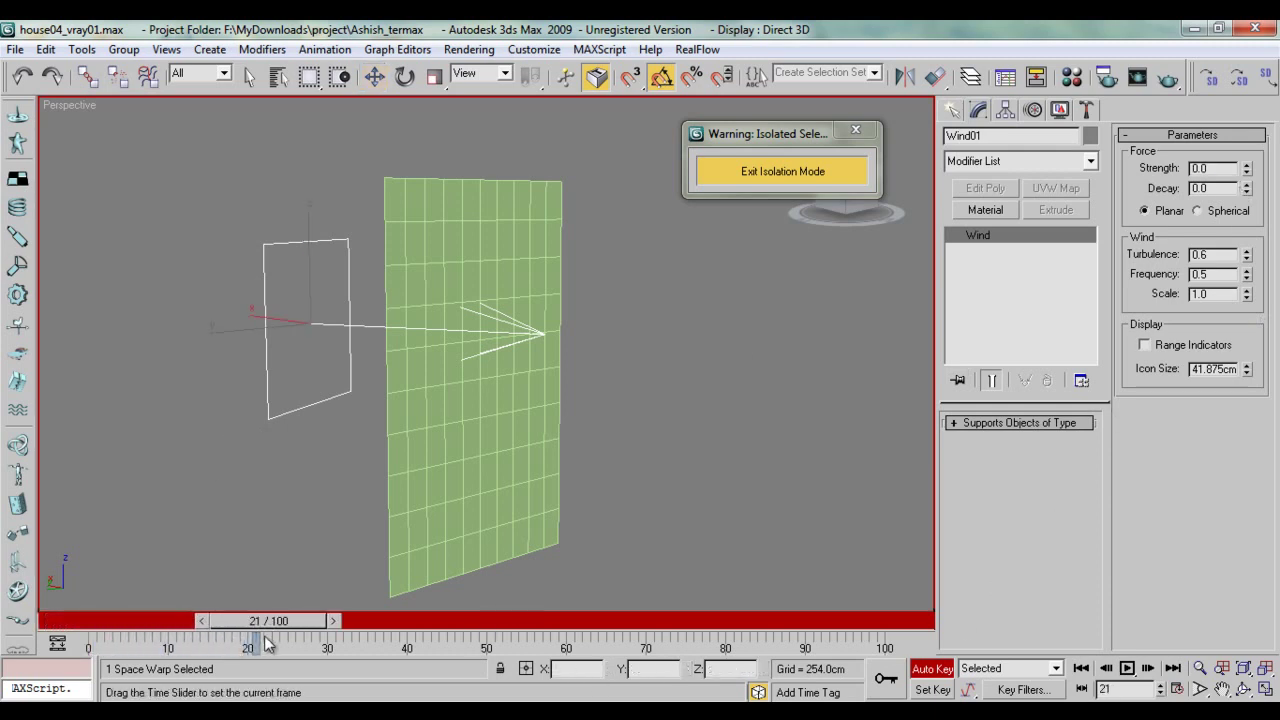
{"action": "key", "text": "w"}
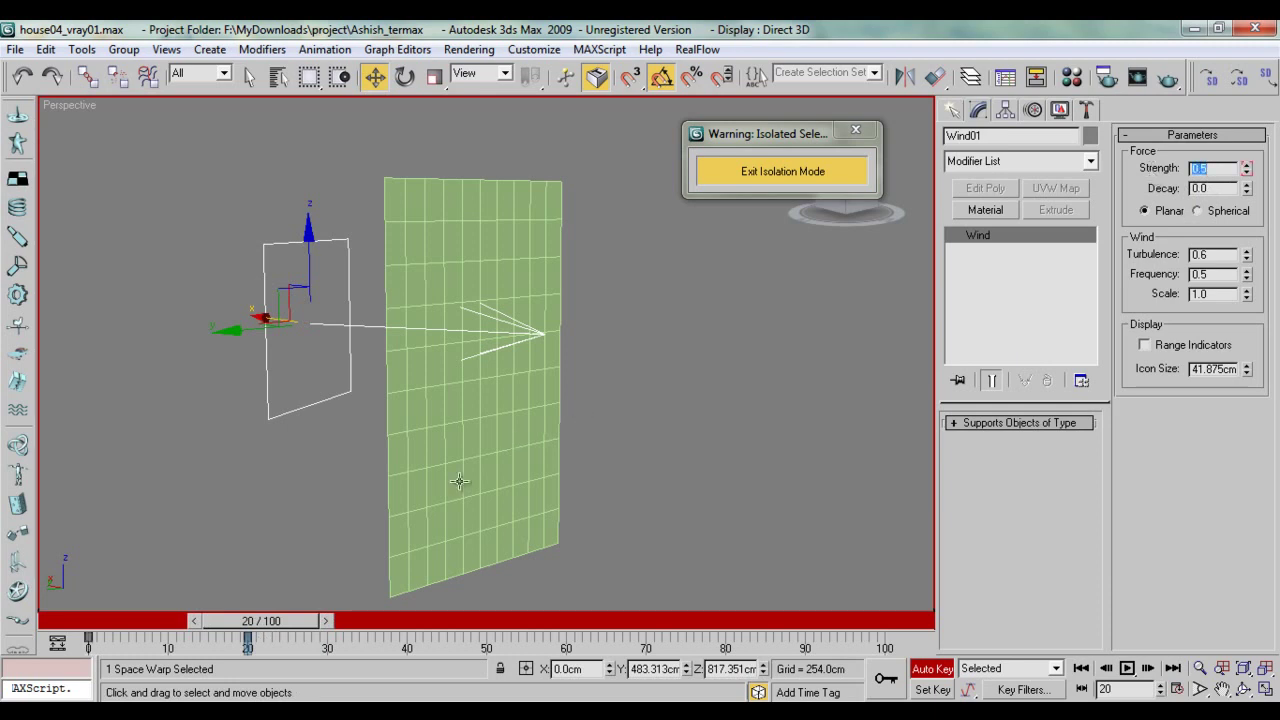
{"action": "left_click_drag", "start_coordinate": [293, 621], "coordinate": [728, 622]}
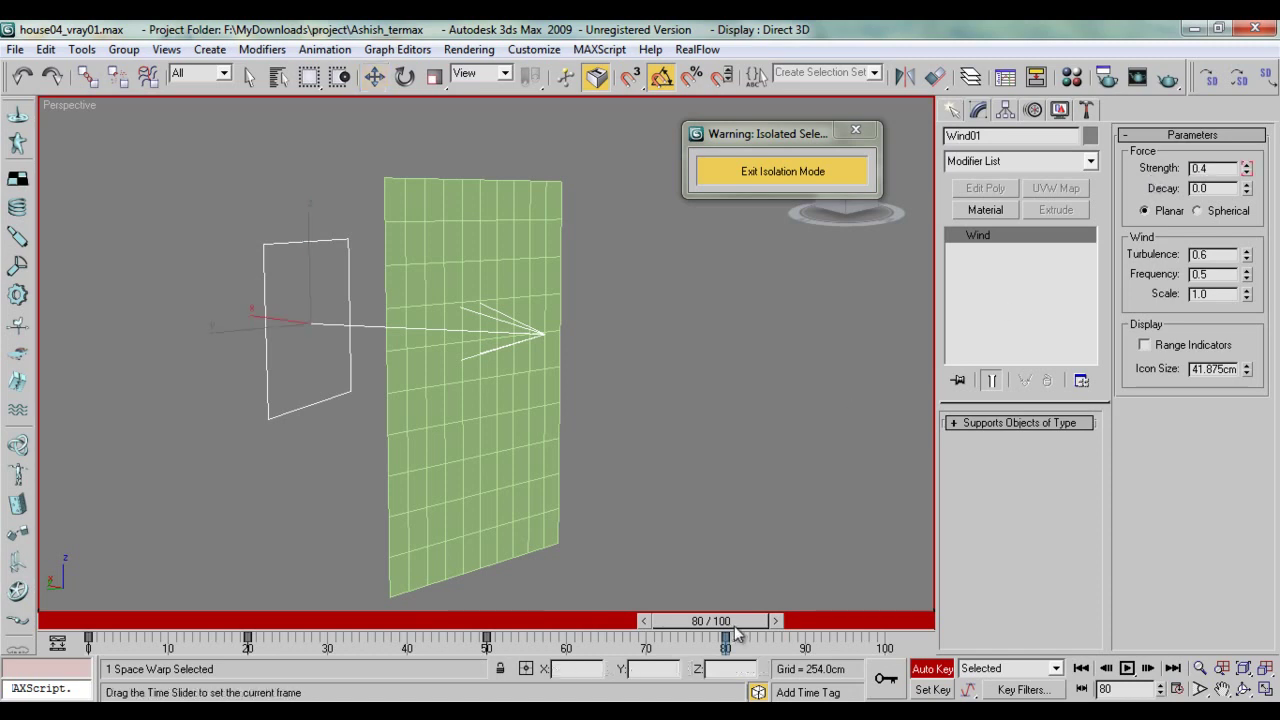
{"action": "left_click_drag", "start_coordinate": [720, 621], "coordinate": [1033, 608]}
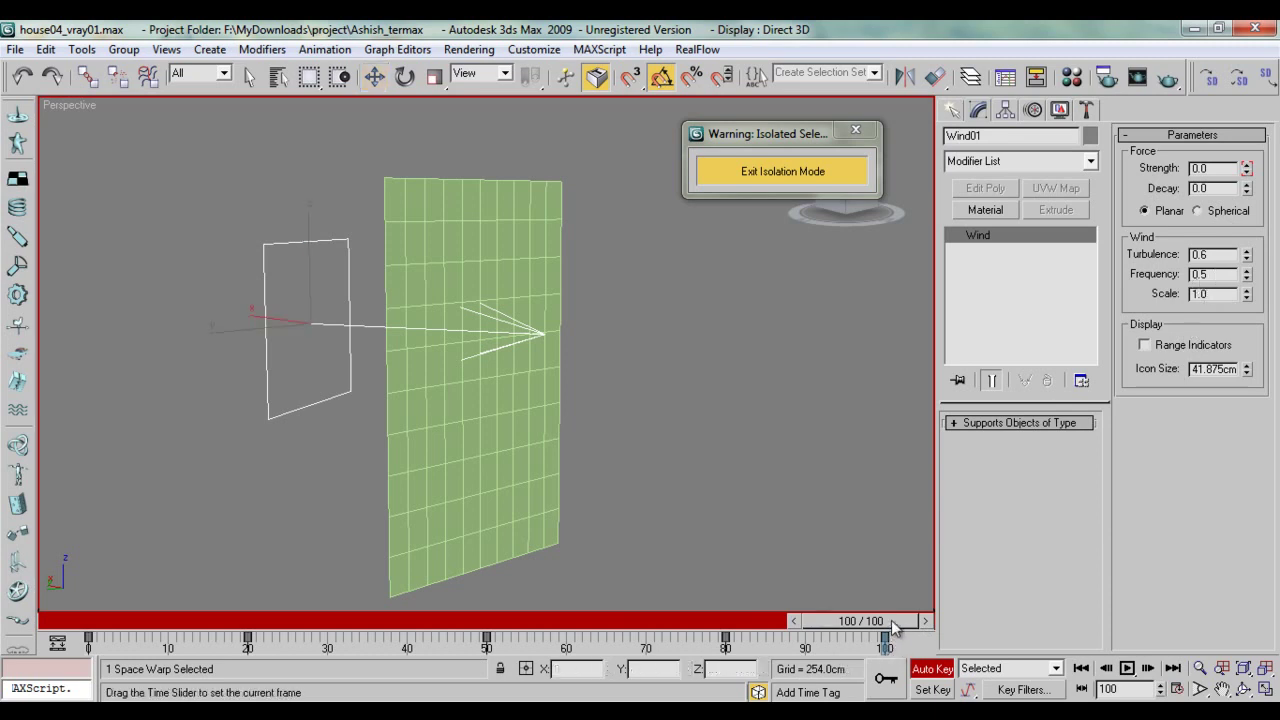
{"action": "left_click_drag", "start_coordinate": [857, 621], "coordinate": [350, 621]}
{"action": "left_click_drag", "start_coordinate": [468, 645], "coordinate": [910, 648]}
{"action": "left_click_drag", "start_coordinate": [829, 618], "coordinate": [105, 621]}
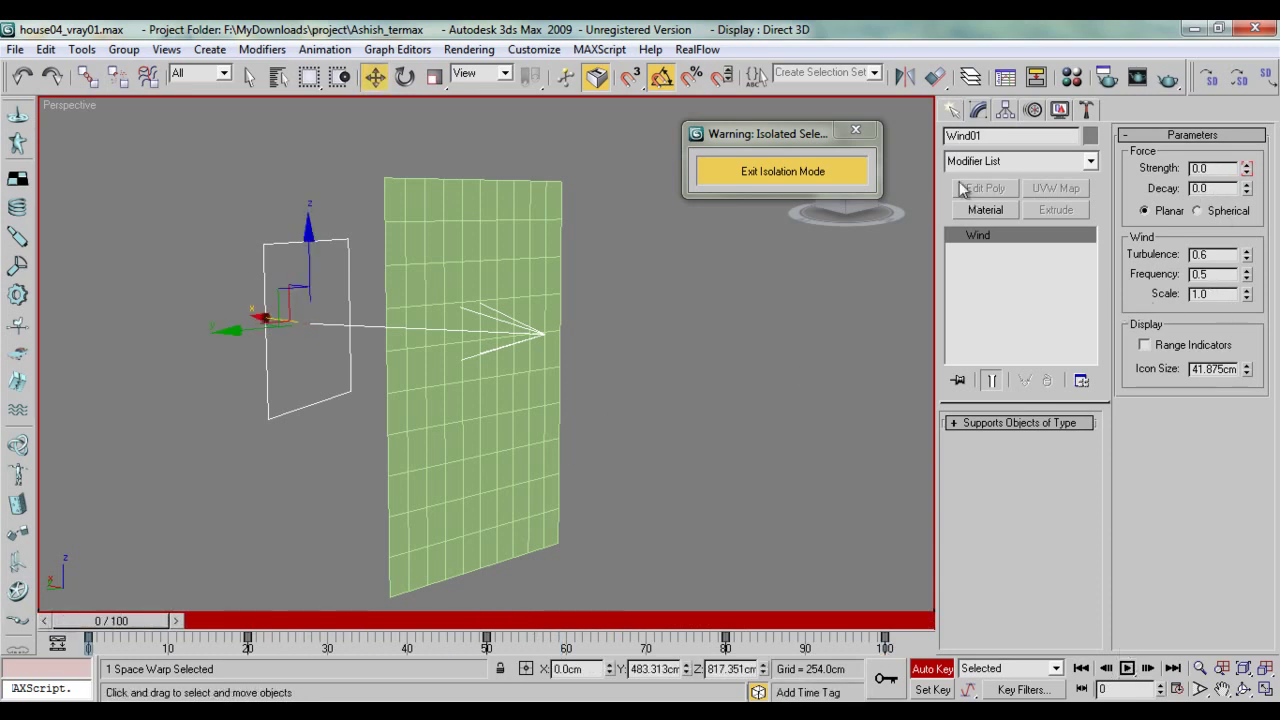
{"action": "left_click", "coordinate": [928, 670]}
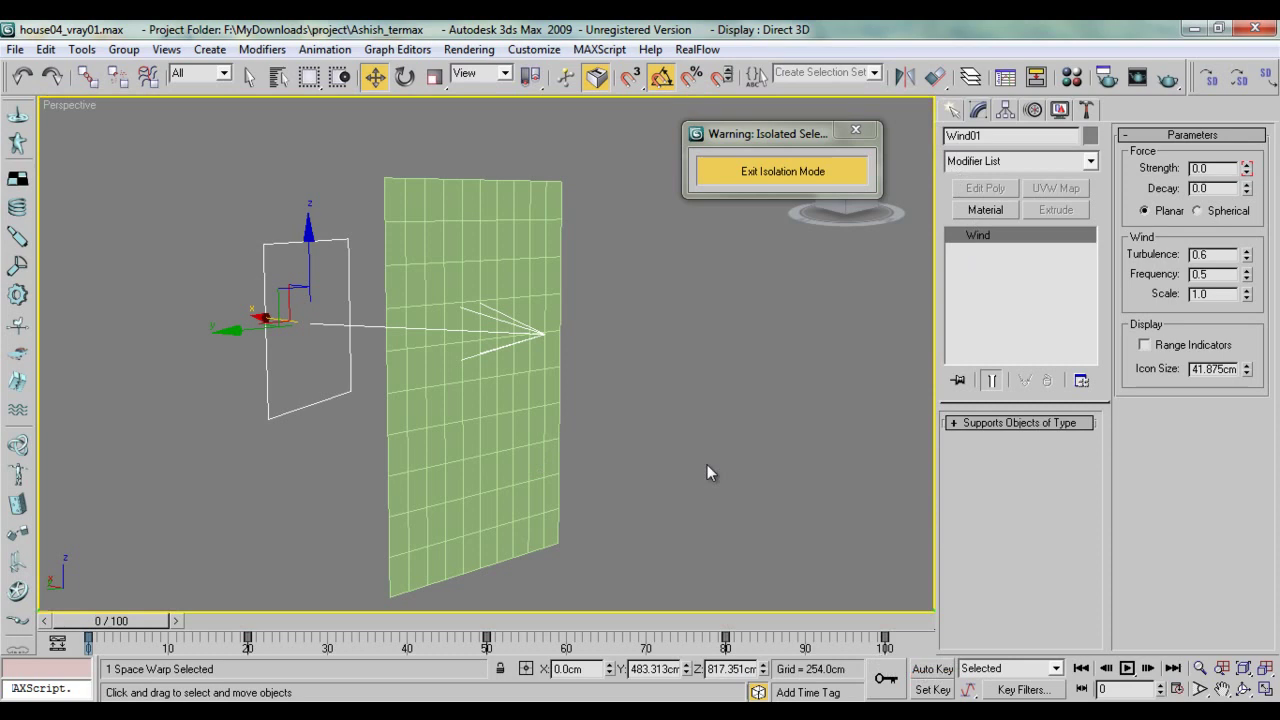
Step: Run the full cloth simulation on Plane01, play back the animation and return to frame 0
{"action": "left_click", "coordinate": [514, 441]}
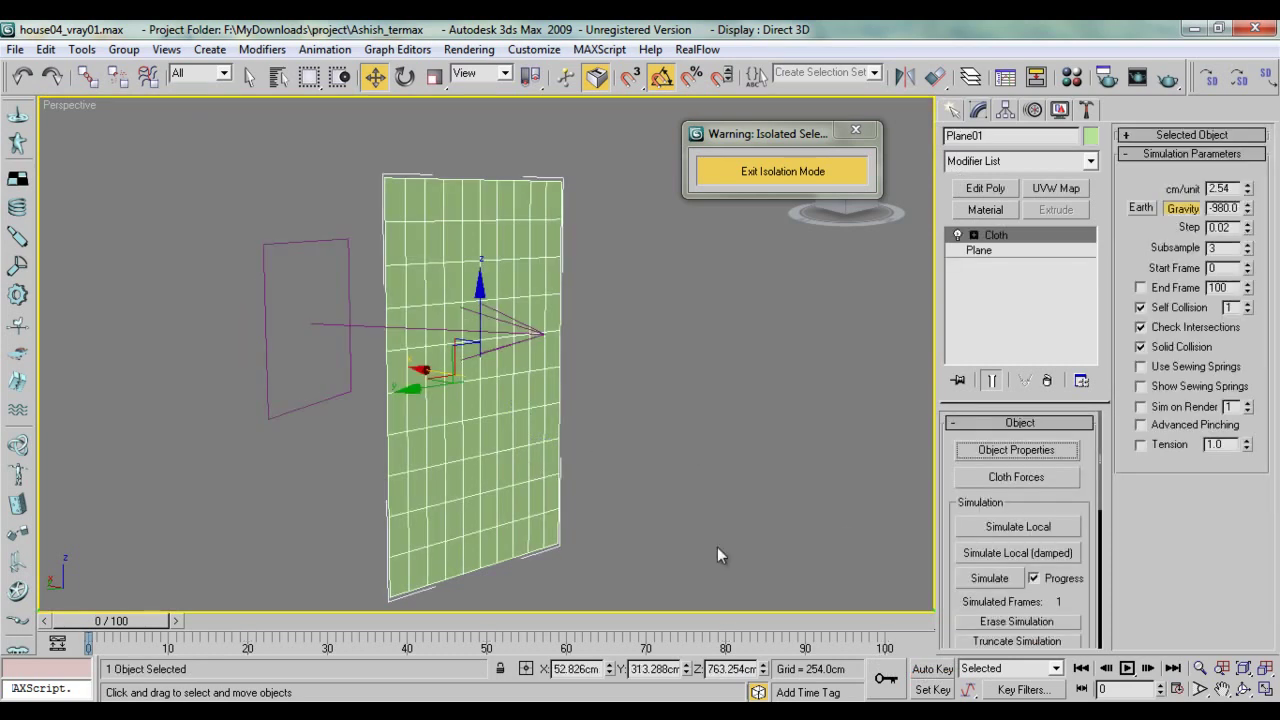
{"action": "left_click", "coordinate": [998, 579]}
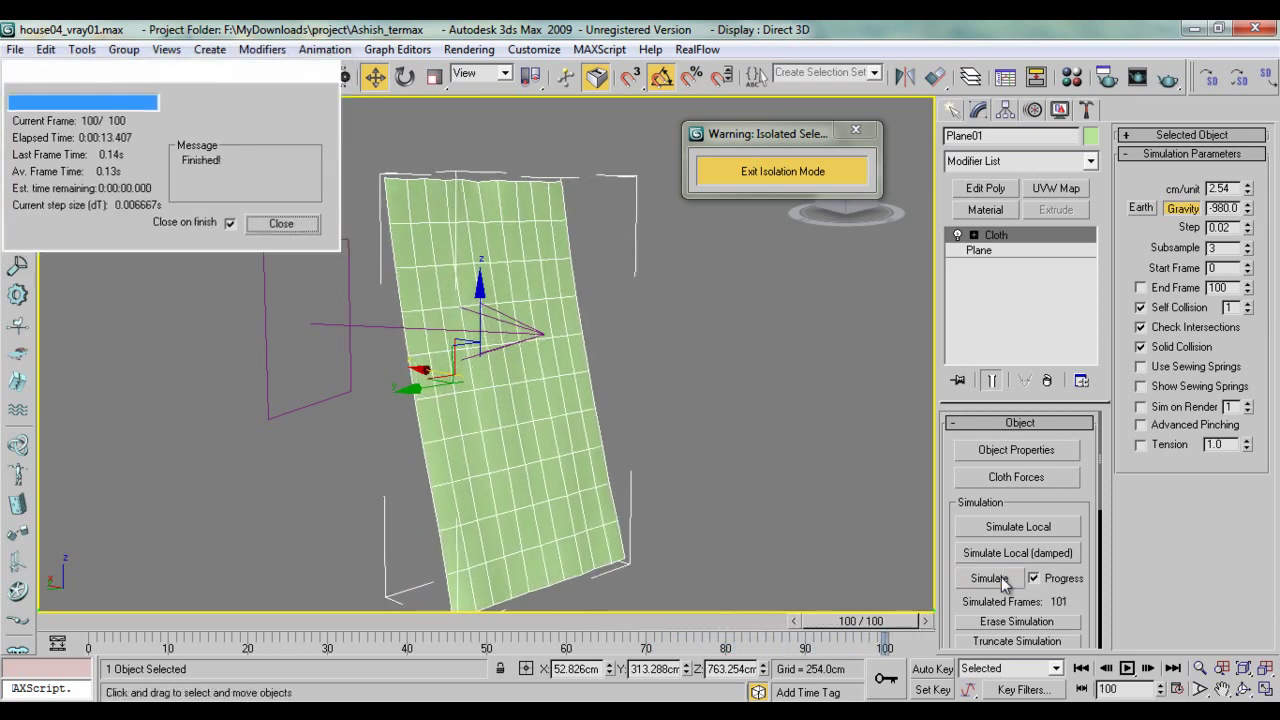
{"action": "left_click_drag", "start_coordinate": [883, 626], "coordinate": [110, 621]}
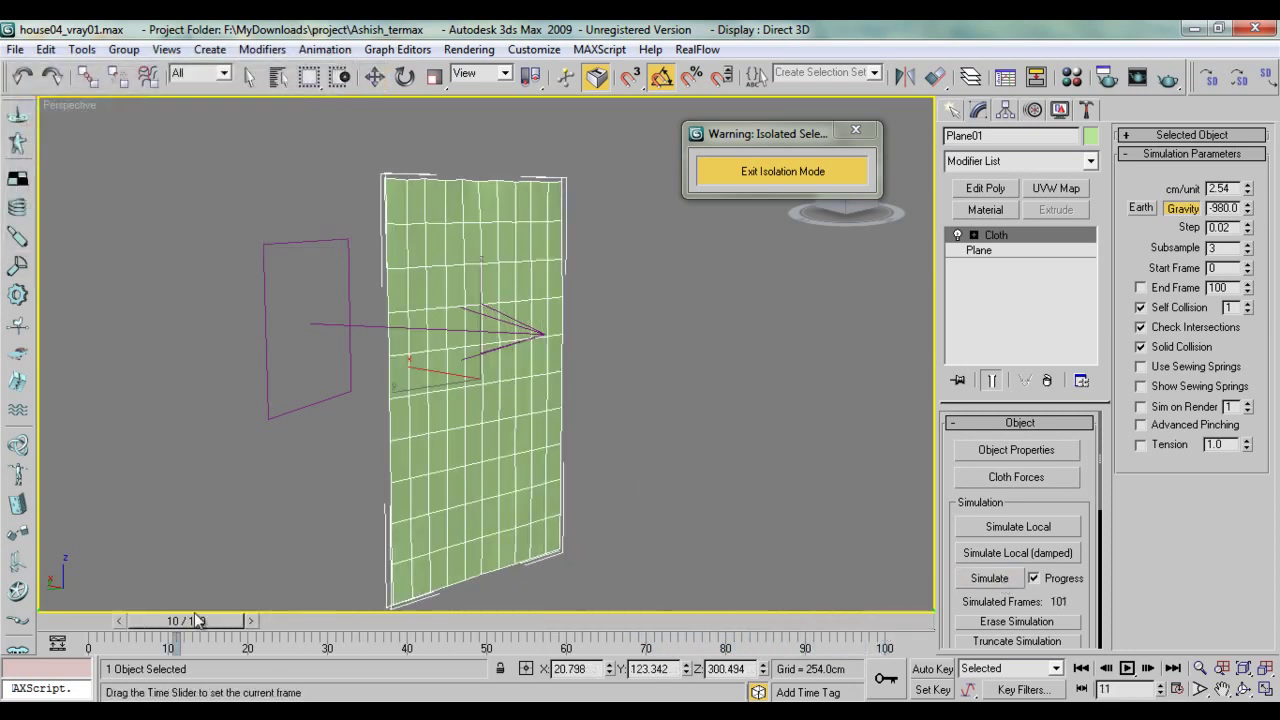
{"action": "left_click", "coordinate": [1126, 669]}
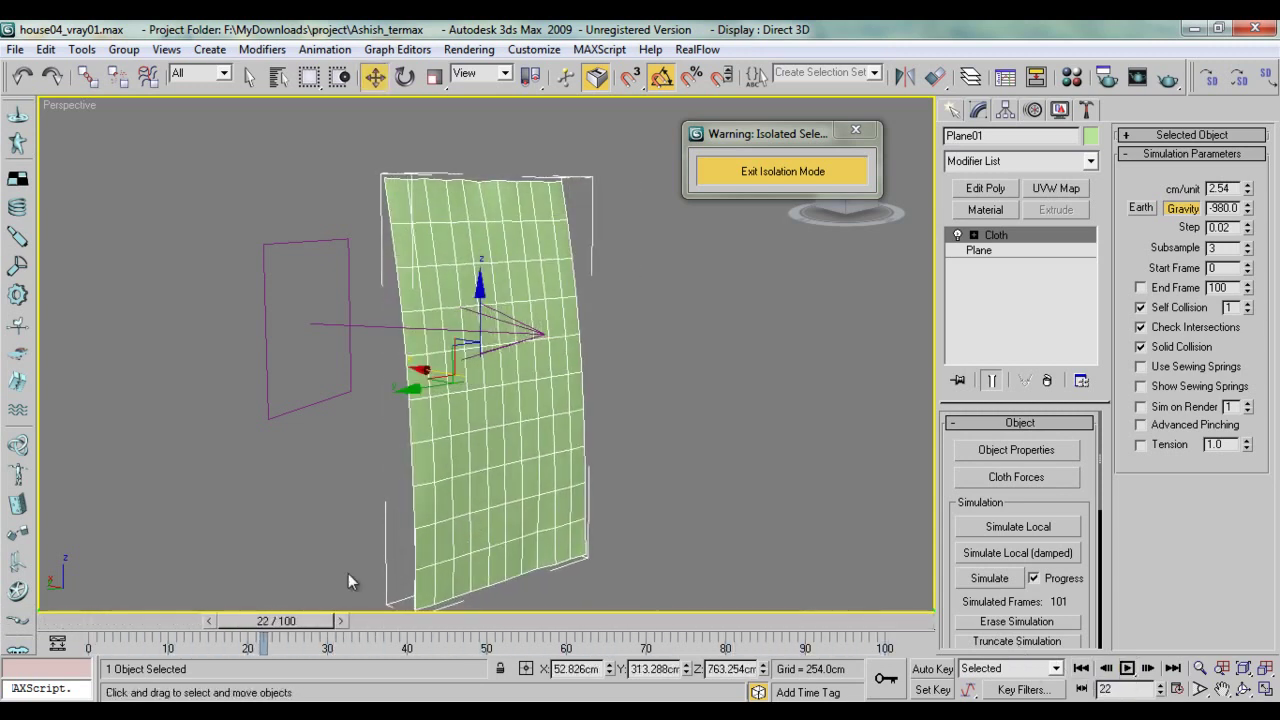
{"action": "left_click_drag", "start_coordinate": [297, 627], "coordinate": [18, 618]}
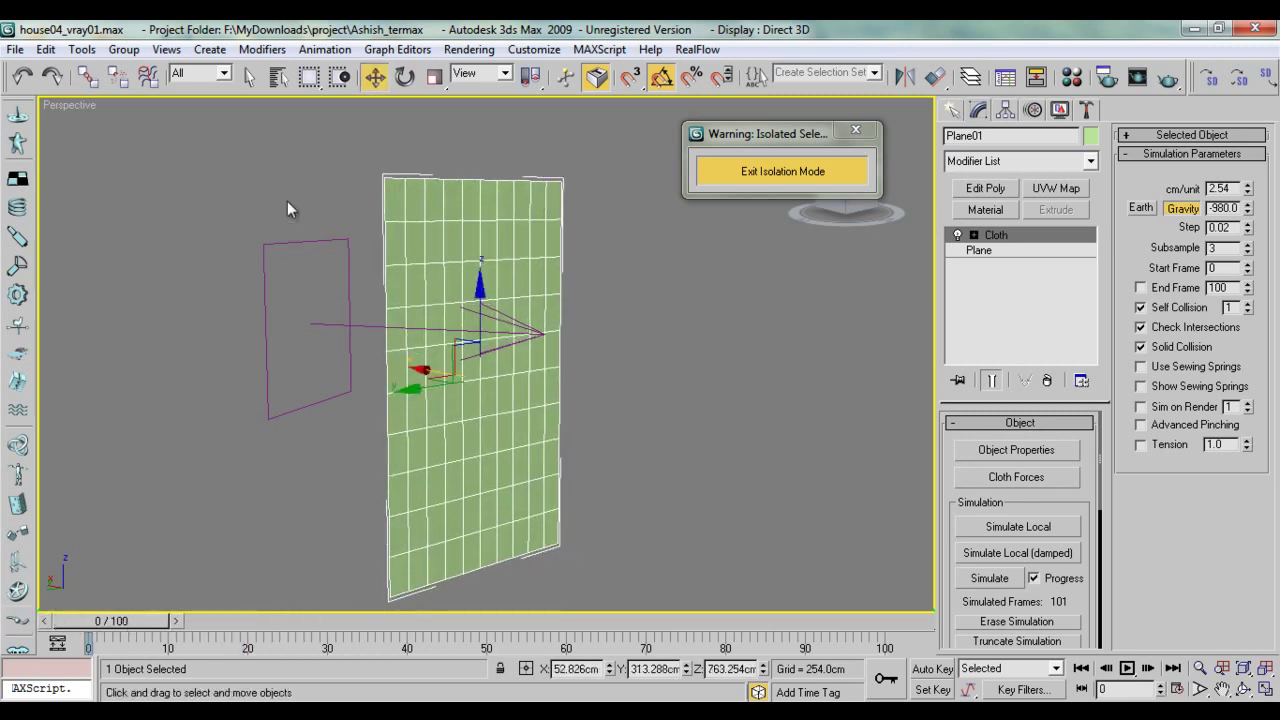
Step: Remove all of Wind01's strength keys, set its strength to 0.5 and its frequency to 0.9
{"action": "left_click_drag", "start_coordinate": [312, 276], "coordinate": [313, 278]}
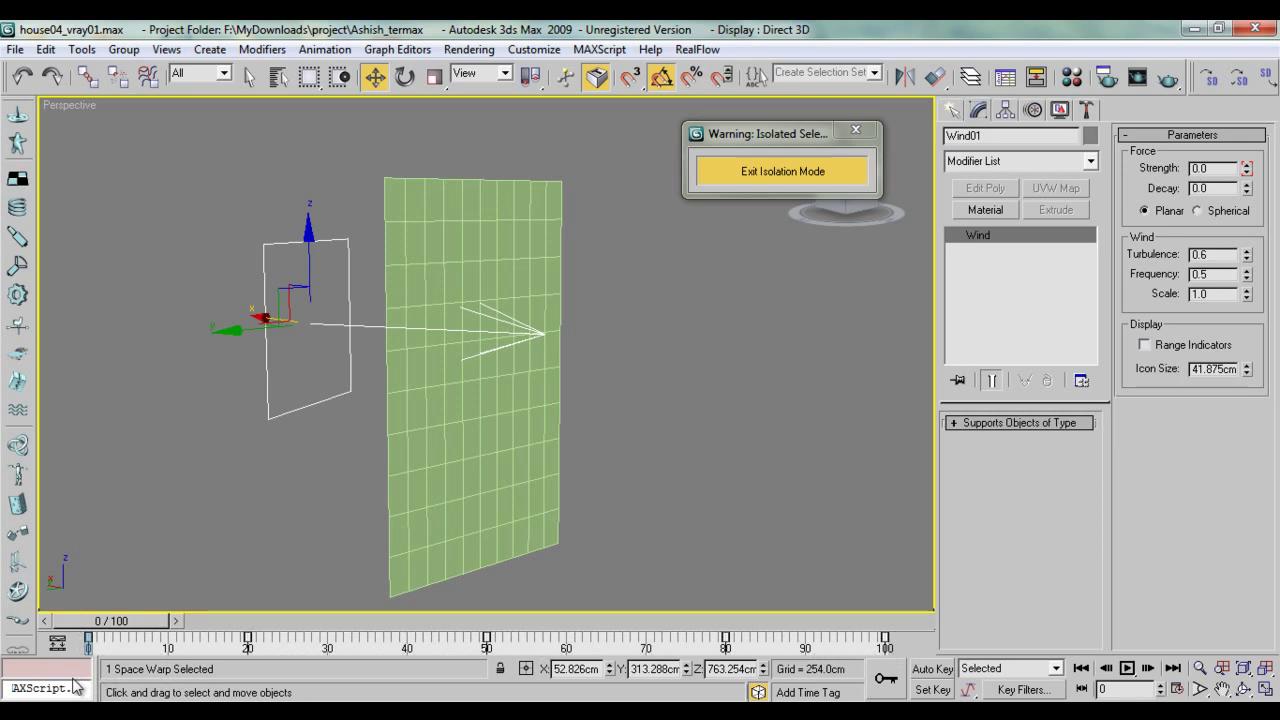
{"action": "left_click_drag", "start_coordinate": [238, 191], "coordinate": [282, 275]}
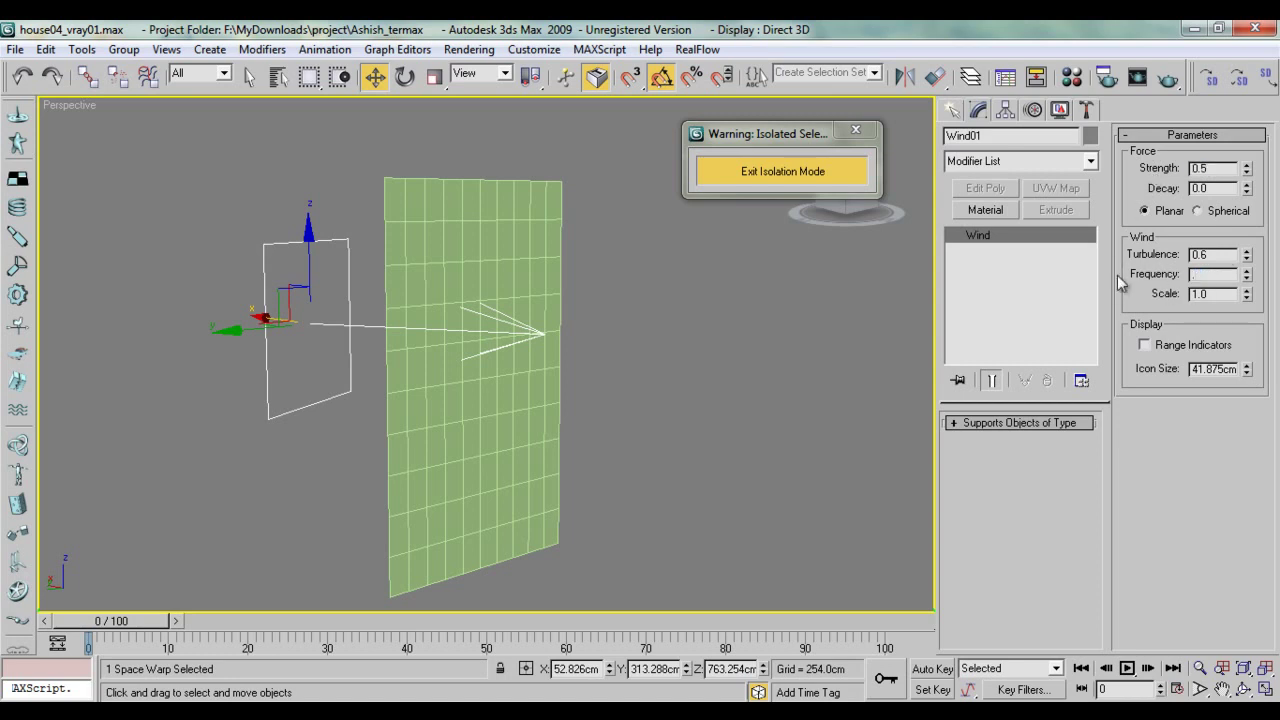
{"action": "type", "text": "3"}
{"action": "key", "text": "Return"}
{"action": "left_click", "coordinate": [849, 389]}
Step: Test Plane01 with a local simulation, stop it, erase the stored simulation and start the local simulation again
{"action": "left_click", "coordinate": [501, 205]}
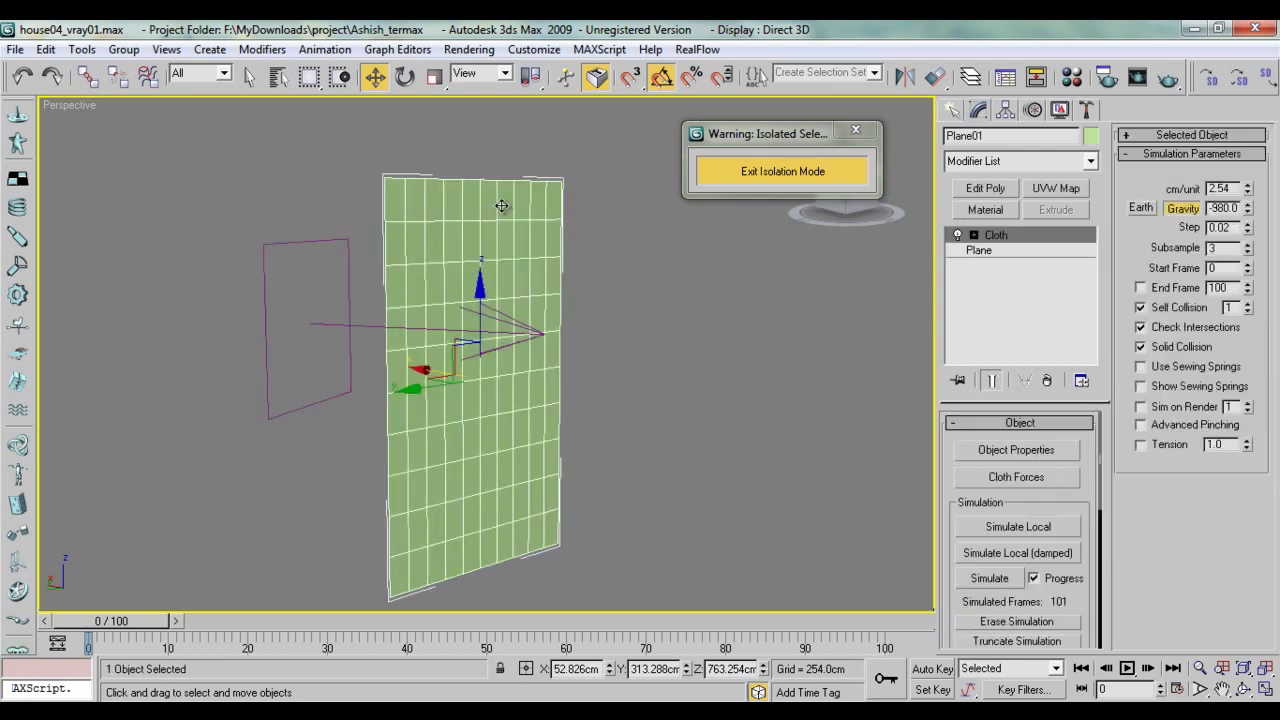
{"action": "left_click", "coordinate": [1029, 524]}
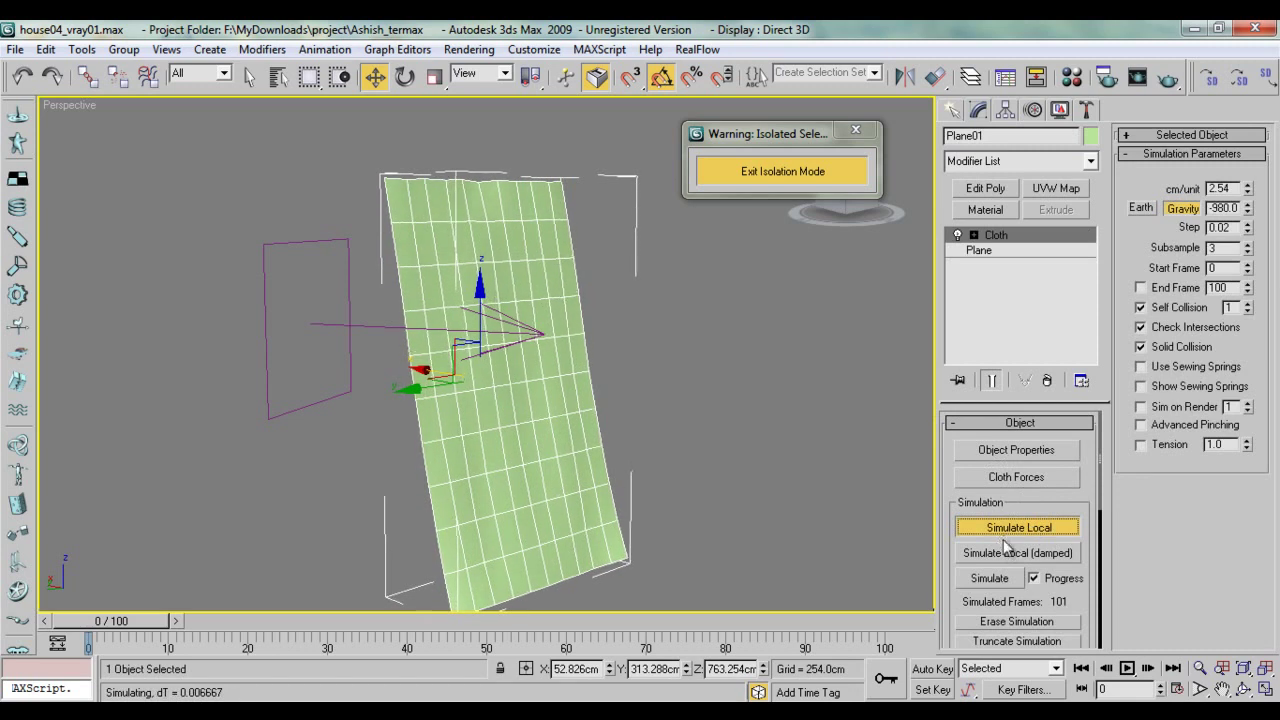
{"action": "key", "text": "Escape"}
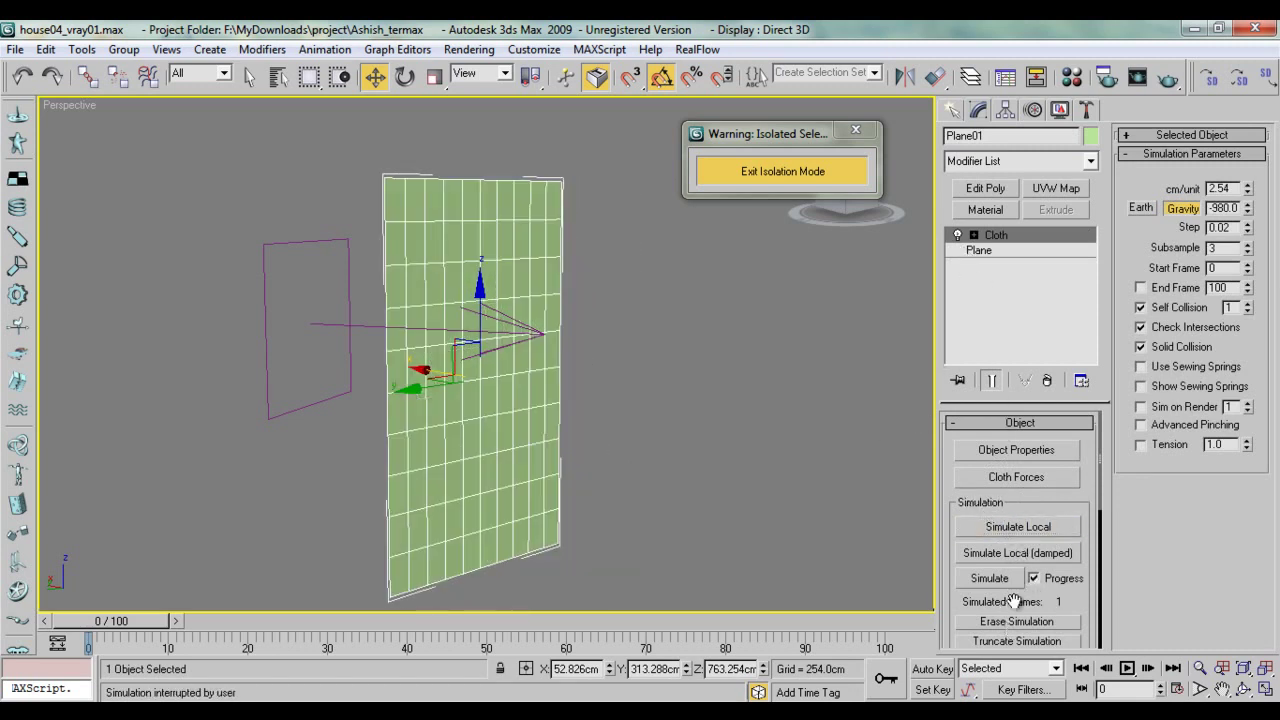
{"action": "left_click", "coordinate": [1030, 521]}
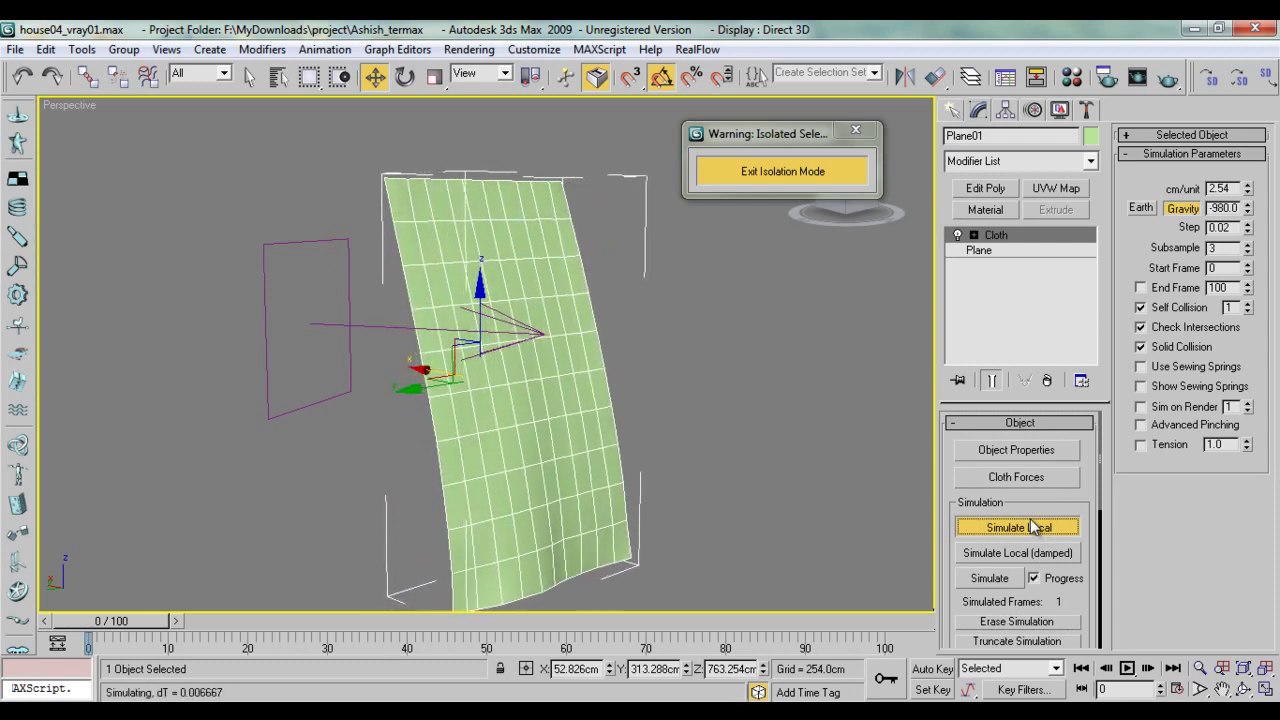
Step: Rotate Wind01 by 25° about the Z axis during Plane01's local simulation, and stop the simulation once the cloth folds
{"action": "left_click", "coordinate": [308, 346]}
{"action": "right_click", "coordinate": [308, 346]}
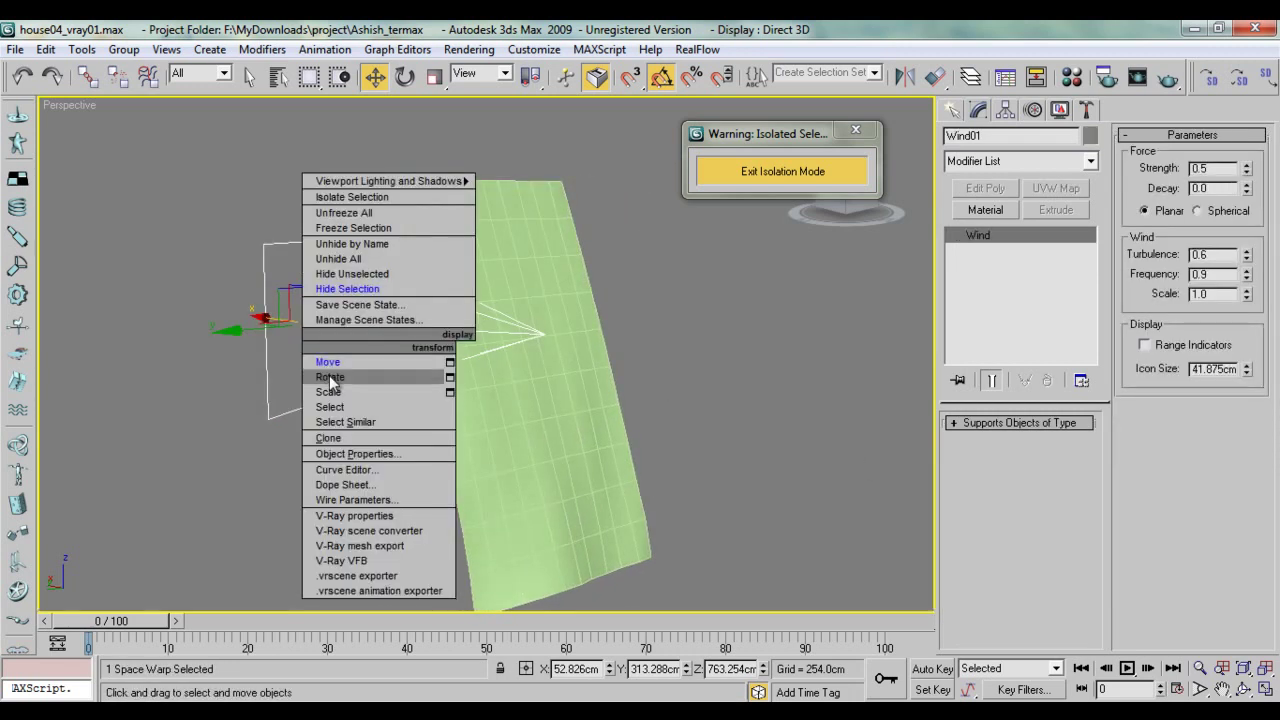
{"action": "left_click", "coordinate": [331, 378]}
{"action": "left_click_drag", "start_coordinate": [320, 348], "coordinate": [331, 336]}
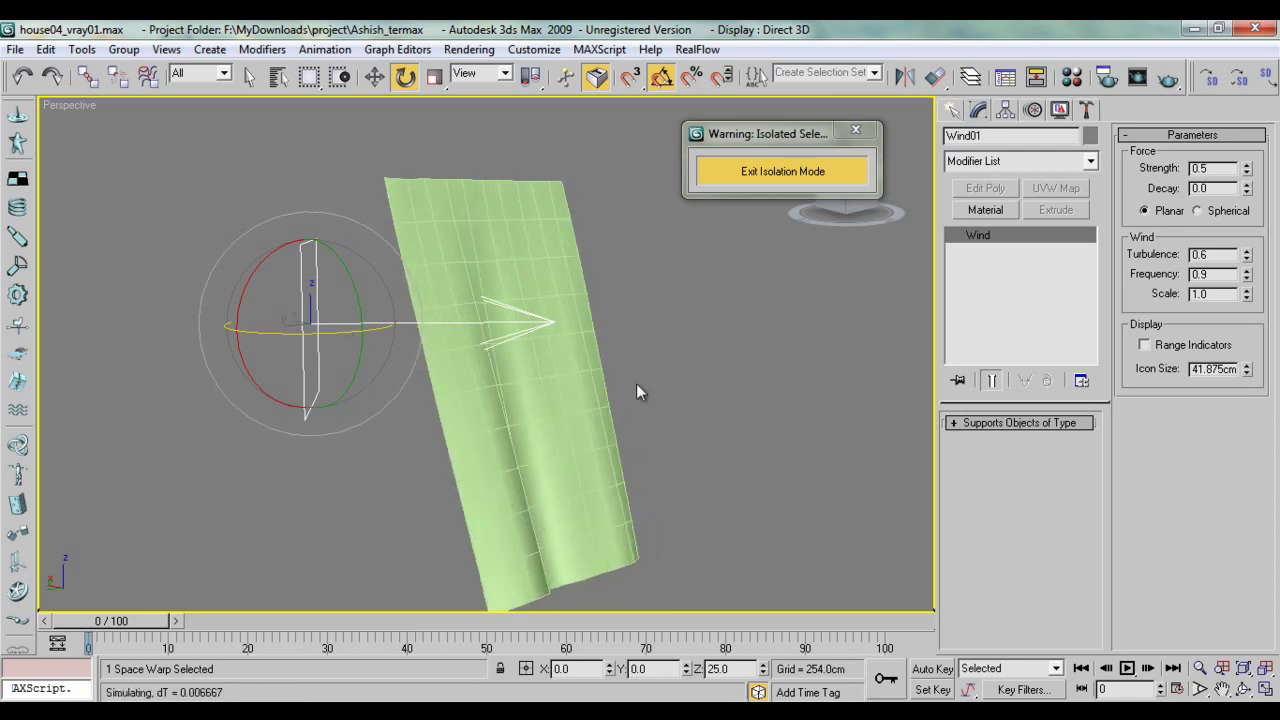
{"action": "left_click", "coordinate": [516, 420]}
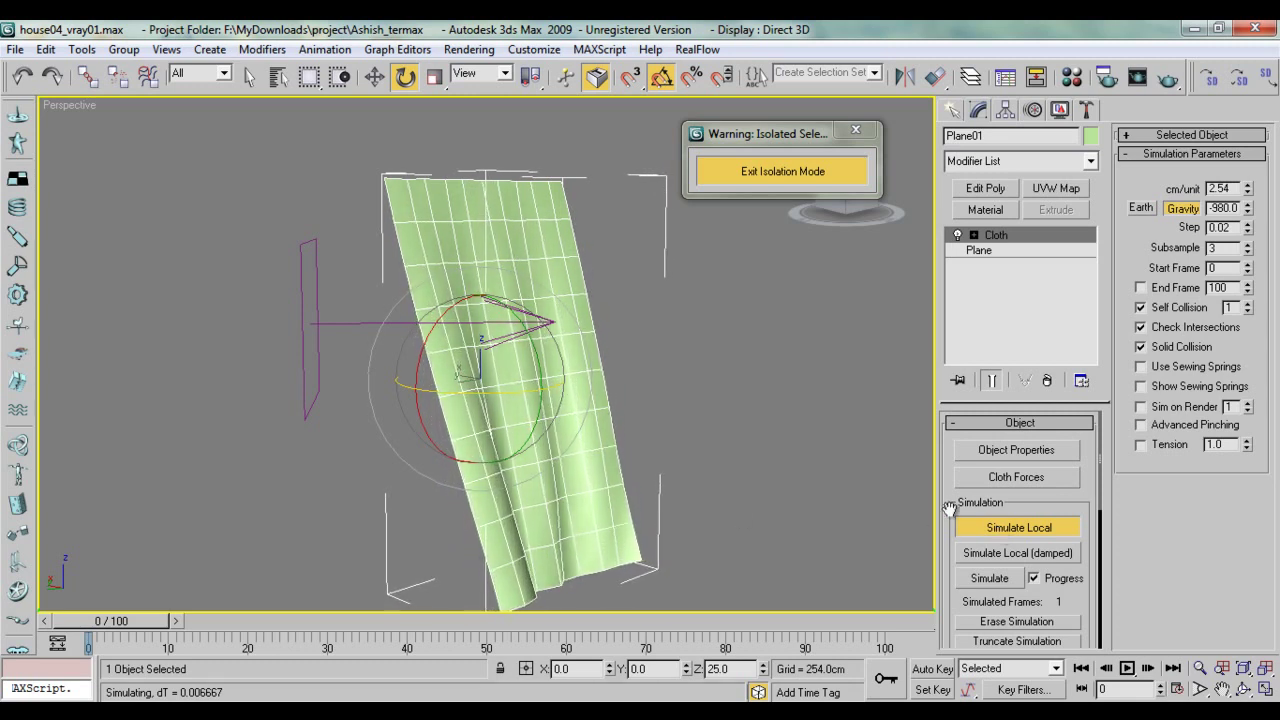
{"action": "left_click", "coordinate": [984, 527]}
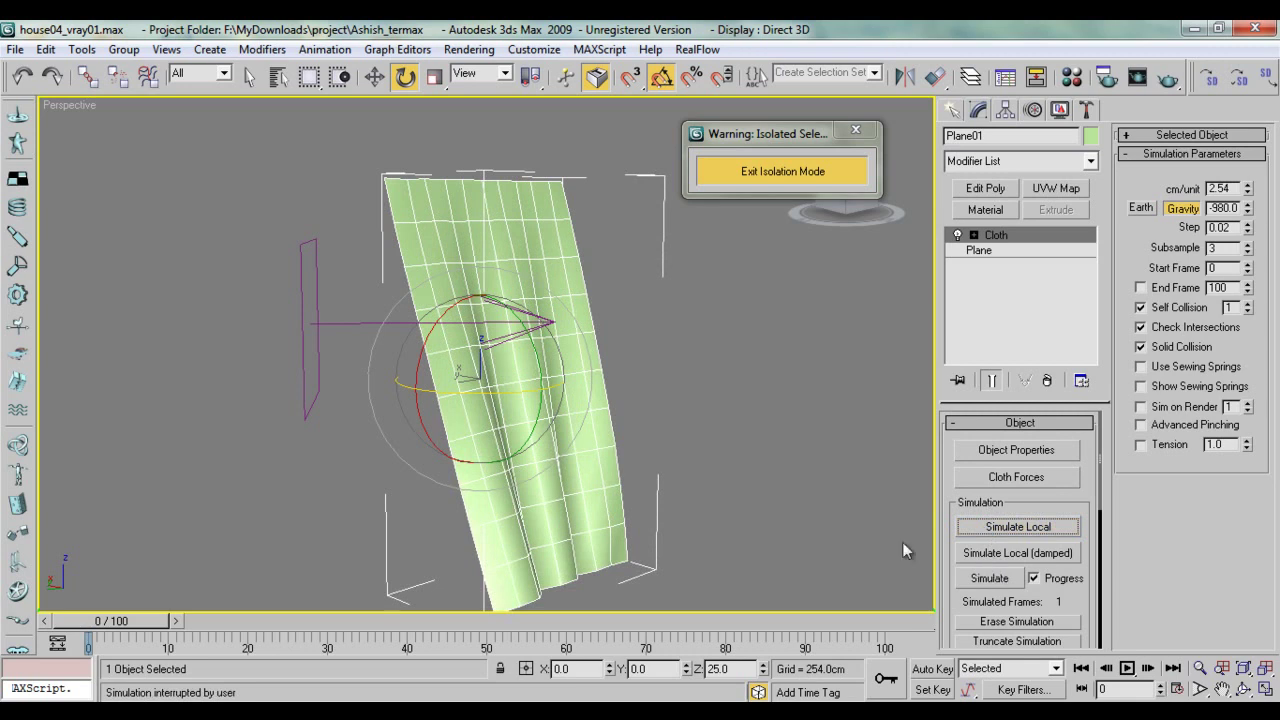
Step: Simulate Plane01 over all frames with the rotated wind, play back the result and return to frame 0
{"action": "left_click", "coordinate": [990, 578]}
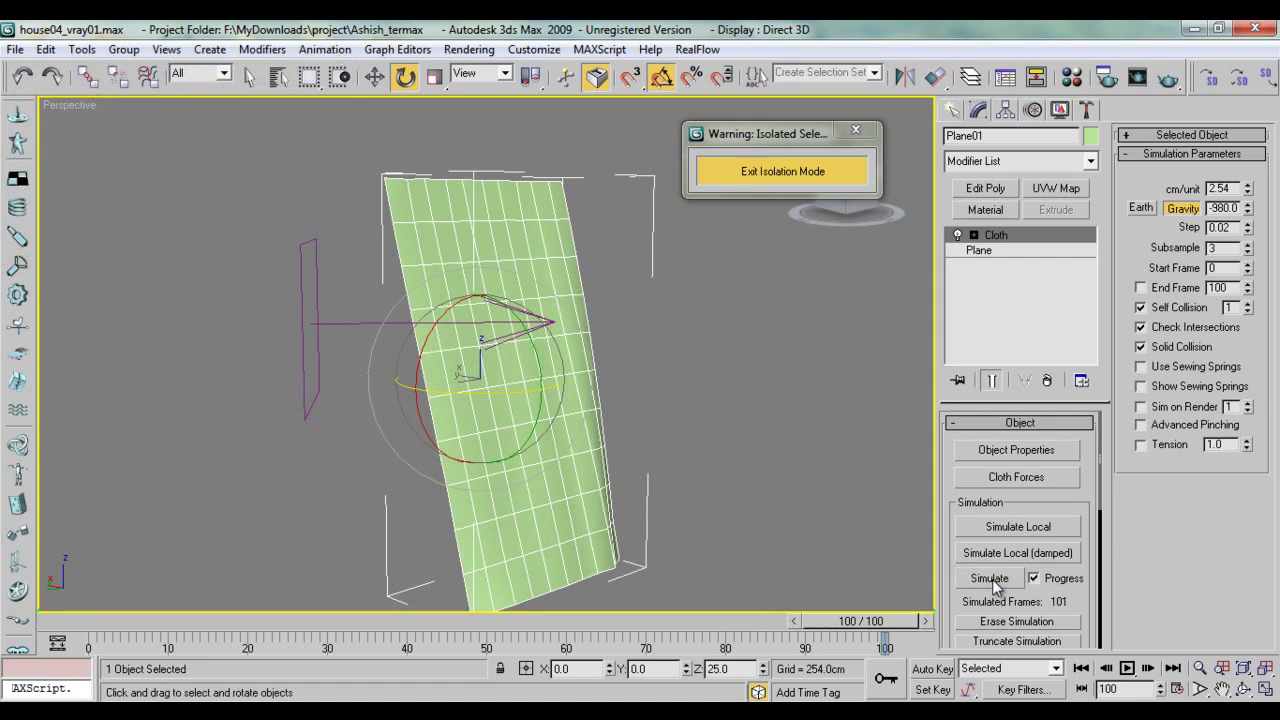
{"action": "left_click_drag", "start_coordinate": [895, 622], "coordinate": [72, 638]}
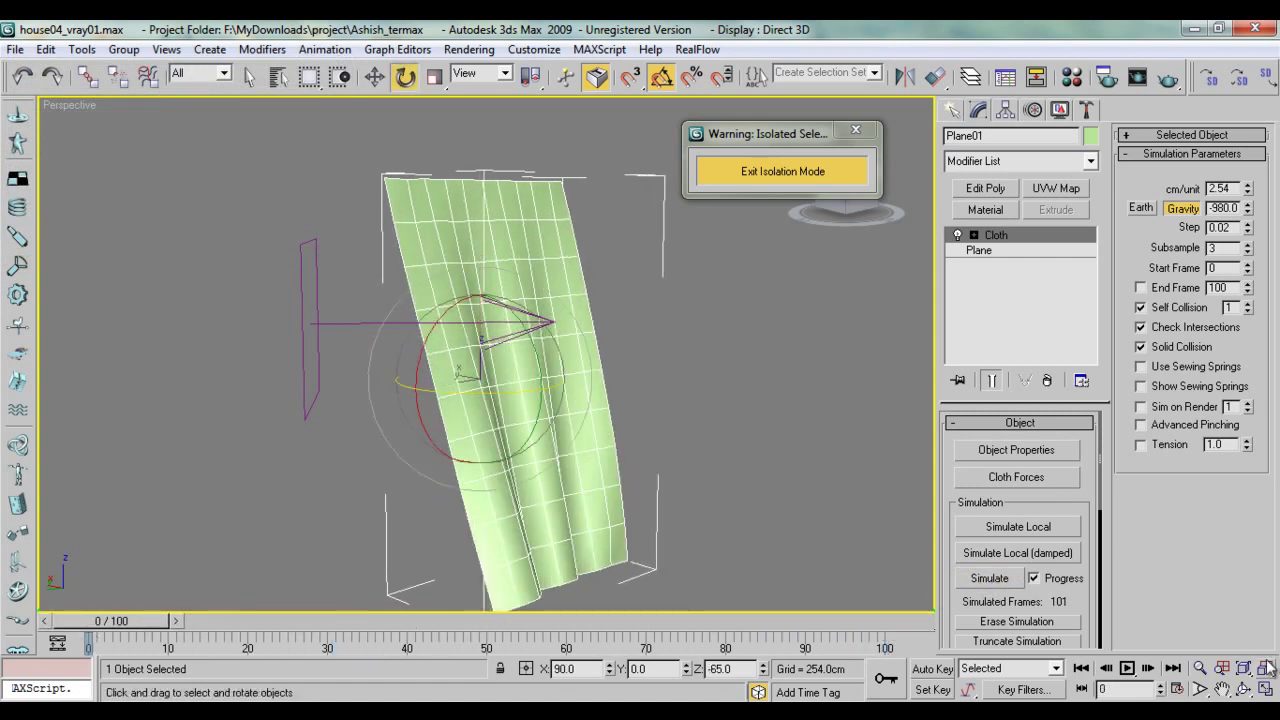
{"action": "left_click", "coordinate": [1128, 669]}
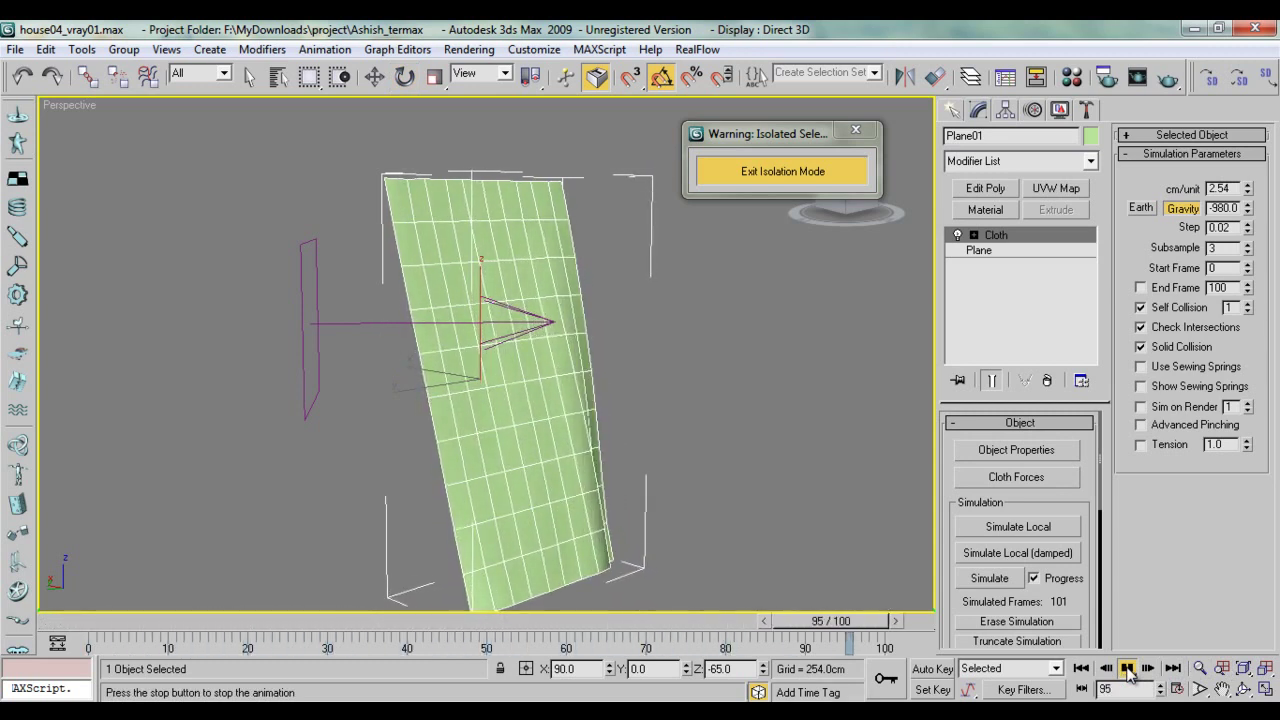
{"action": "left_click", "coordinate": [1128, 669]}
{"action": "left_click_drag", "start_coordinate": [135, 623], "coordinate": [100, 625]}
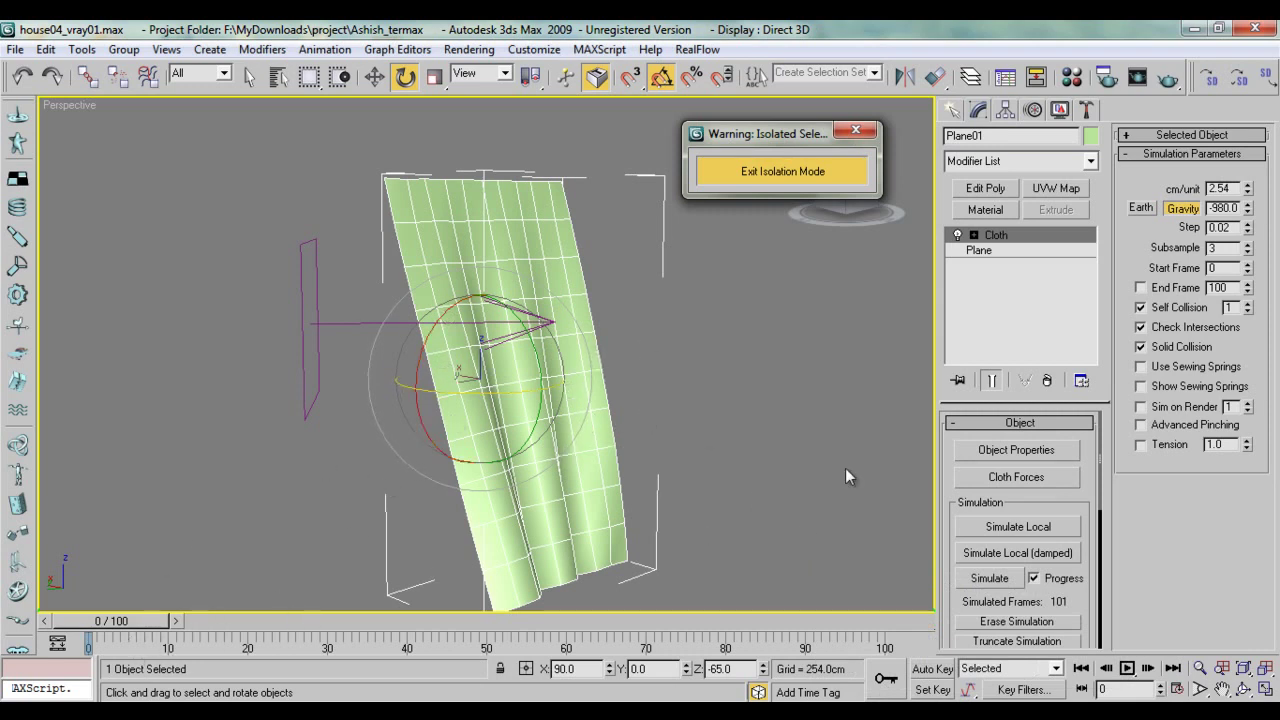
Step: Unhide the detailed curtain geometry named Cloth by name and select it in the Perspective view
{"action": "left_click", "coordinate": [958, 113]}
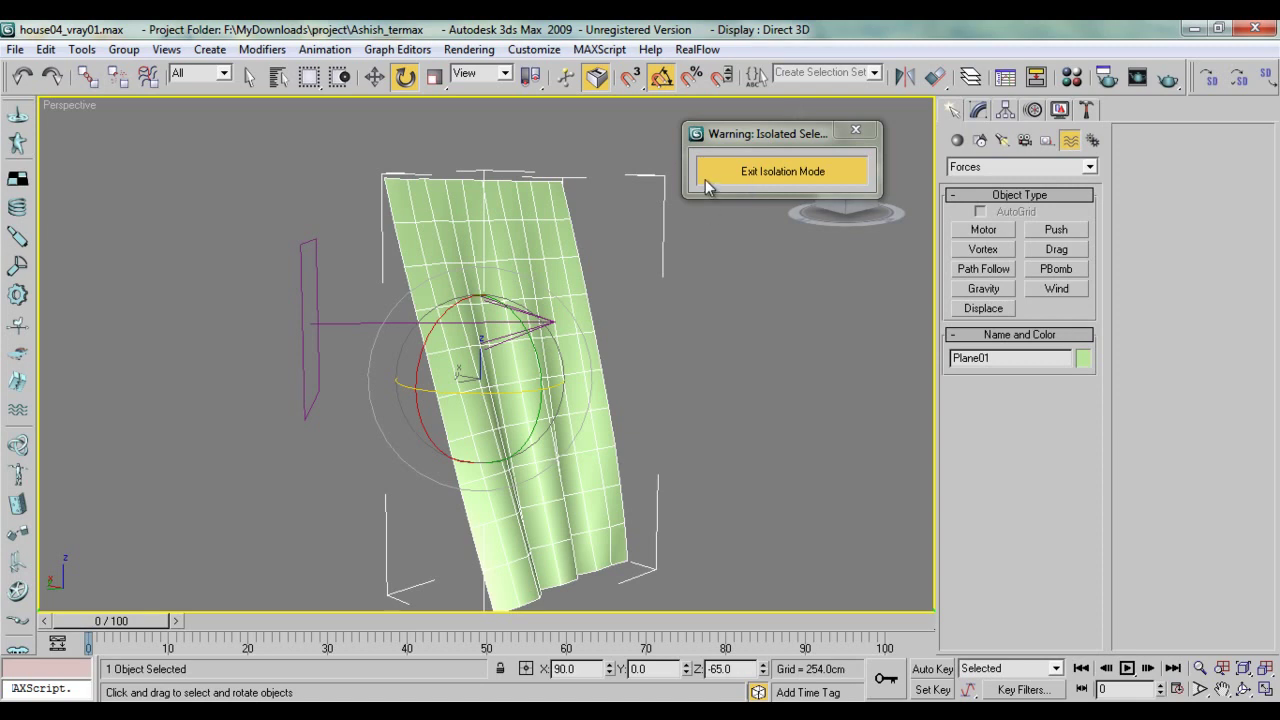
{"action": "left_click", "coordinate": [672, 240]}
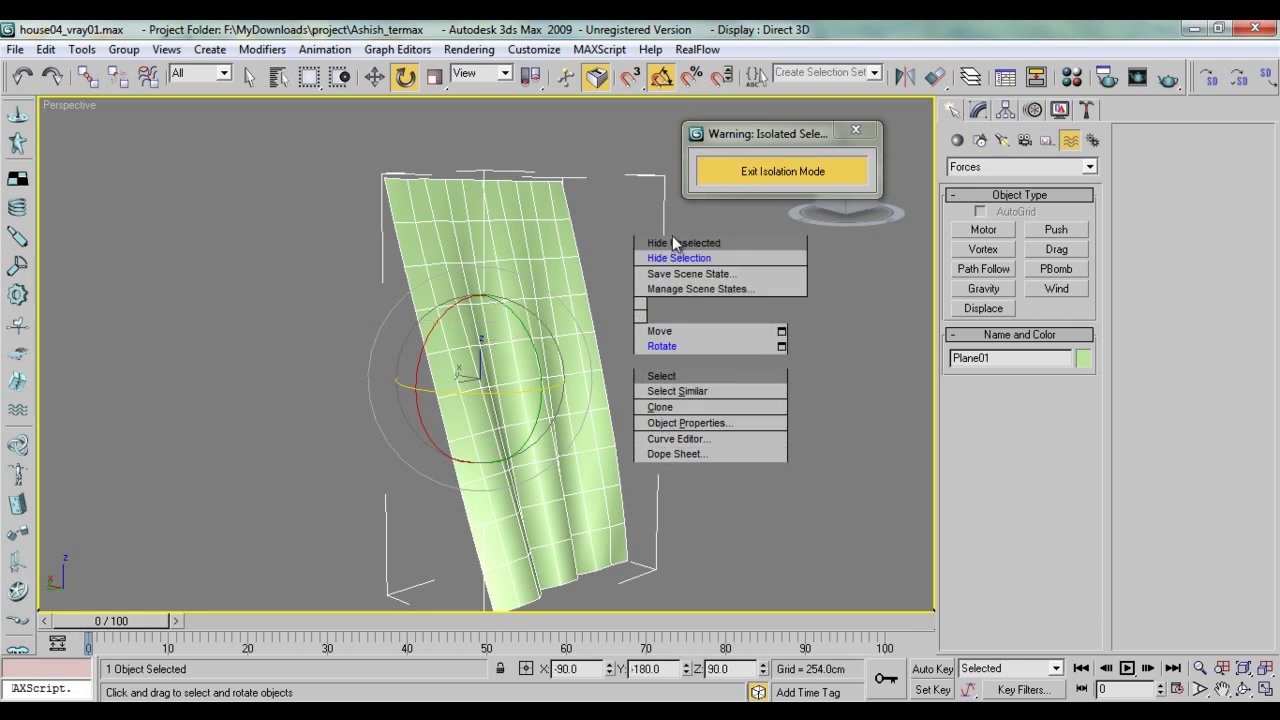
{"action": "right_click", "coordinate": [668, 369]}
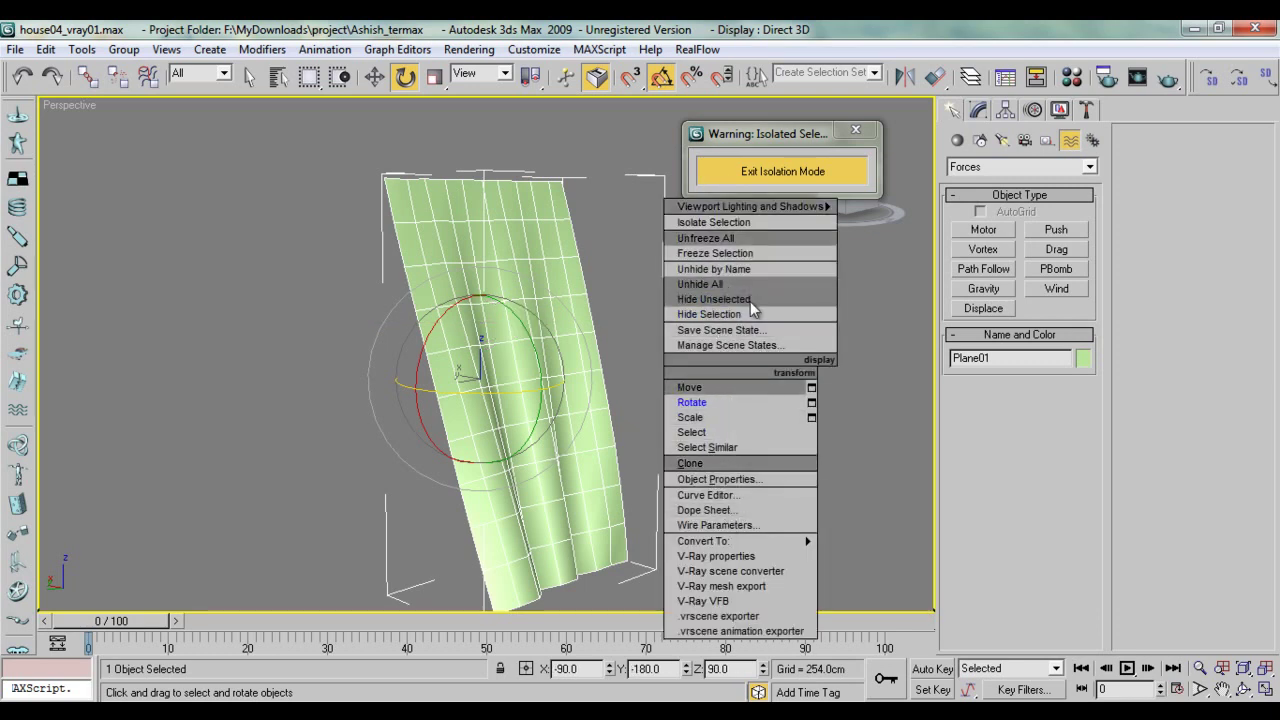
{"action": "left_click", "coordinate": [737, 269]}
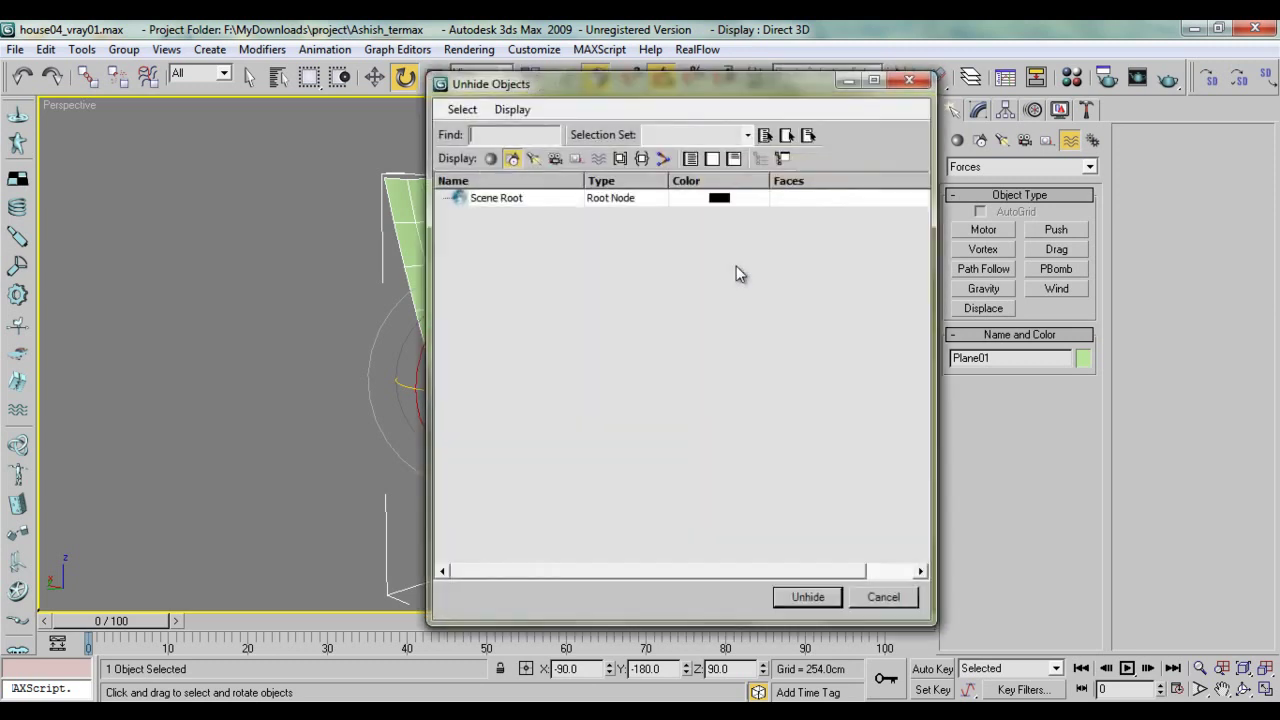
{"action": "left_click", "coordinate": [490, 158]}
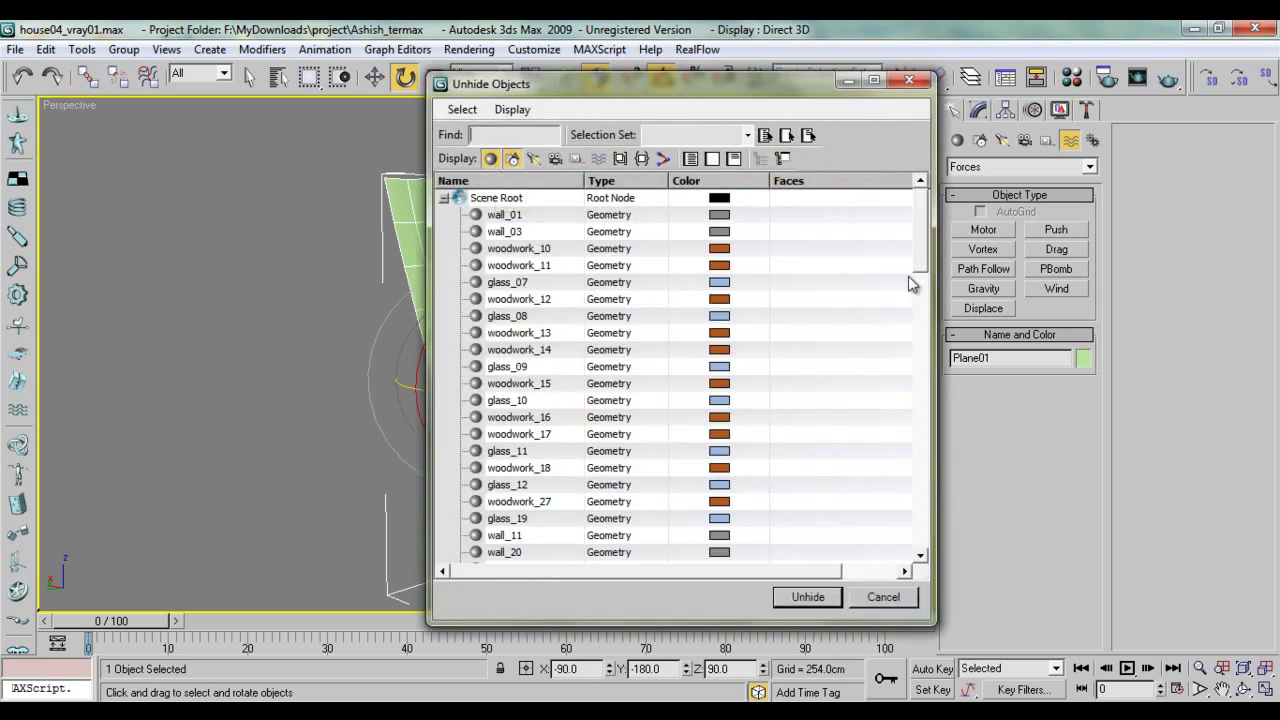
{"action": "left_click_drag", "start_coordinate": [925, 233], "coordinate": [918, 535]}
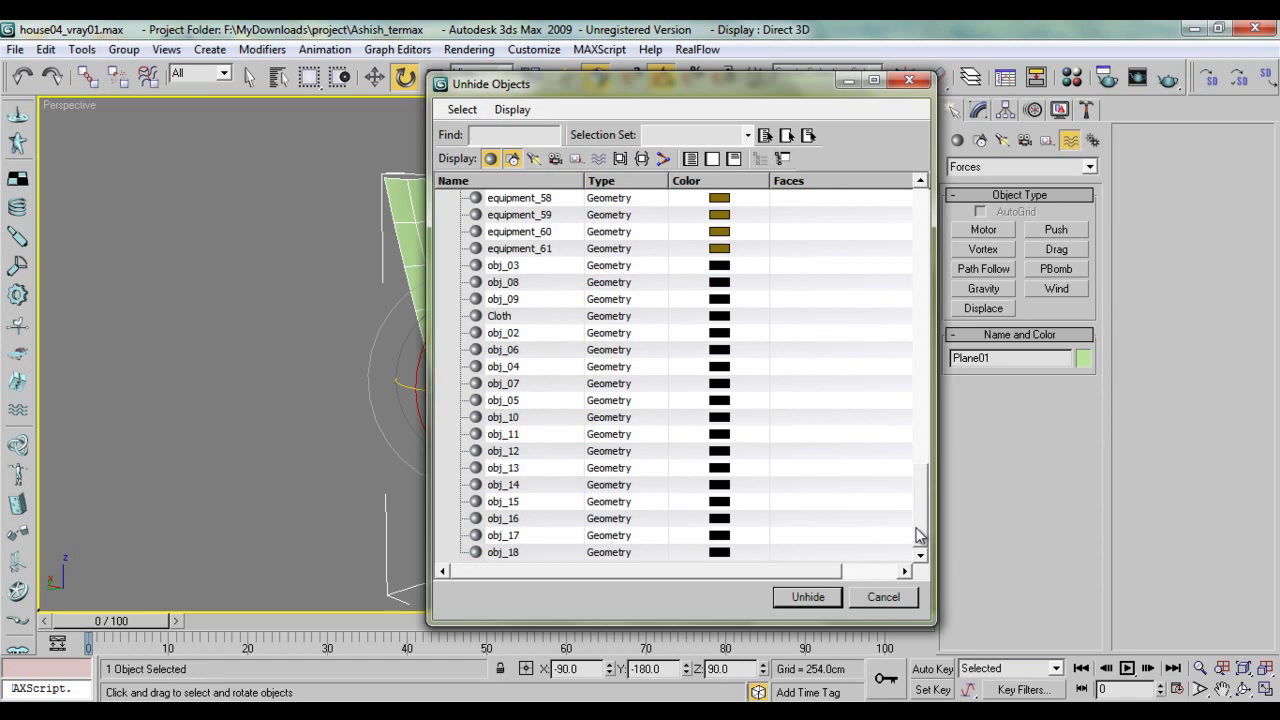
{"action": "left_click", "coordinate": [492, 316]}
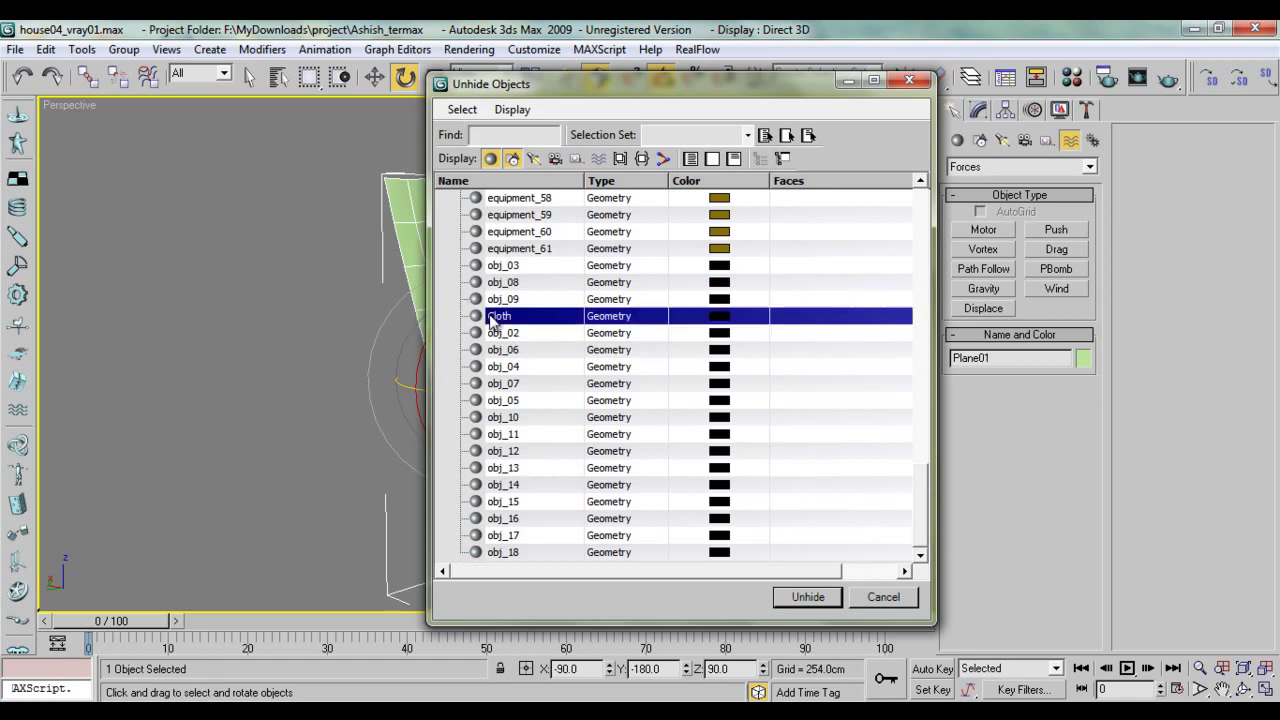
{"action": "left_click", "coordinate": [806, 597]}
{"action": "left_click", "coordinate": [400, 460]}
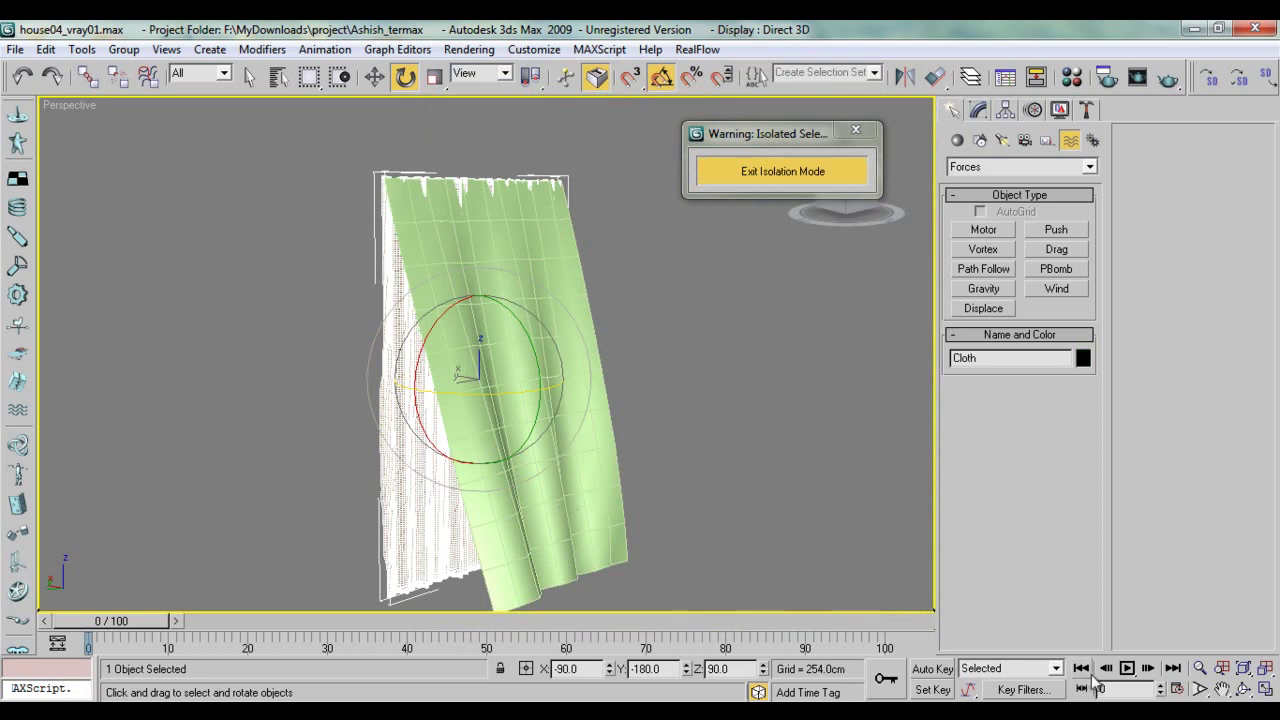
Step: Rename Plane01 to Sim_cloth and disable its Cloth modifier in the stack
{"action": "left_click", "coordinate": [649, 270]}
{"action": "left_click", "coordinate": [580, 266]}
{"action": "left_click", "coordinate": [975, 113]}
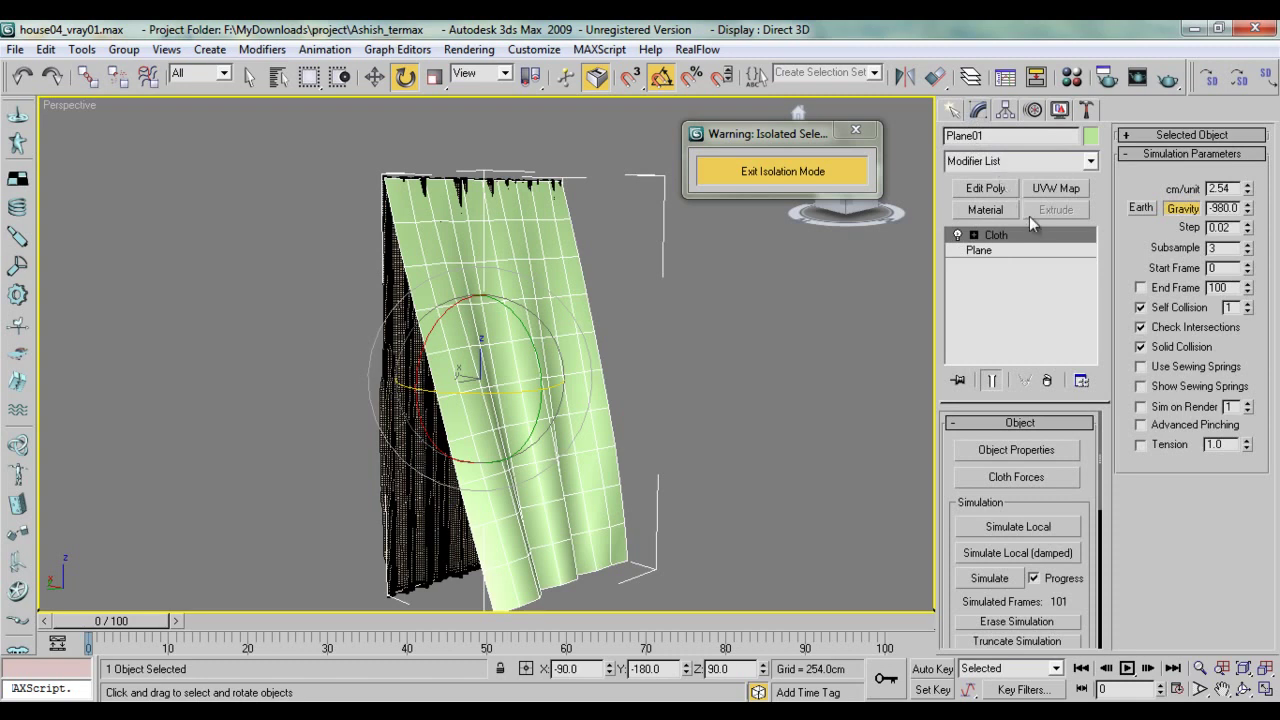
{"action": "double_click", "coordinate": [988, 133]}
{"action": "type", "text": "Sim_cloth"}
{"action": "left_click", "coordinate": [958, 237]}
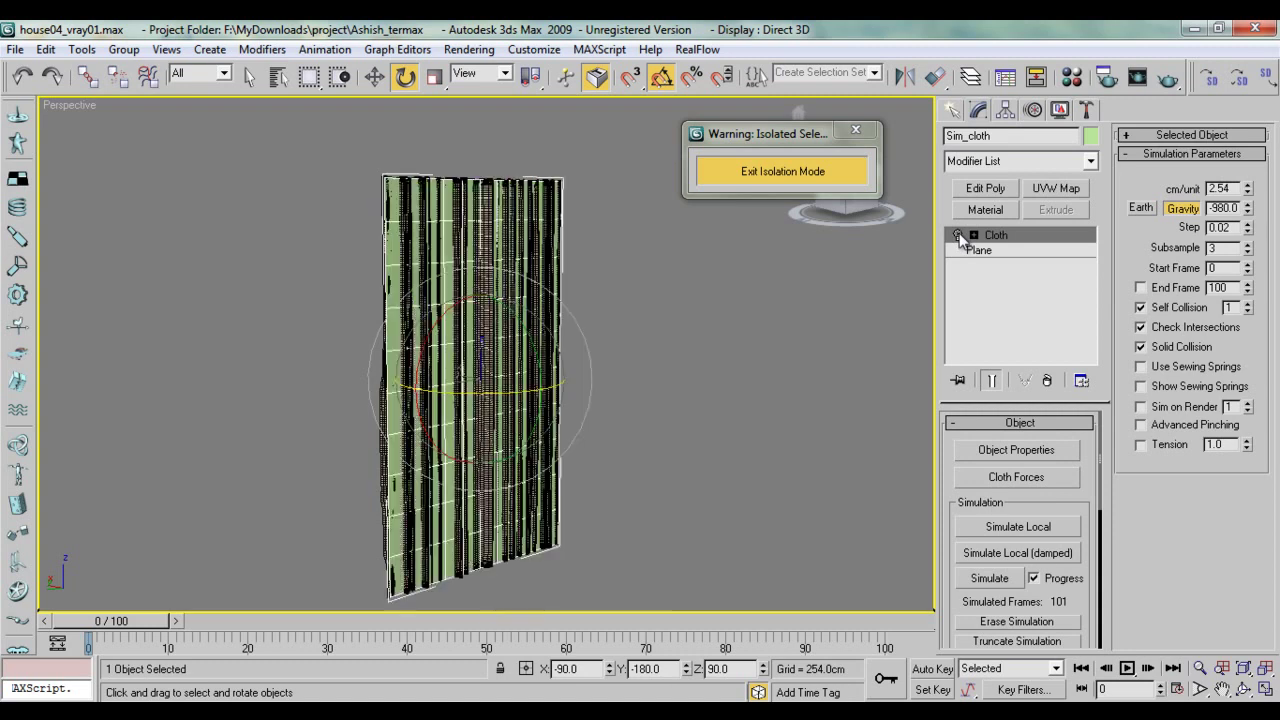
Step: Select the detailed curtain mesh named Cloth and apply a Skin Wrap modifier to it
{"action": "left_click", "coordinate": [951, 110]}
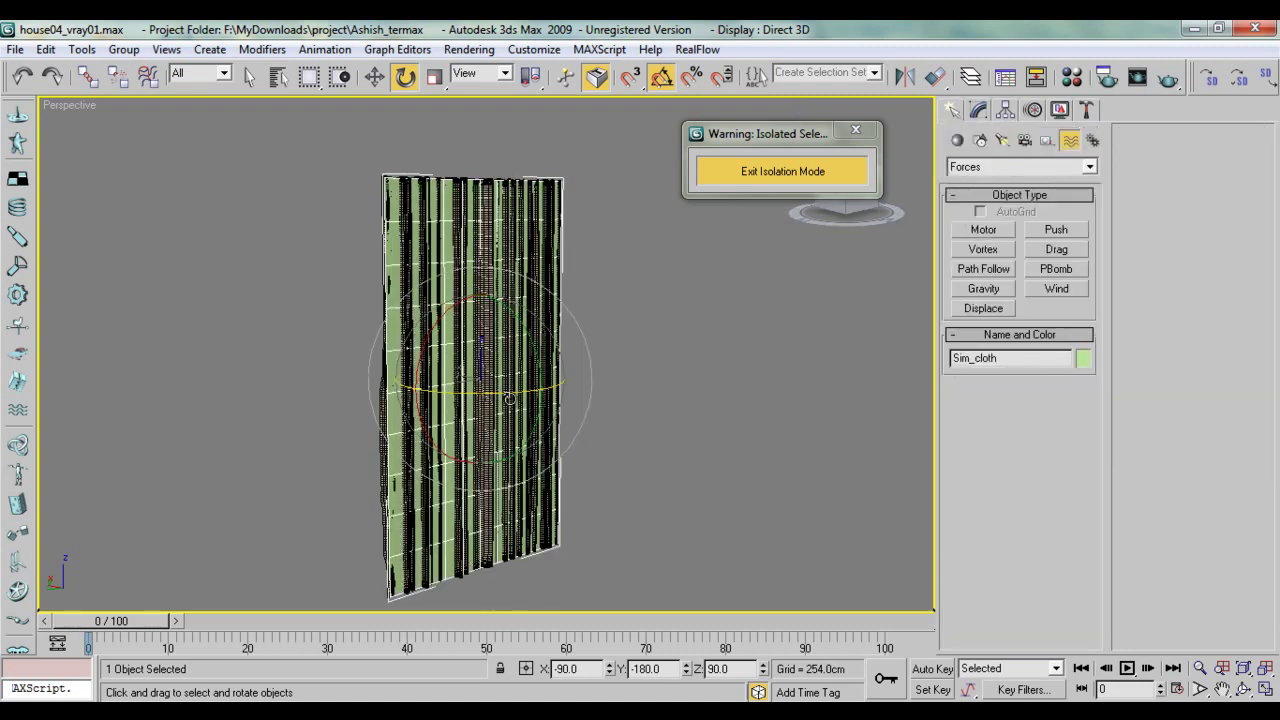
{"action": "scroll", "coordinate": [599, 392], "scroll_direction": "up", "scroll_amount": 3}
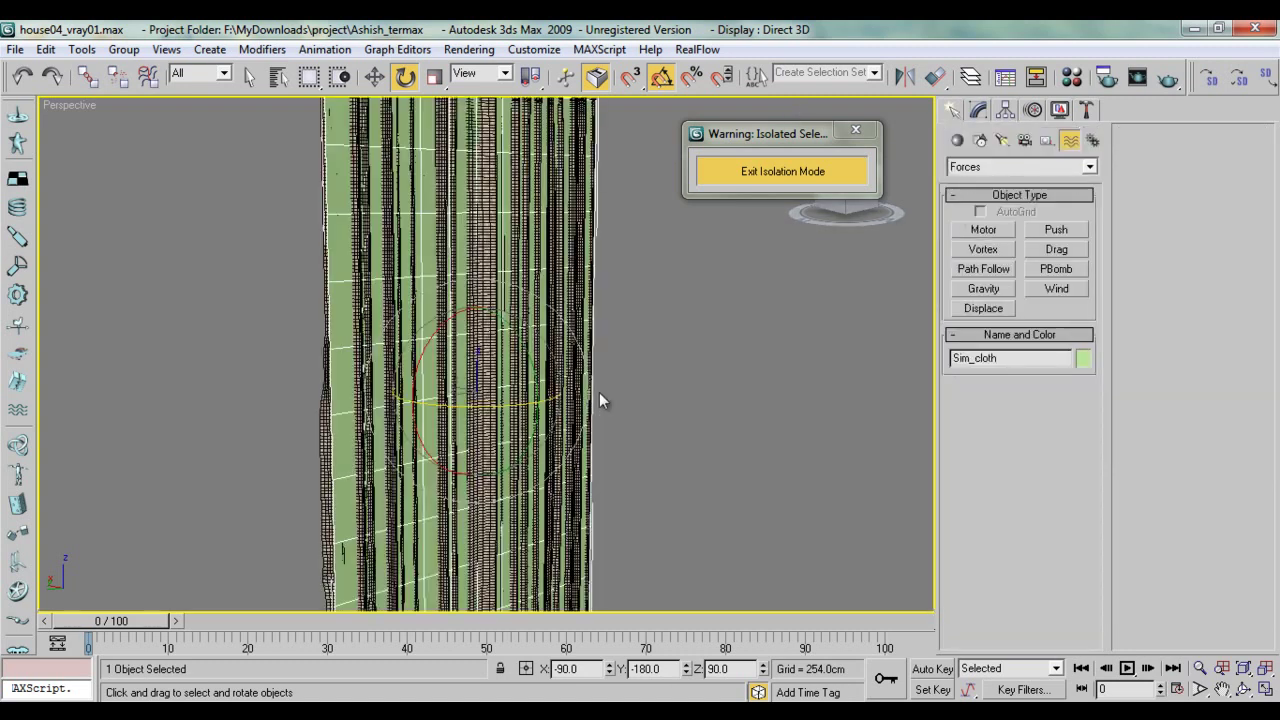
{"action": "left_click", "coordinate": [482, 327]}
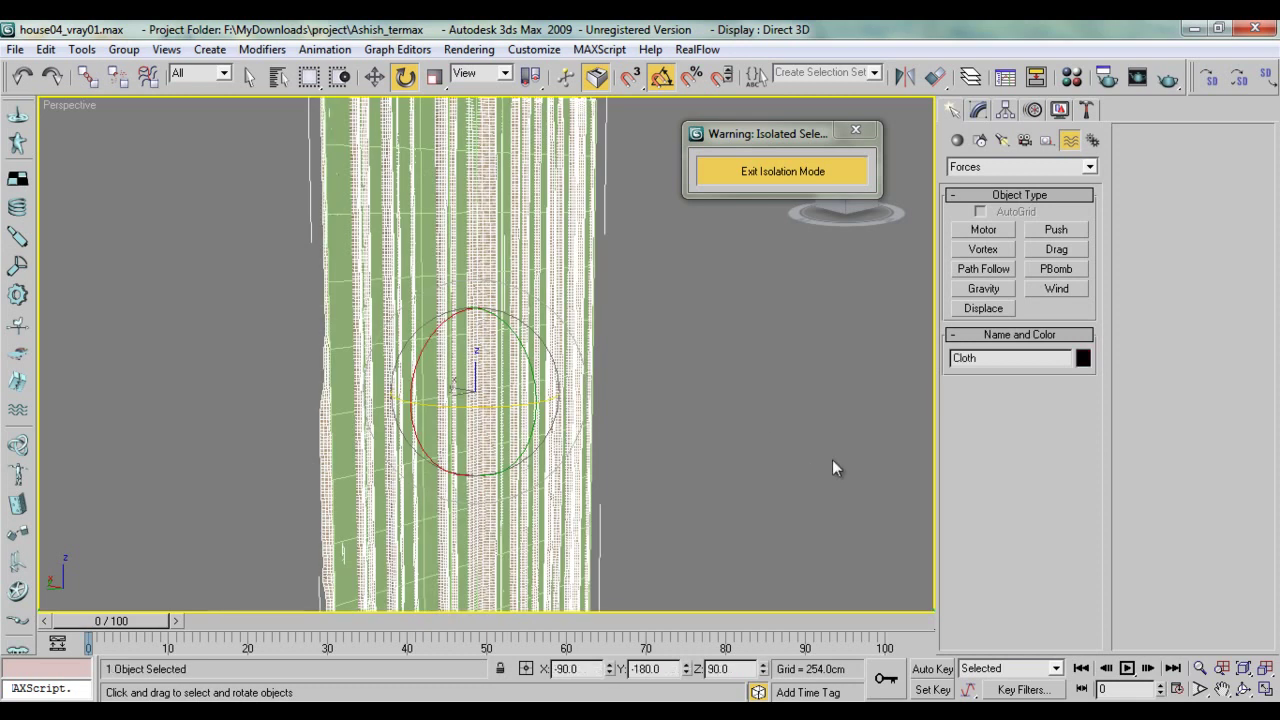
{"action": "left_click", "coordinate": [982, 112]}
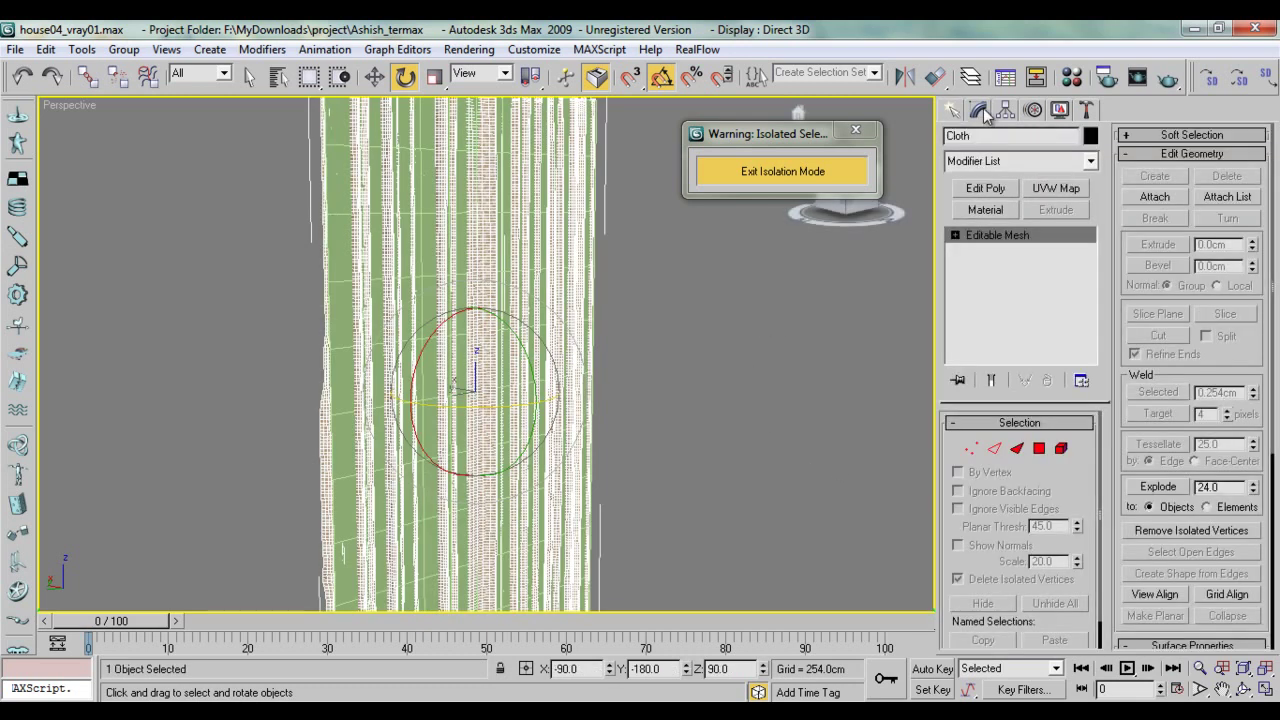
{"action": "left_click", "coordinate": [1001, 163]}
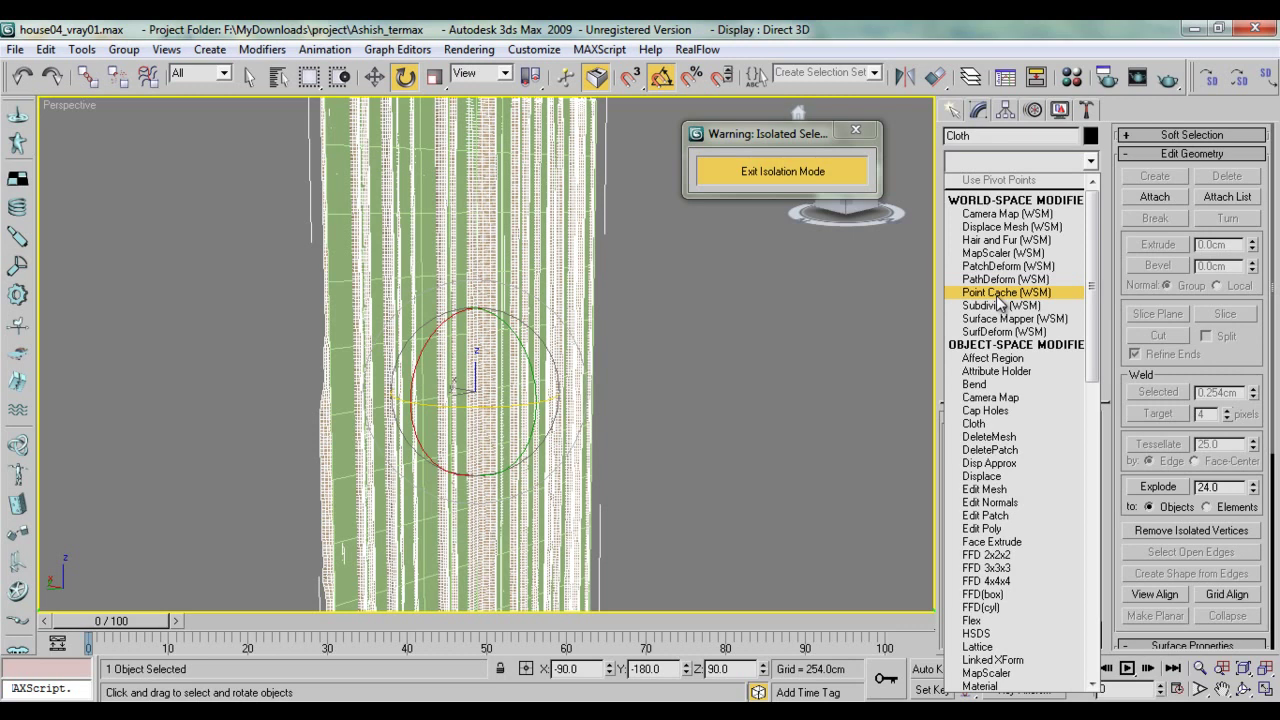
{"action": "scroll", "coordinate": [998, 303], "scroll_direction": "down", "scroll_amount": 3}
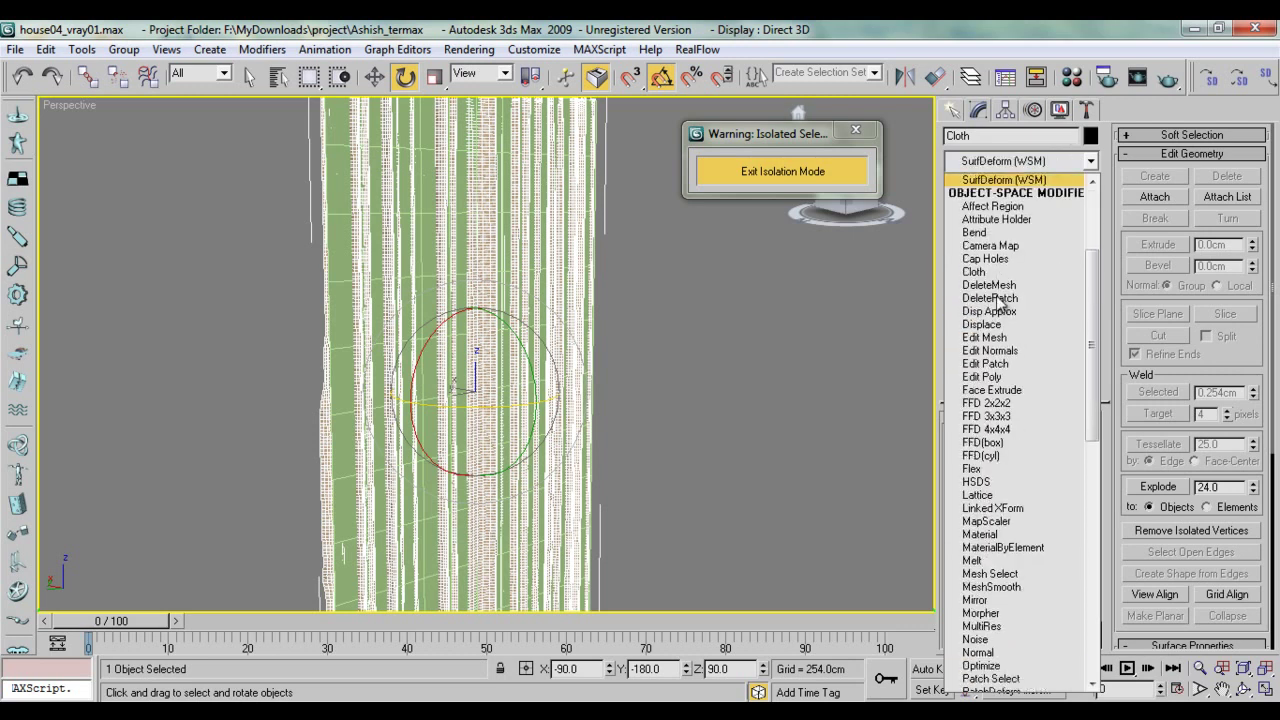
{"action": "scroll", "coordinate": [998, 303], "scroll_direction": "down", "scroll_amount": 10}
{"action": "scroll", "coordinate": [998, 303], "scroll_direction": "down", "scroll_amount": 5}
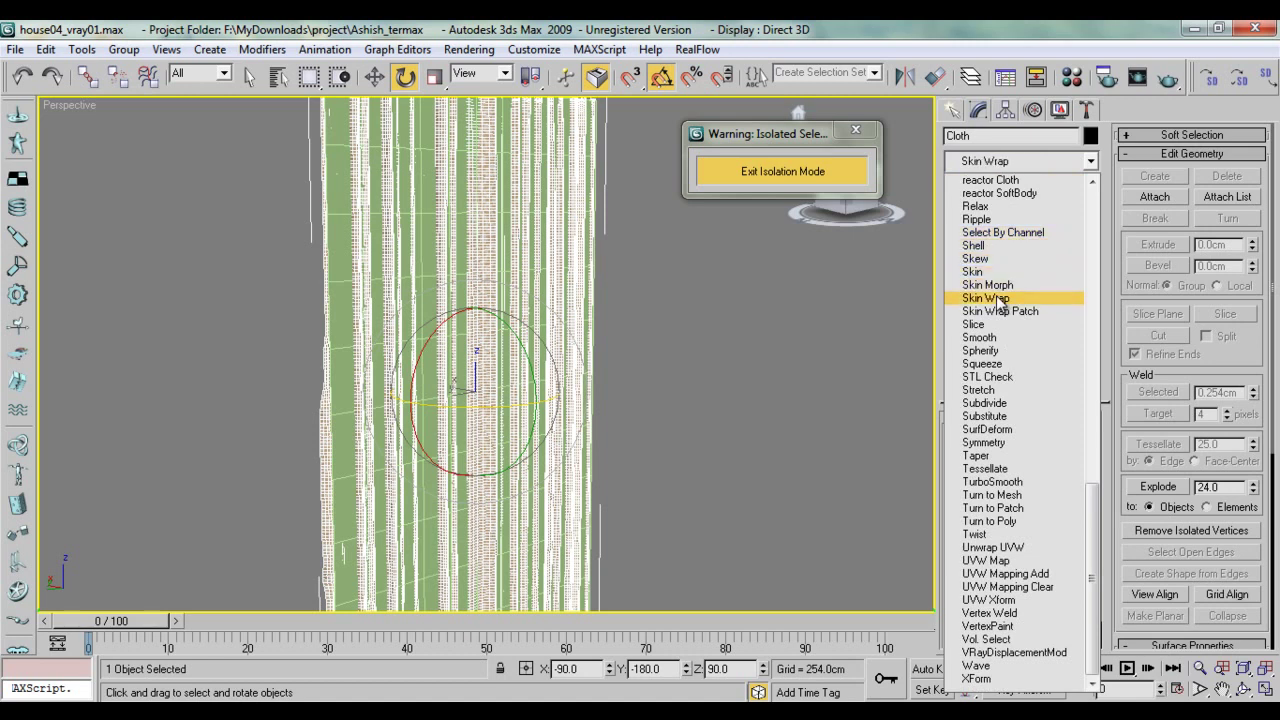
{"action": "left_click", "coordinate": [998, 298]}
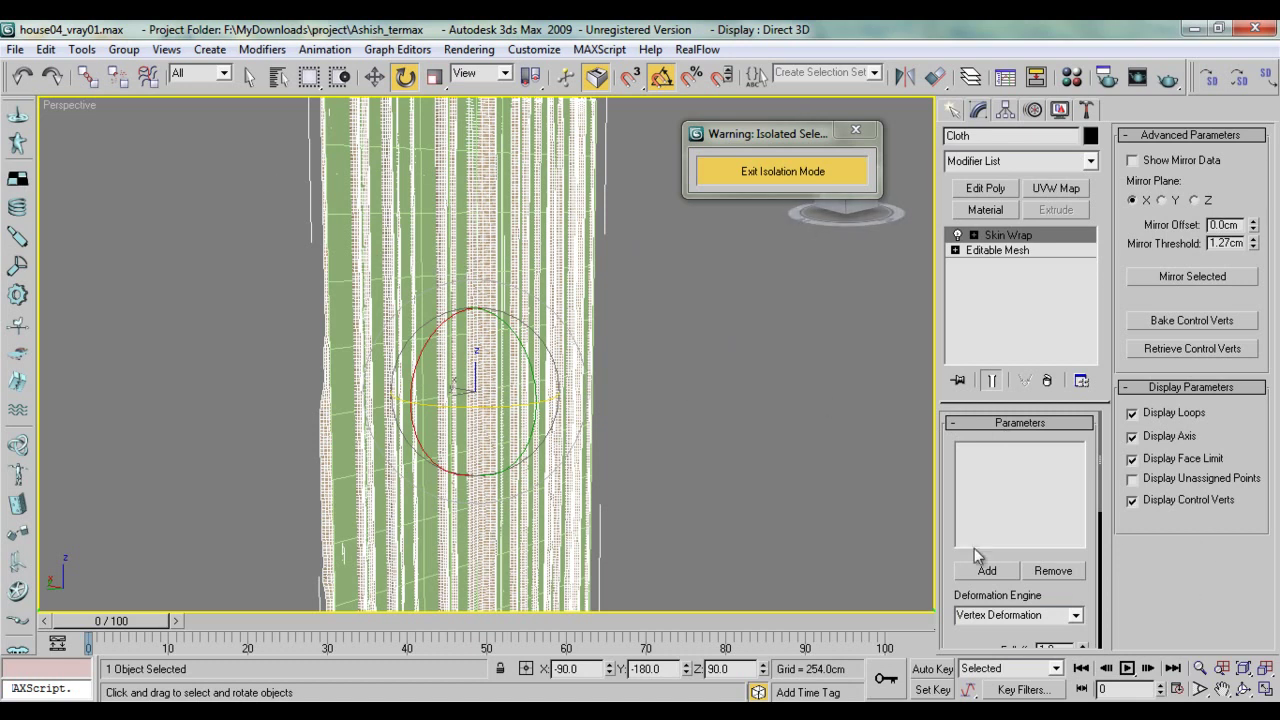
Step: Add Sim_cloth as the control object in Cloth's Skin Wrap modifier and end picking
{"action": "left_click_drag", "start_coordinate": [951, 490], "coordinate": [951, 459]}
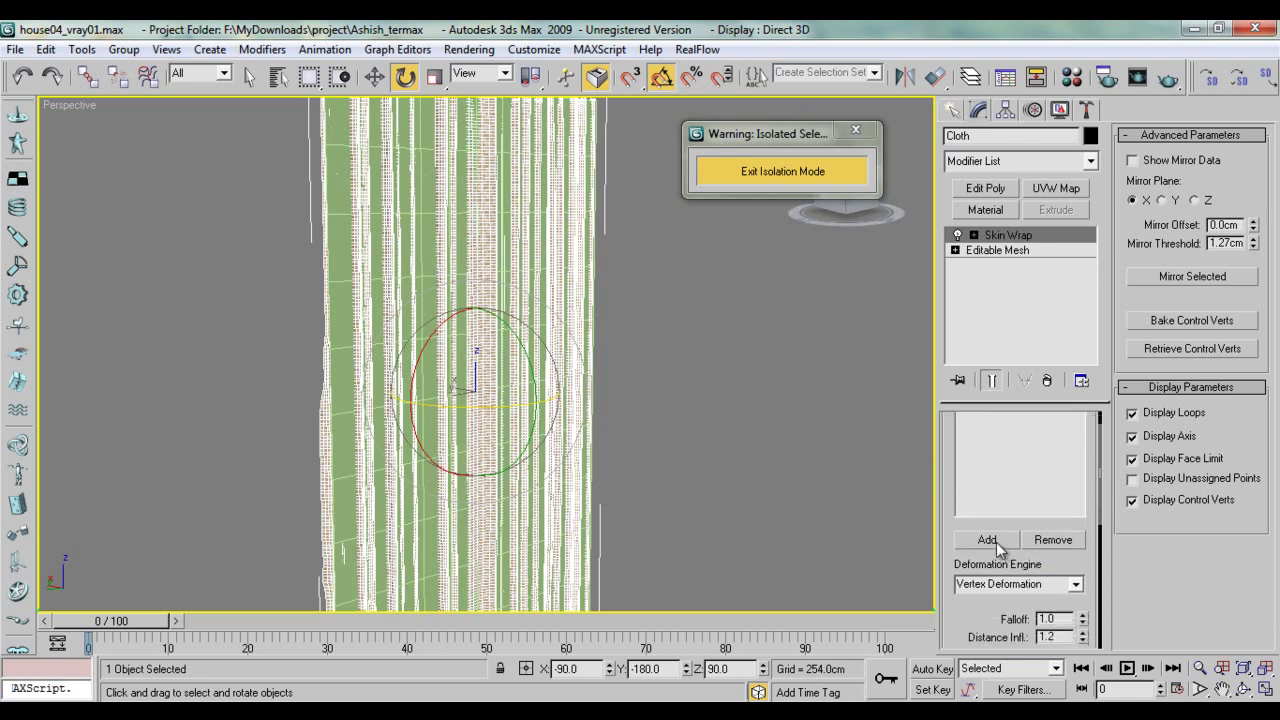
{"action": "left_click", "coordinate": [990, 541]}
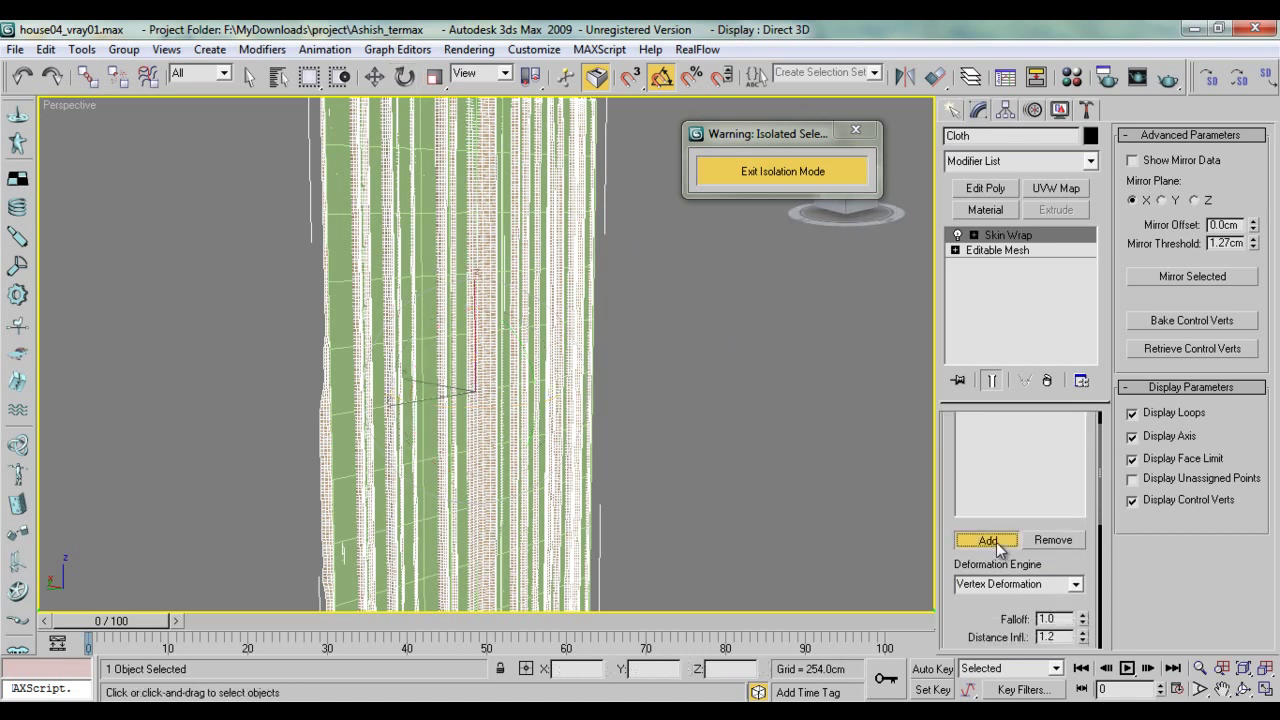
{"action": "left_click", "coordinate": [430, 276]}
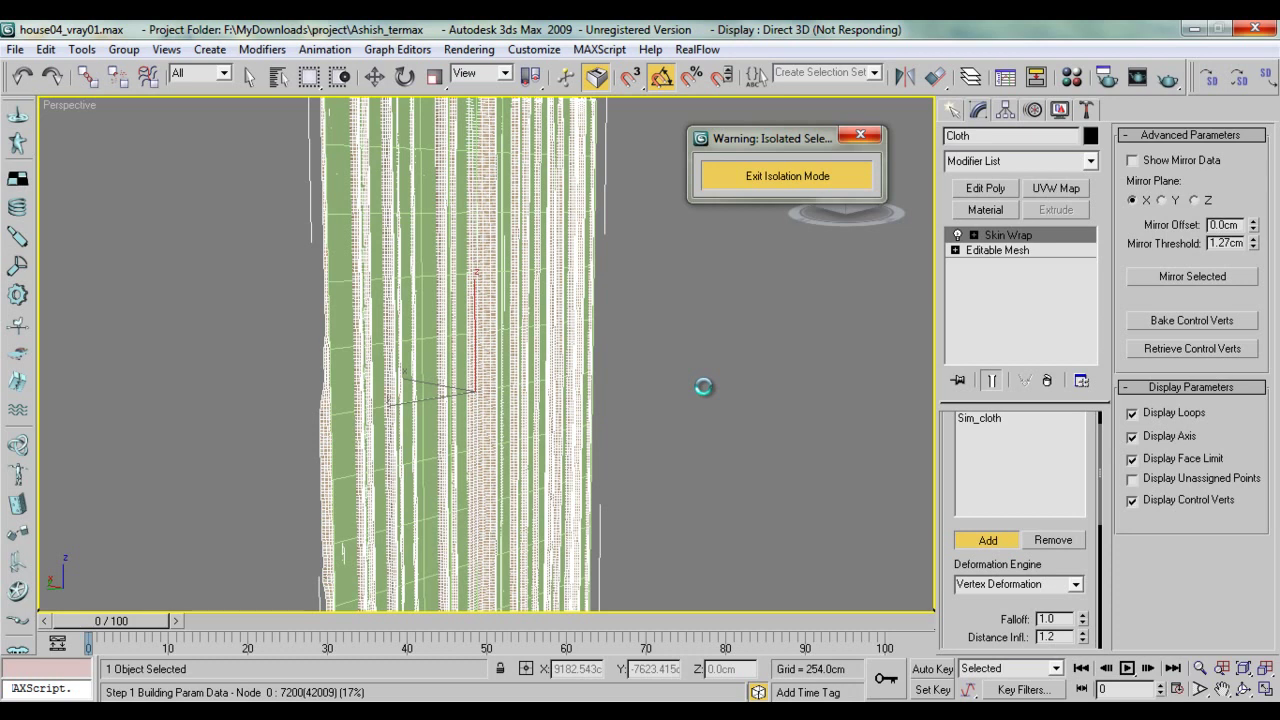
{"action": "key", "text": "e"}
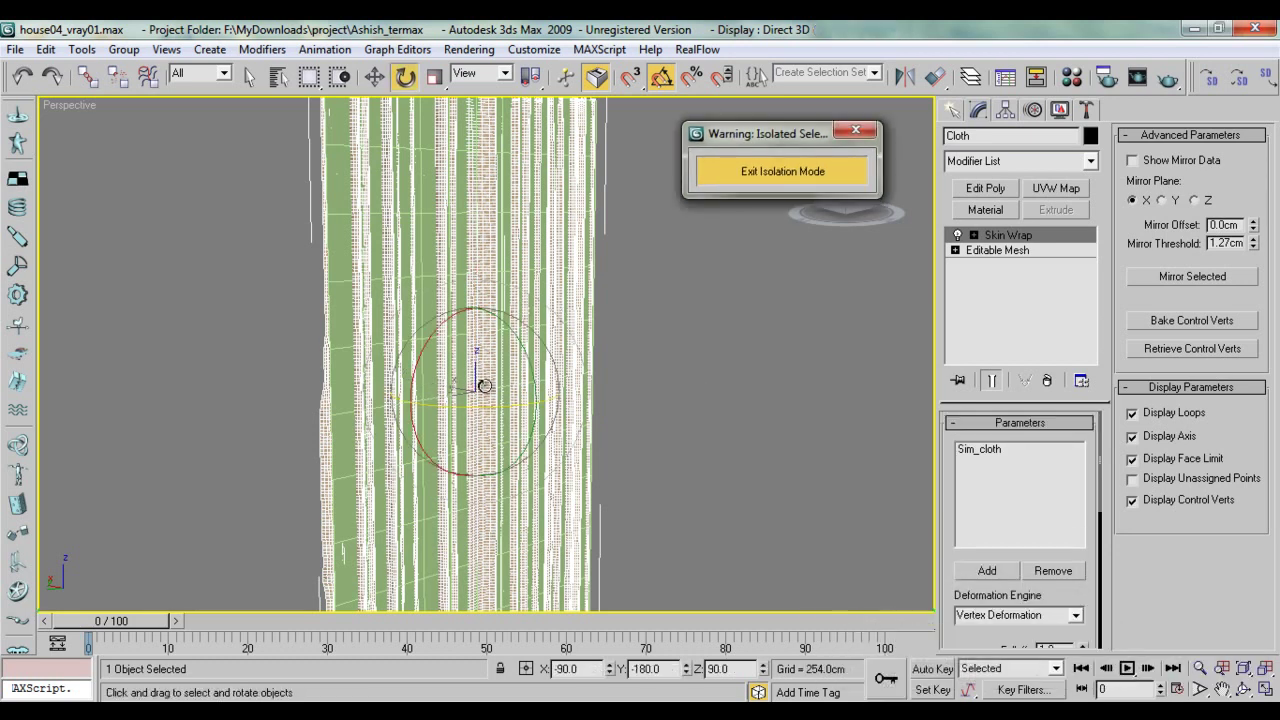
{"action": "right_click", "coordinate": [491, 389]}
{"action": "left_click", "coordinate": [525, 407]}
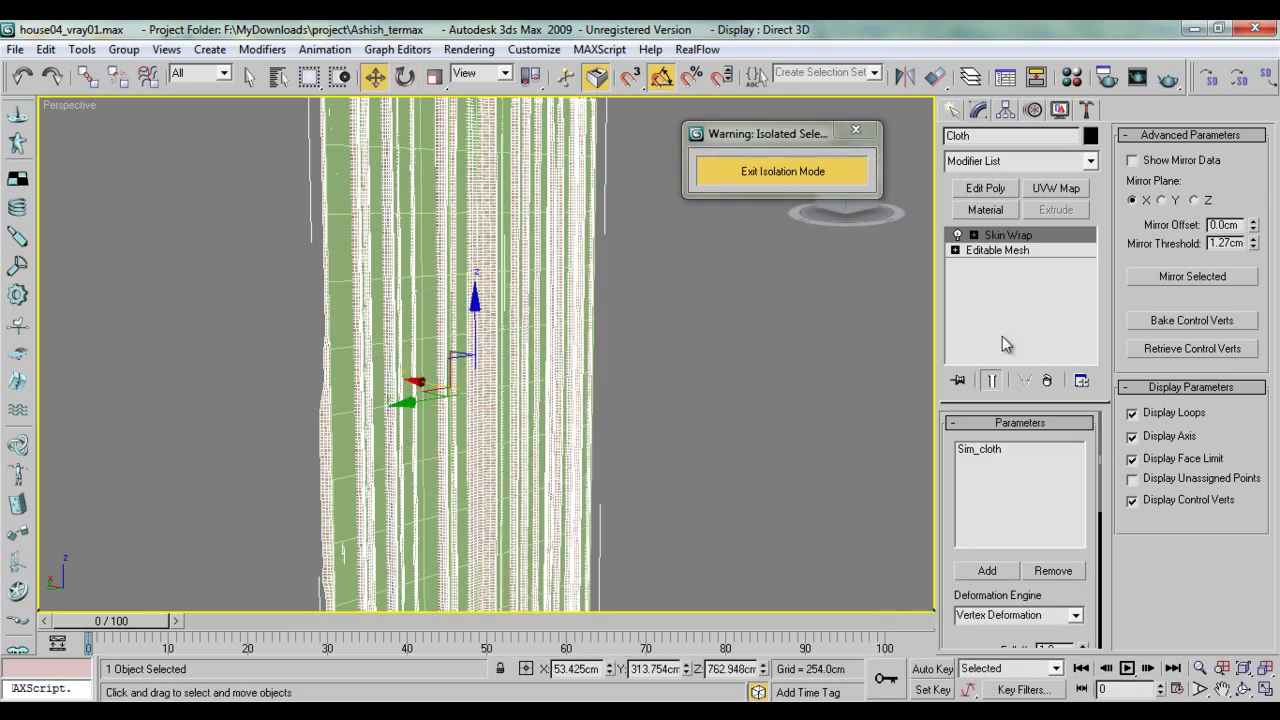
Step: Select Sim_cloth, show its modifier stack, and save the scene as the incremented copy house04_vray02.max
{"action": "left_click", "coordinate": [953, 111]}
{"action": "left_click", "coordinate": [730, 392]}
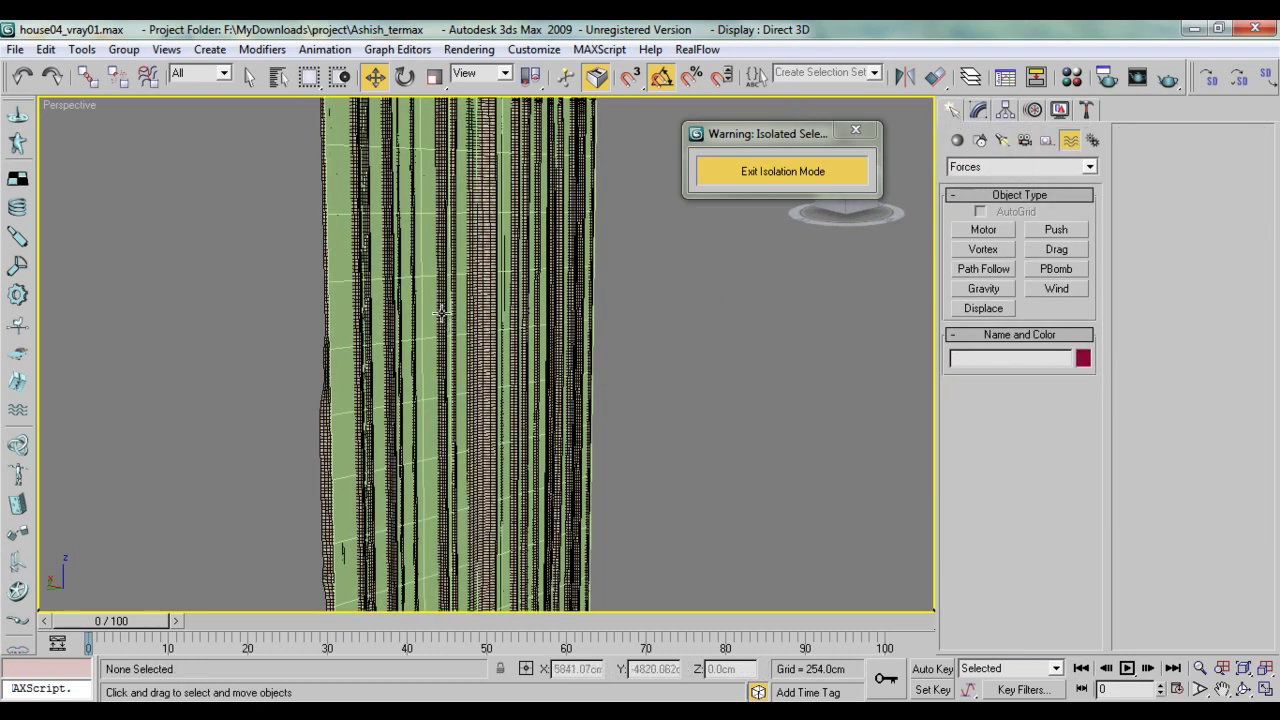
{"action": "left_click", "coordinate": [422, 286]}
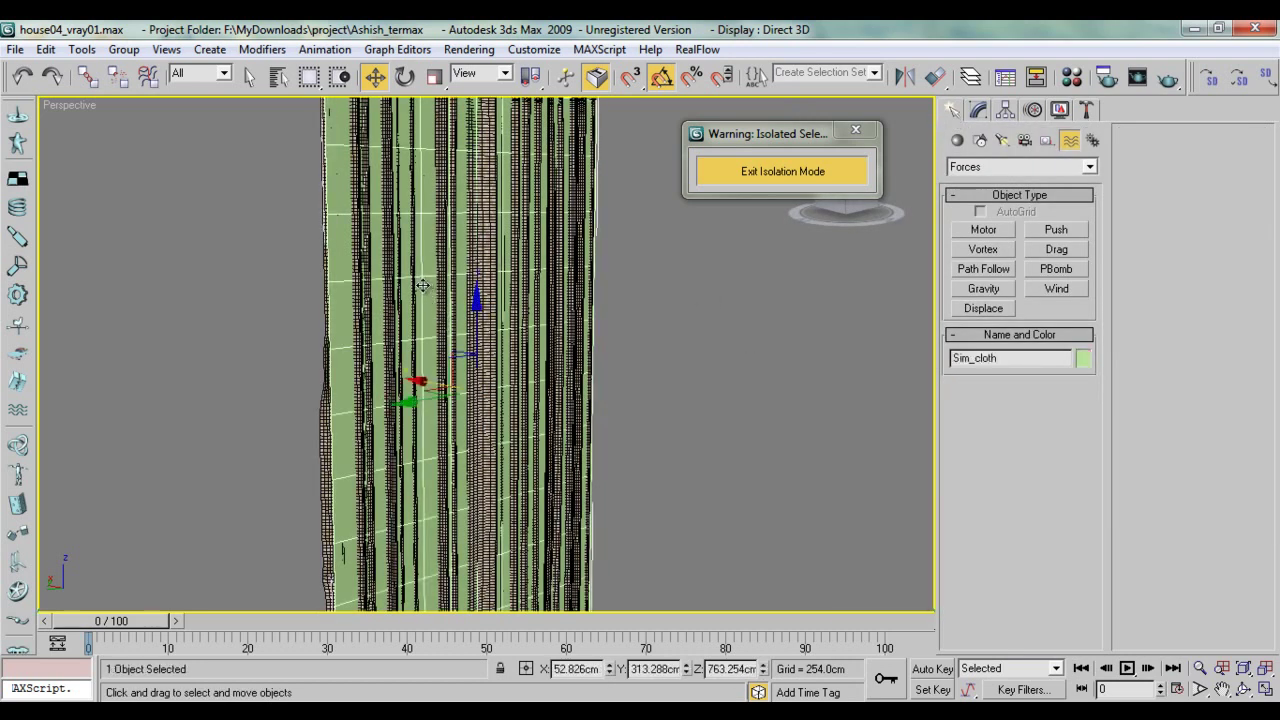
{"action": "left_click", "coordinate": [982, 111]}
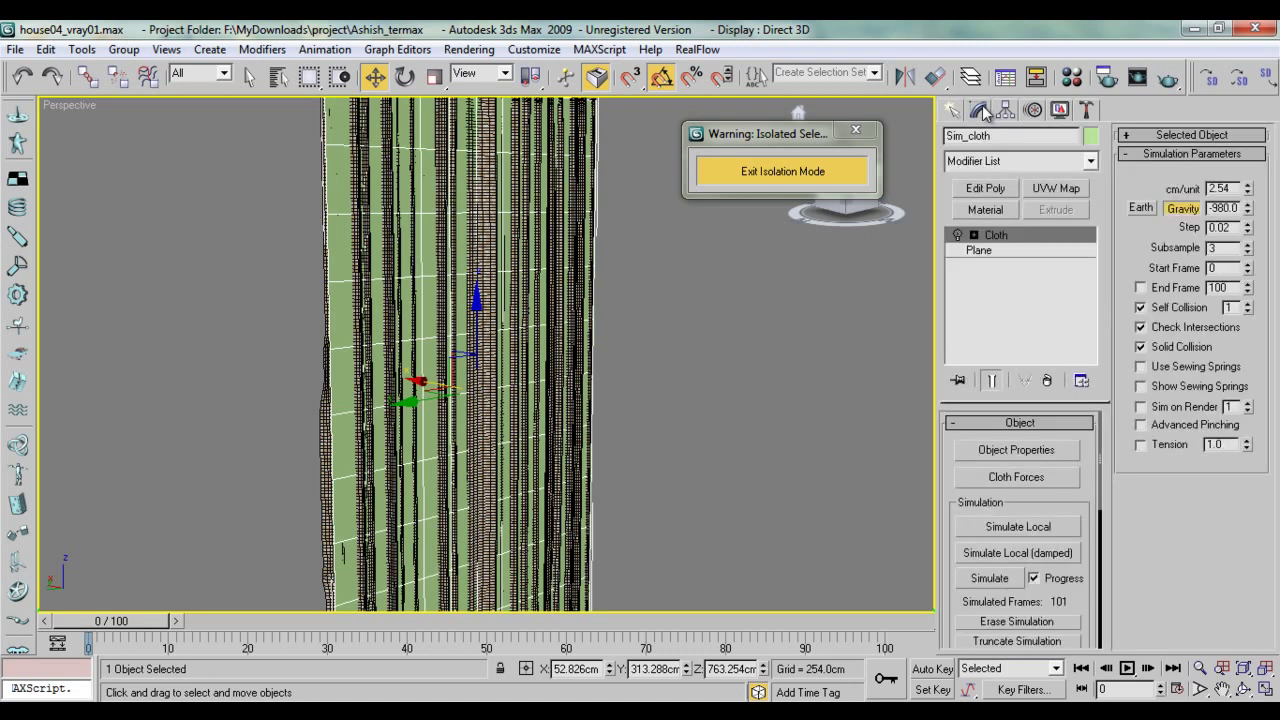
{"action": "left_click", "coordinate": [15, 49]}
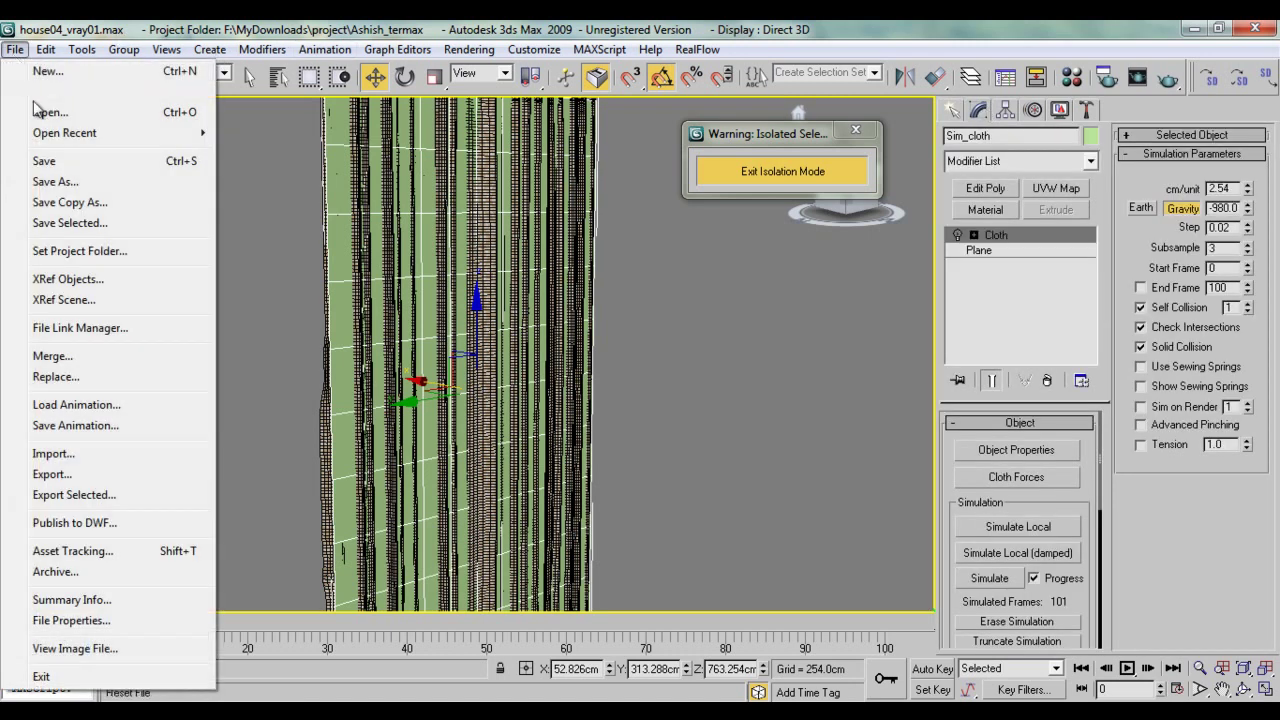
{"action": "left_click", "coordinate": [71, 182]}
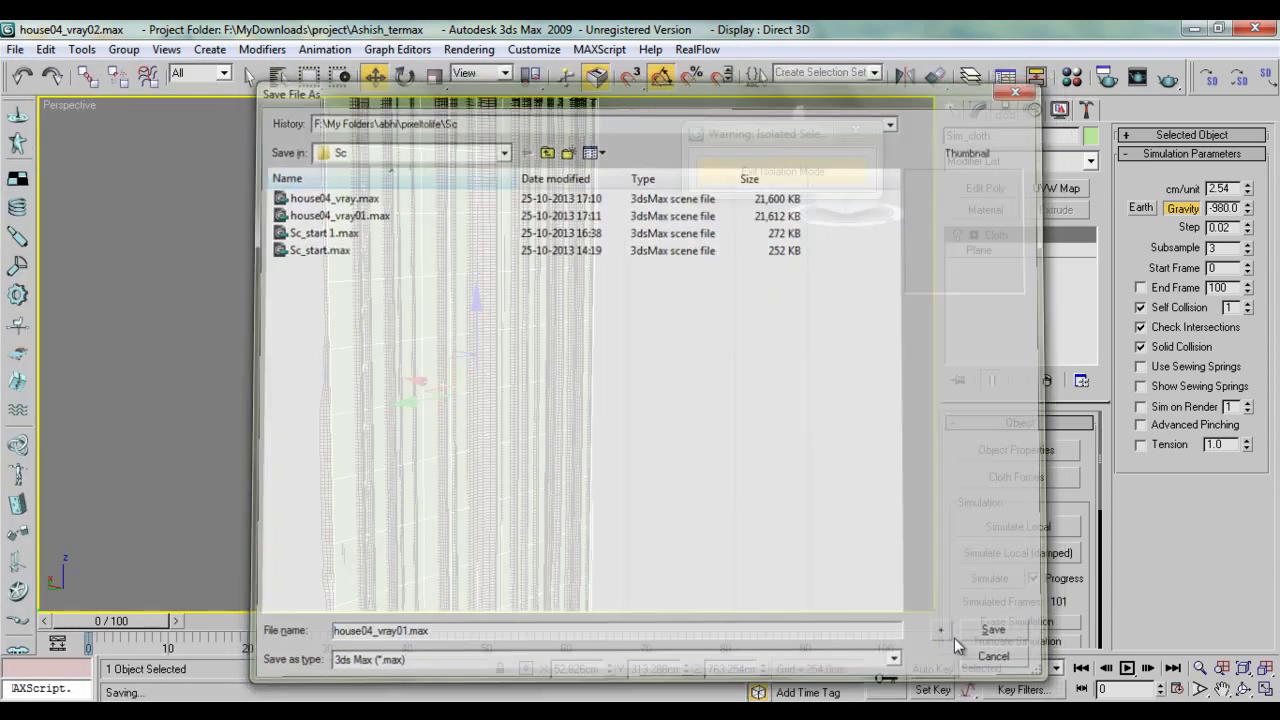
{"action": "left_click", "coordinate": [946, 634]}
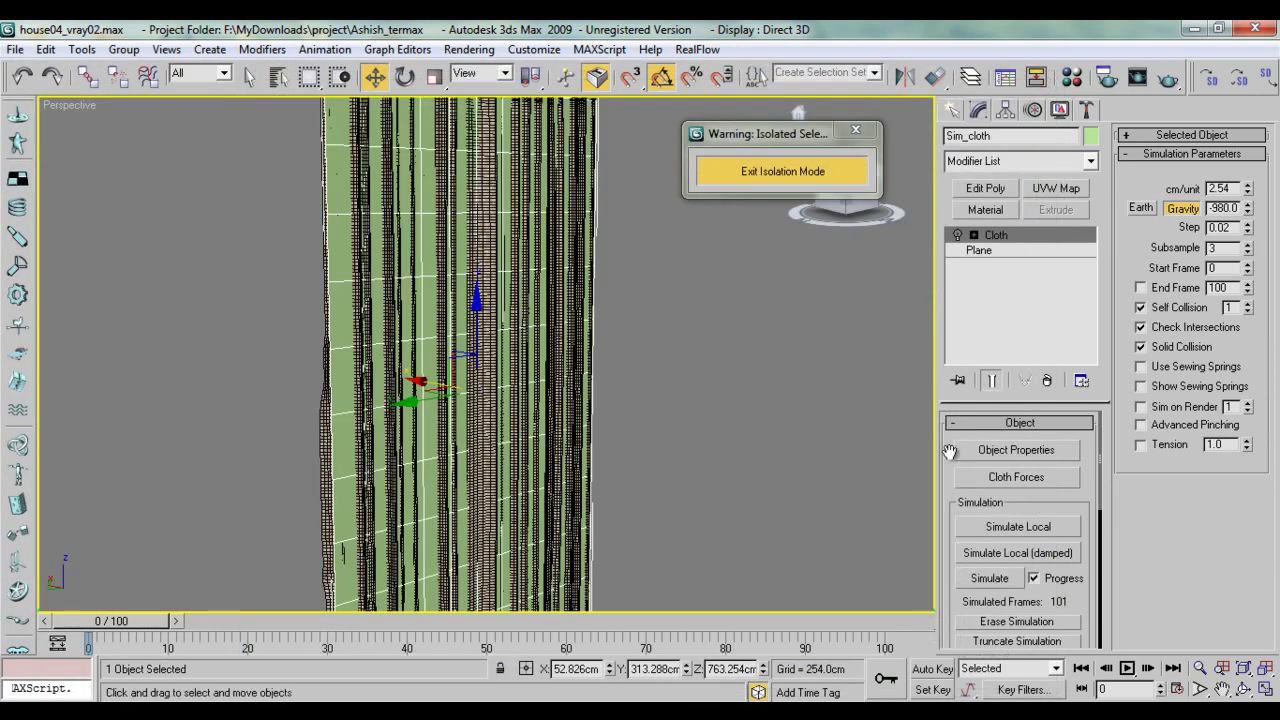
Step: Re-enable the Cloth modifier on Sim_cloth and hide the Sim_cloth plane
{"action": "left_click", "coordinate": [958, 238]}
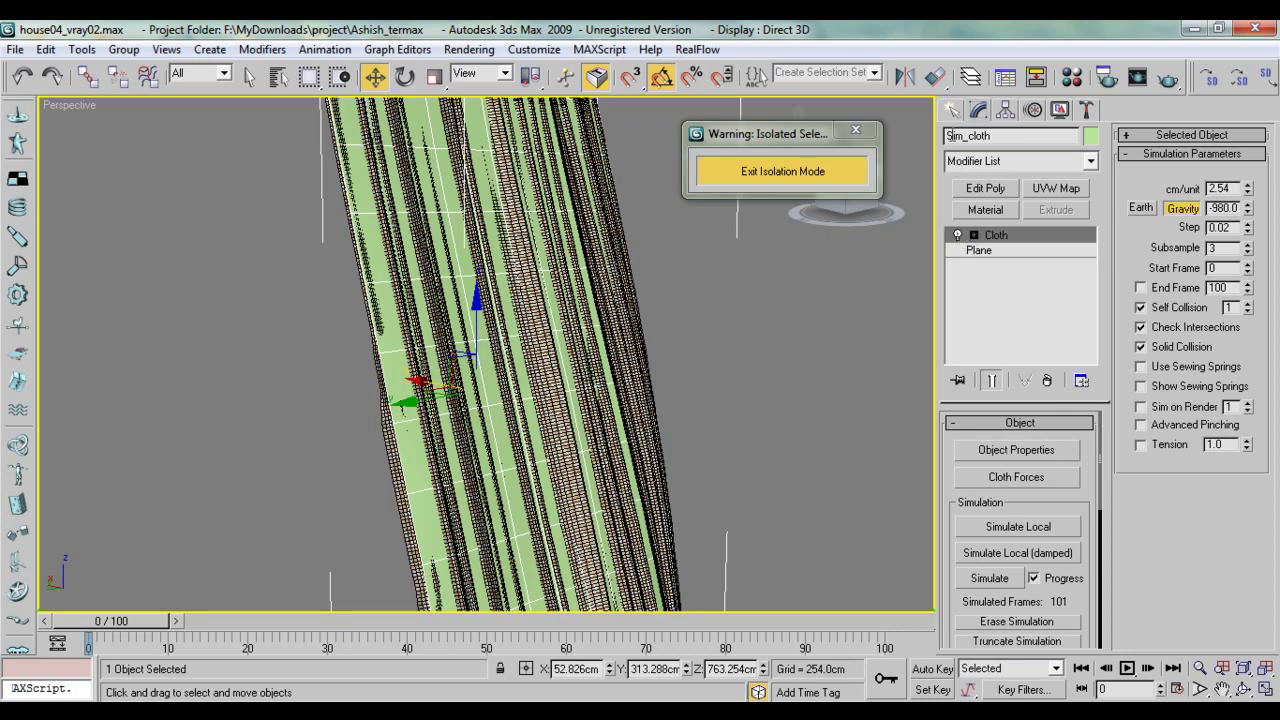
{"action": "left_click", "coordinate": [953, 110]}
{"action": "left_click", "coordinate": [751, 327]}
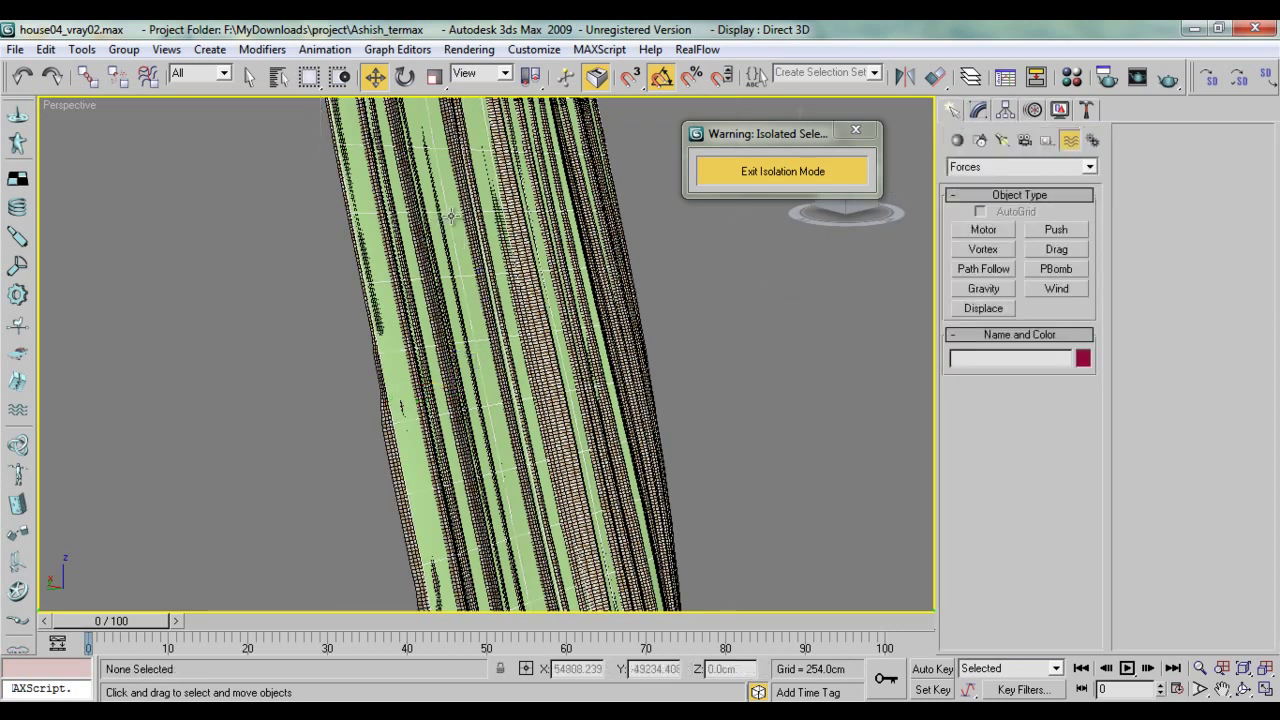
{"action": "left_click", "coordinate": [451, 215]}
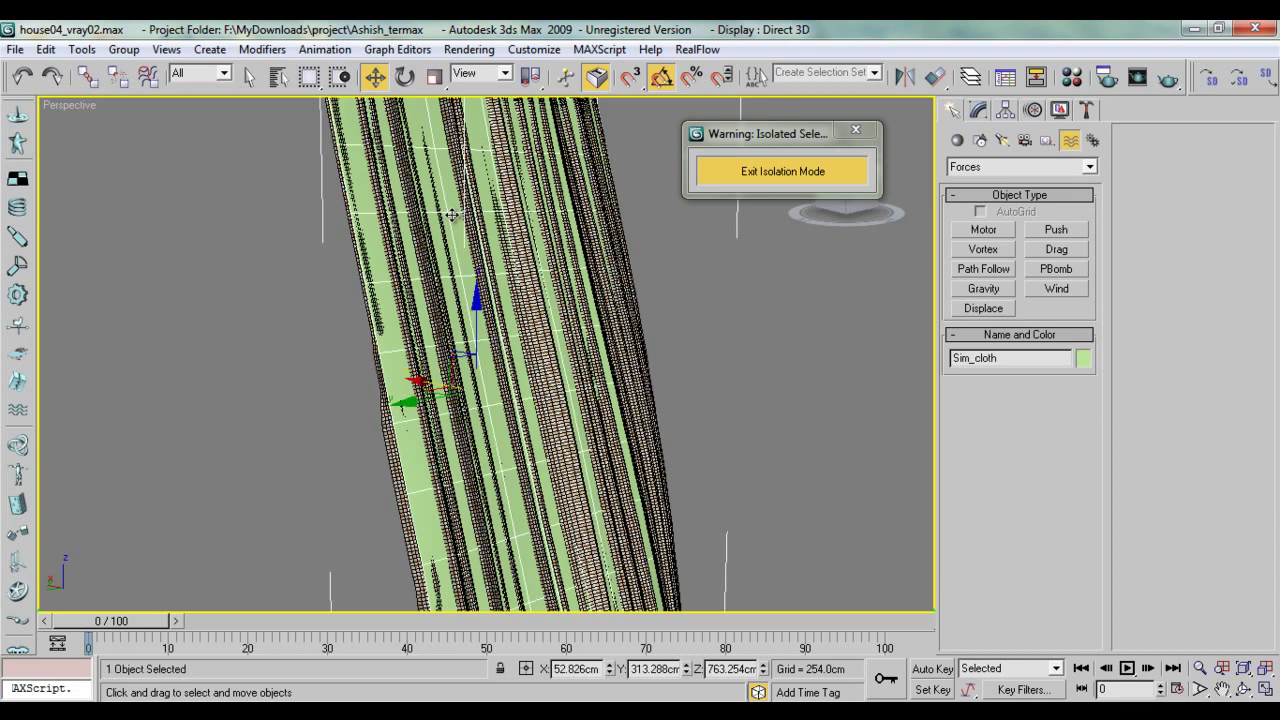
{"action": "right_click", "coordinate": [447, 212]}
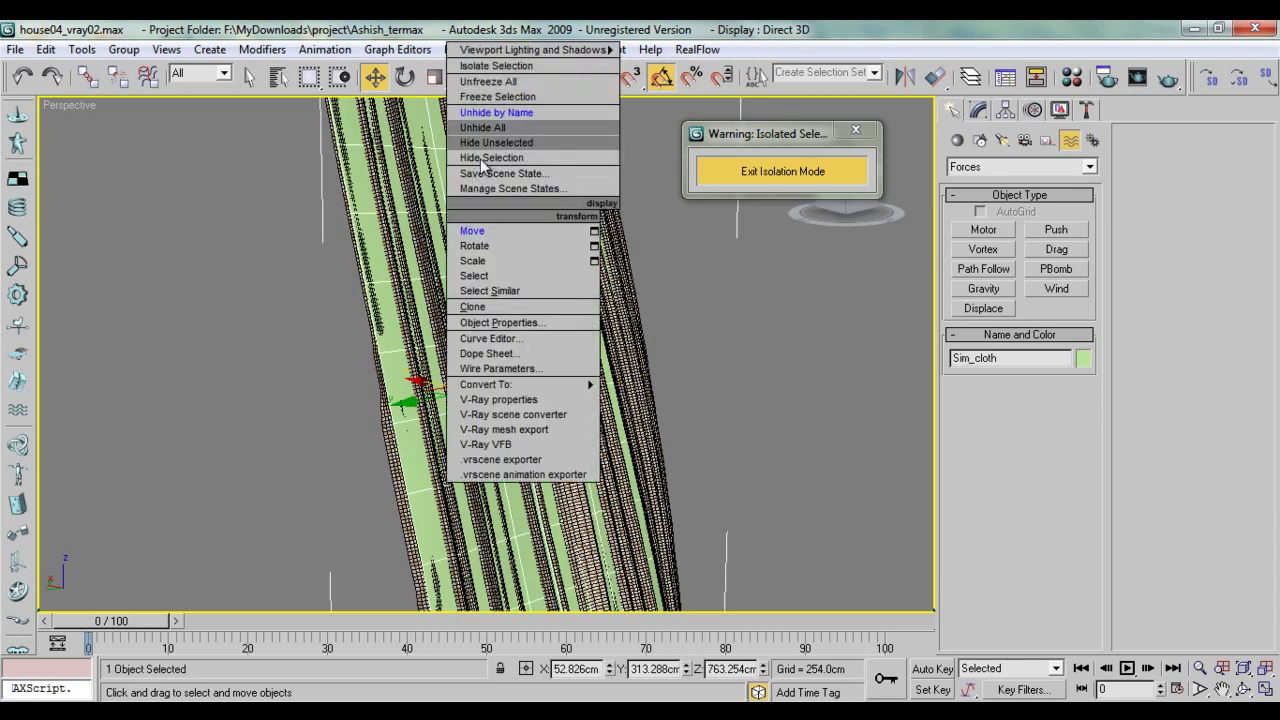
{"action": "left_click", "coordinate": [478, 158]}
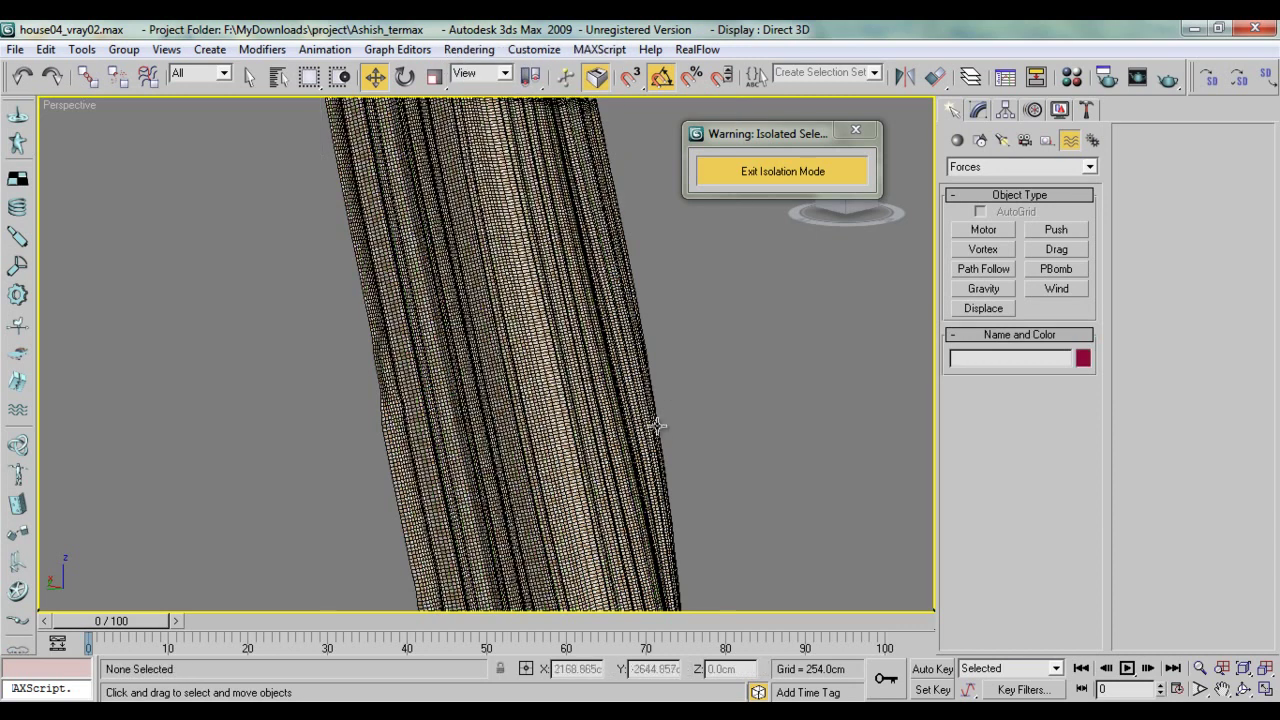
Step: Switch to the Camera01 view, scrub through the early frames to check the wrapped curtain's motion, and return to frame 0
{"action": "key", "text": "c"}
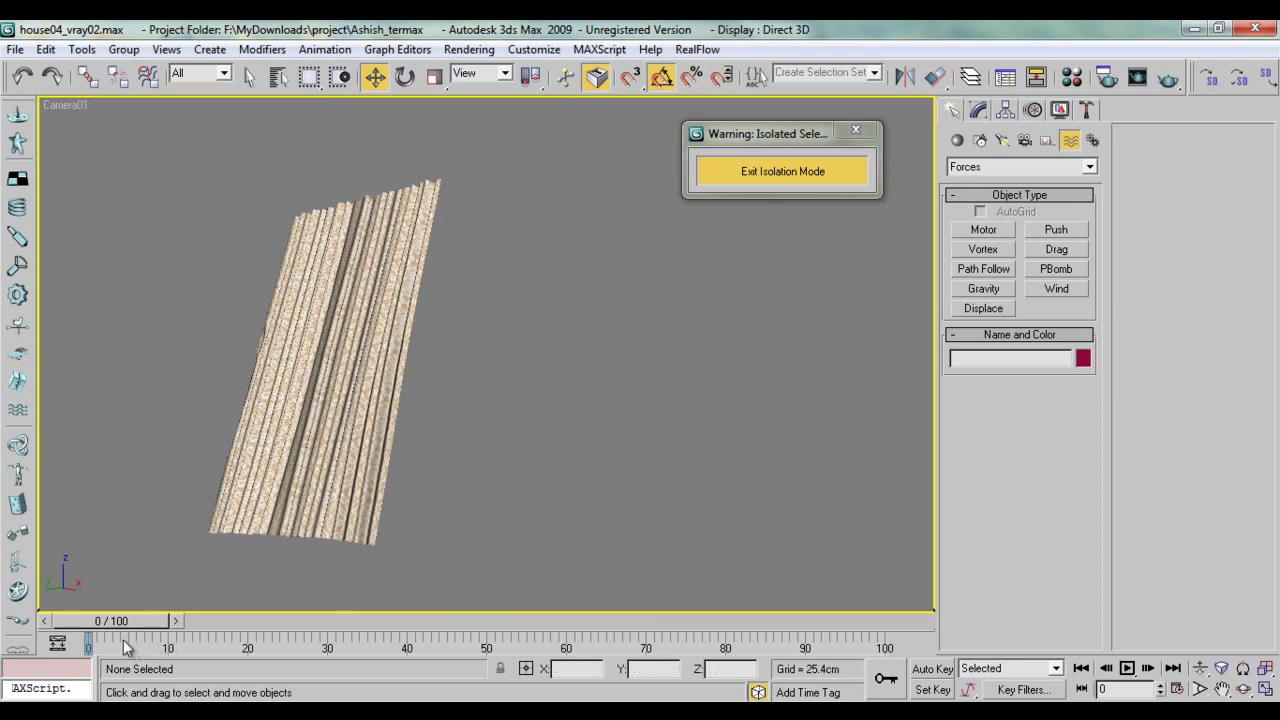
{"action": "left_click_drag", "start_coordinate": [123, 639], "coordinate": [305, 640]}
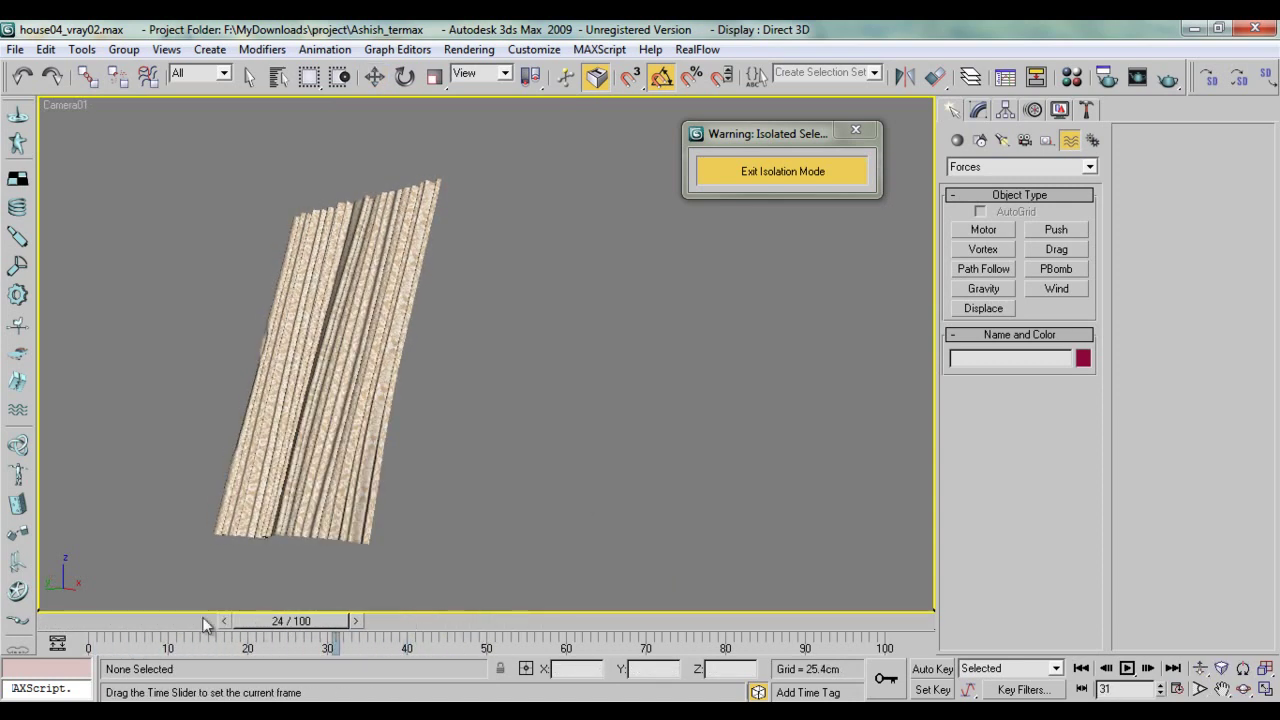
{"action": "left_click_drag", "start_coordinate": [205, 625], "coordinate": [100, 625]}
{"action": "key", "text": "w"}
Step: Exit isolation mode, play back the curtain animation within the full room scene, and return to frame 0
{"action": "left_click", "coordinate": [760, 169]}
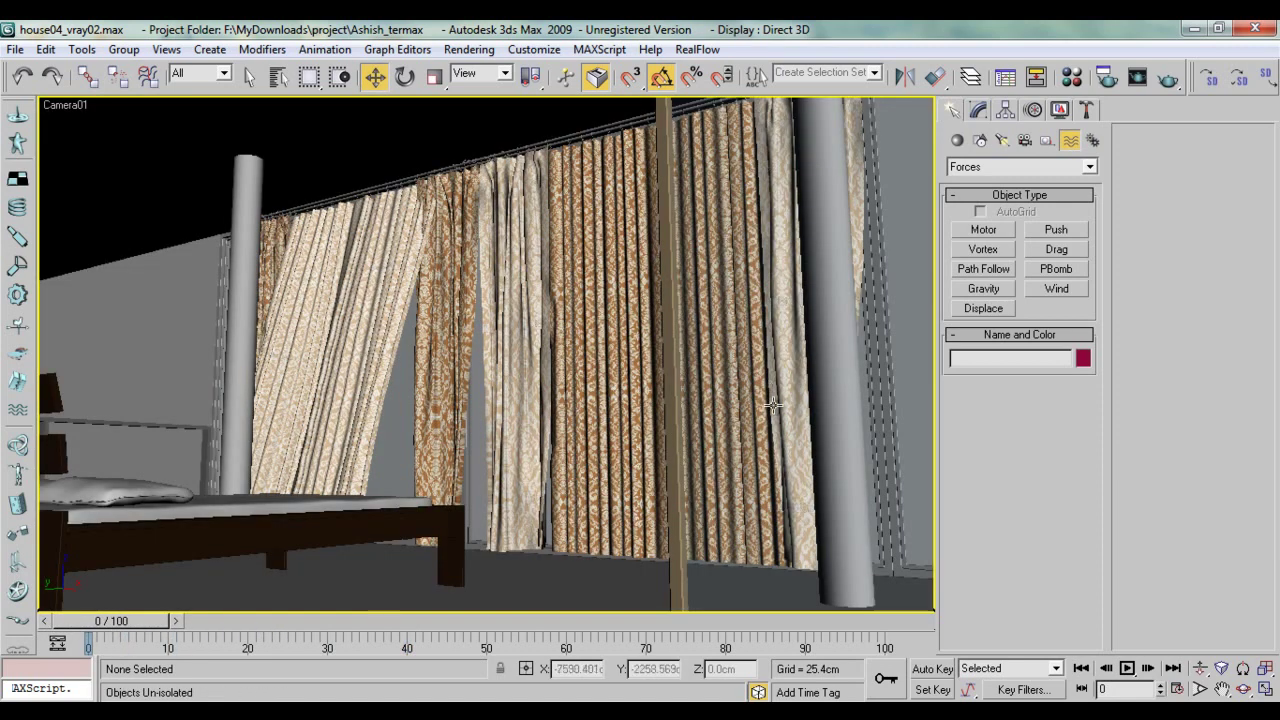
{"action": "left_click", "coordinate": [1124, 668]}
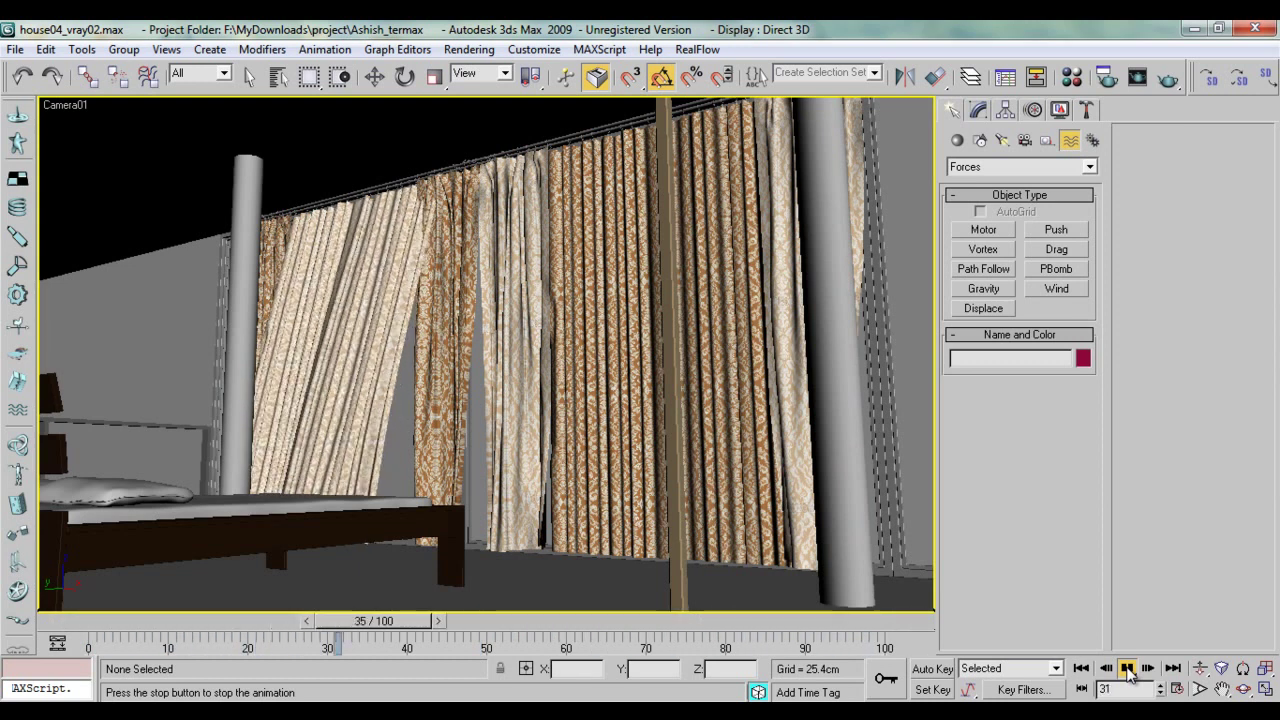
{"action": "left_click", "coordinate": [1128, 674]}
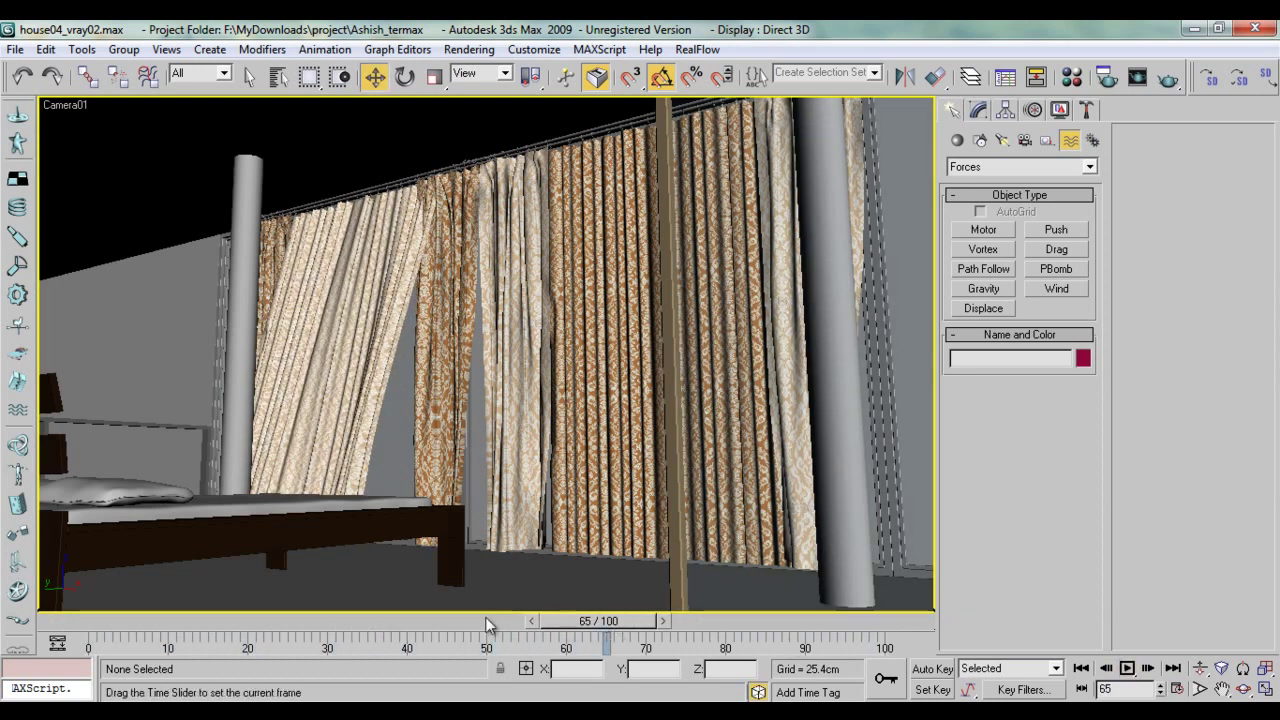
{"action": "left_click_drag", "start_coordinate": [598, 621], "coordinate": [60, 600]}
{"action": "key", "text": "w"}
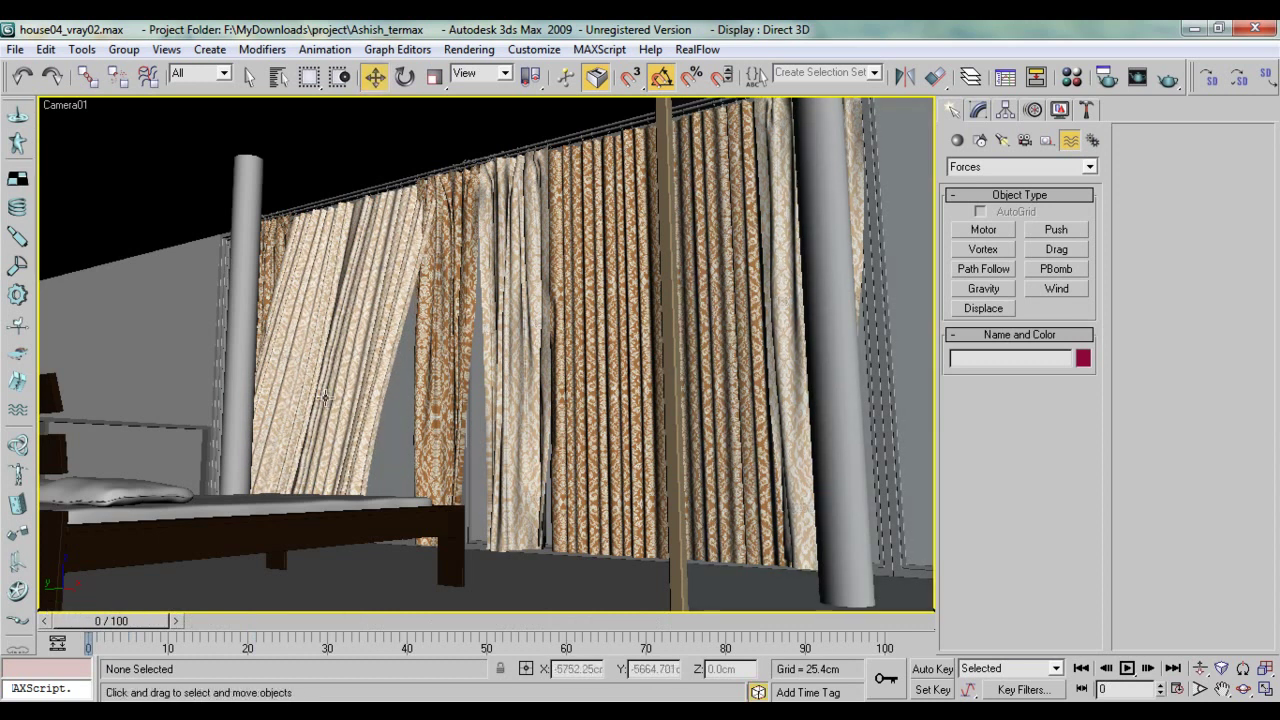
Step: Unhide Sim_cloth by name and select it in the Camera01 view
{"action": "left_click", "coordinate": [325, 397]}
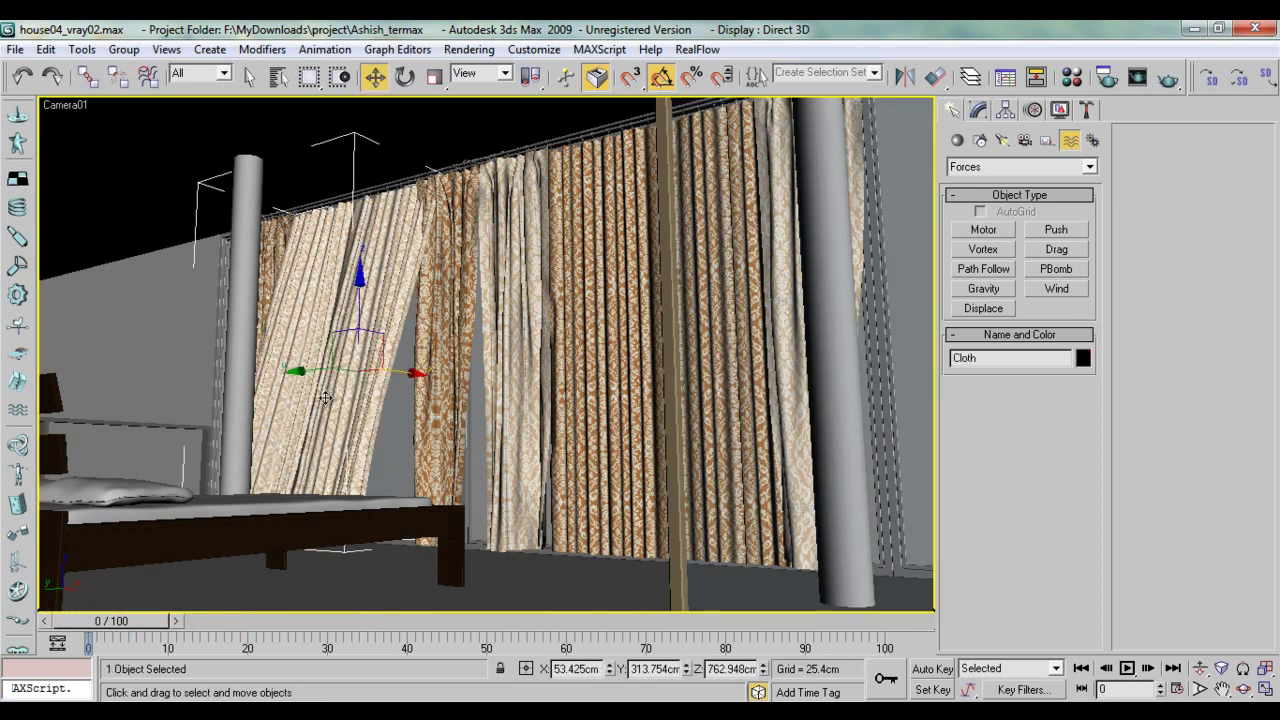
{"action": "right_click", "coordinate": [325, 397]}
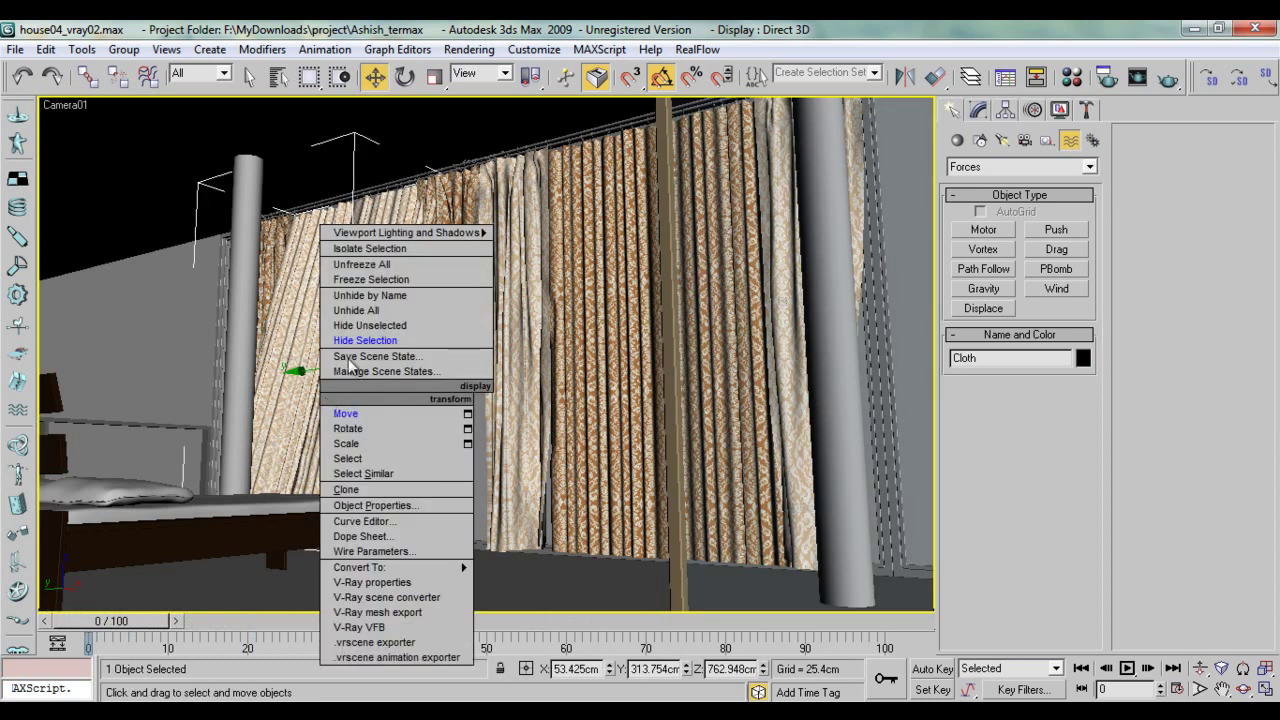
{"action": "left_click", "coordinate": [385, 295]}
{"action": "left_click", "coordinate": [507, 215]}
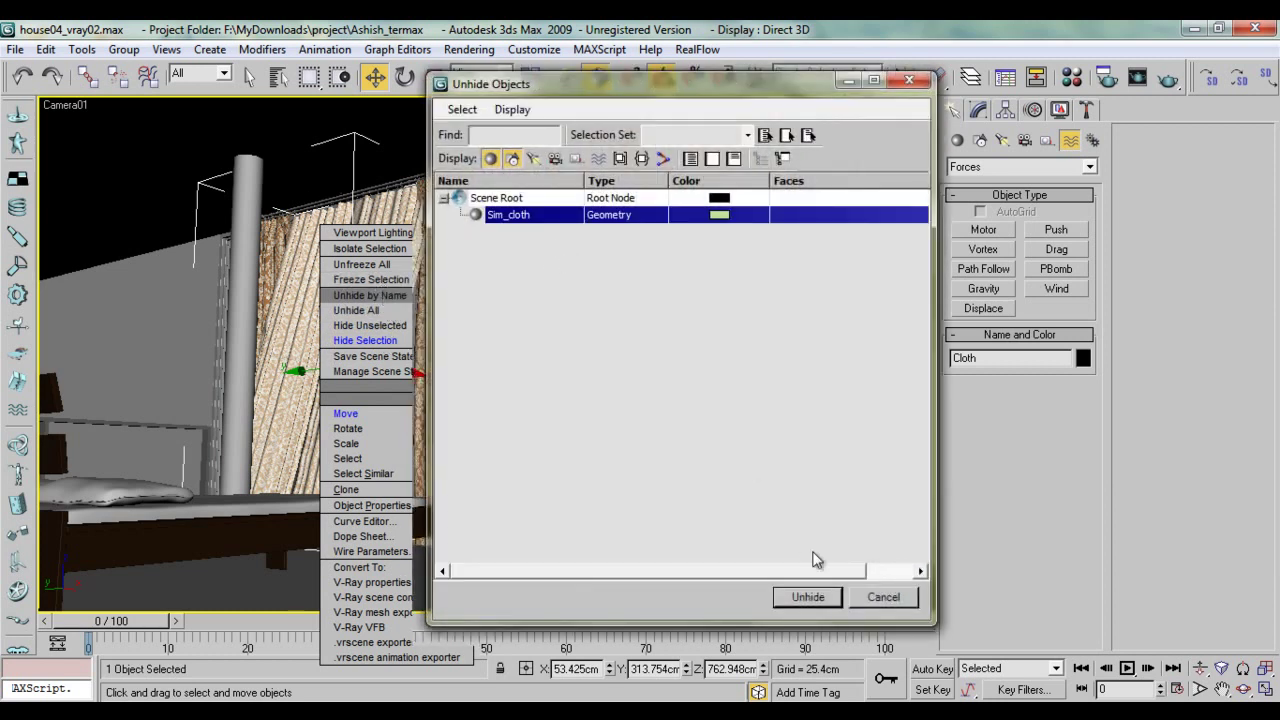
{"action": "left_click", "coordinate": [790, 596]}
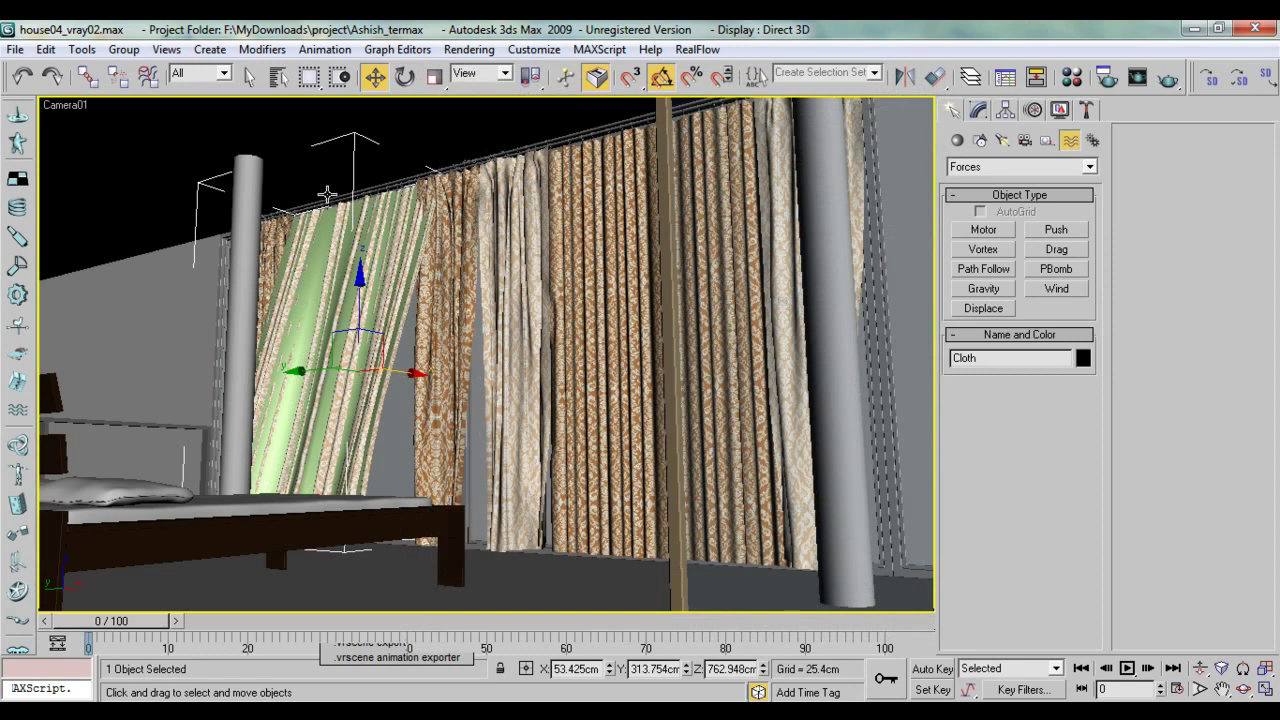
{"action": "left_click", "coordinate": [392, 445]}
{"action": "left_click", "coordinate": [304, 295]}
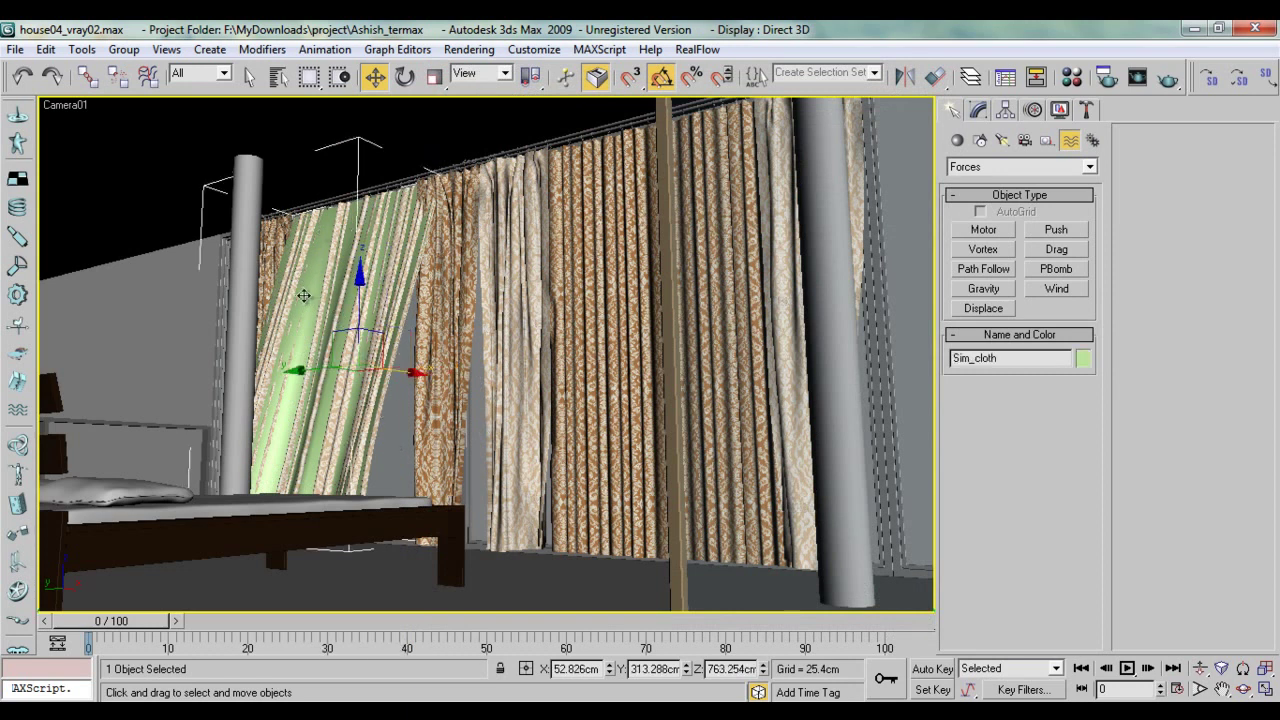
Step: Add a Point Cache modifier above the Cloth modifier on Sim_cloth
{"action": "left_click", "coordinate": [980, 110]}
{"action": "left_click", "coordinate": [1015, 161]}
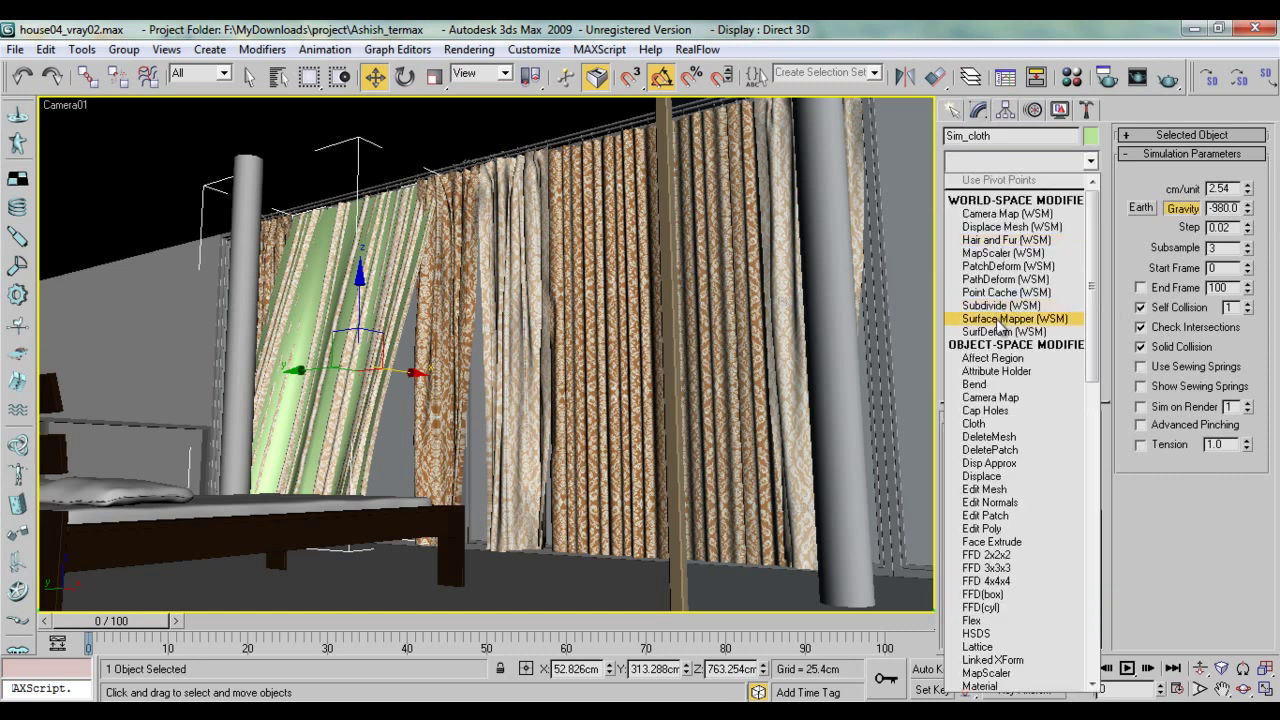
{"action": "scroll", "coordinate": [997, 325], "scroll_direction": "down", "scroll_amount": 15}
{"action": "scroll", "coordinate": [997, 325], "scroll_direction": "down", "scroll_amount": 2}
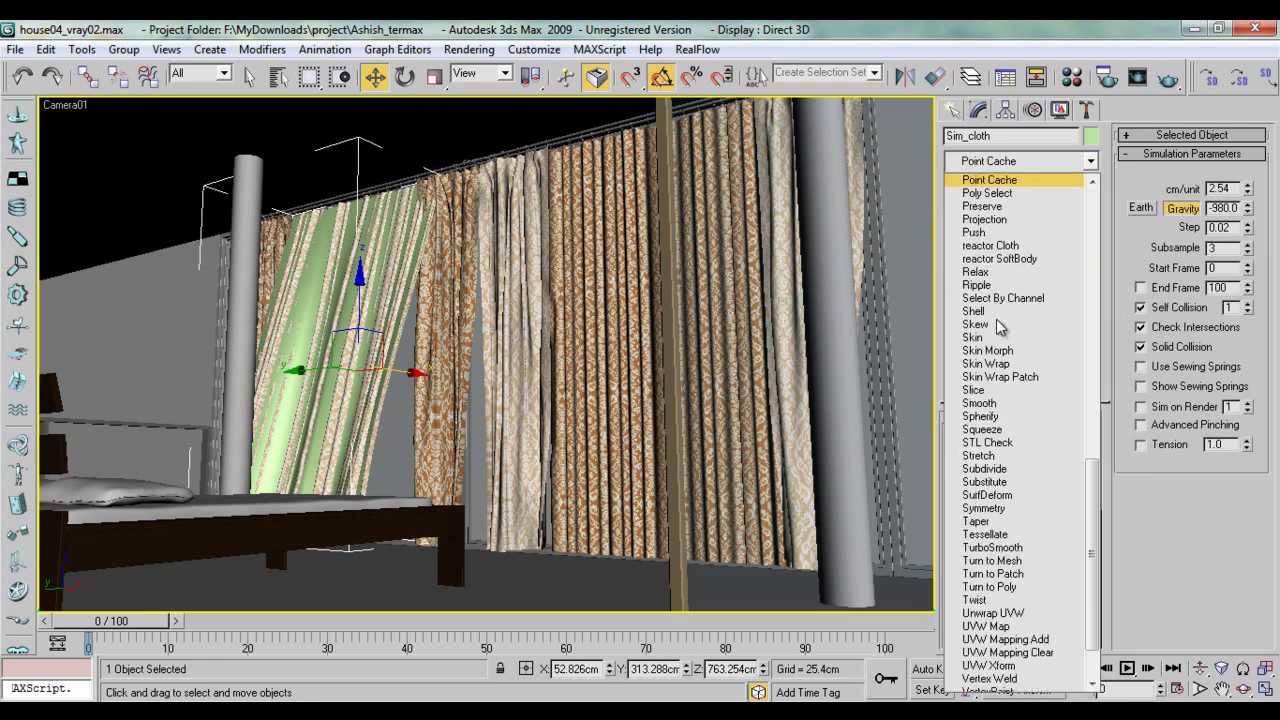
{"action": "key", "text": "Return"}
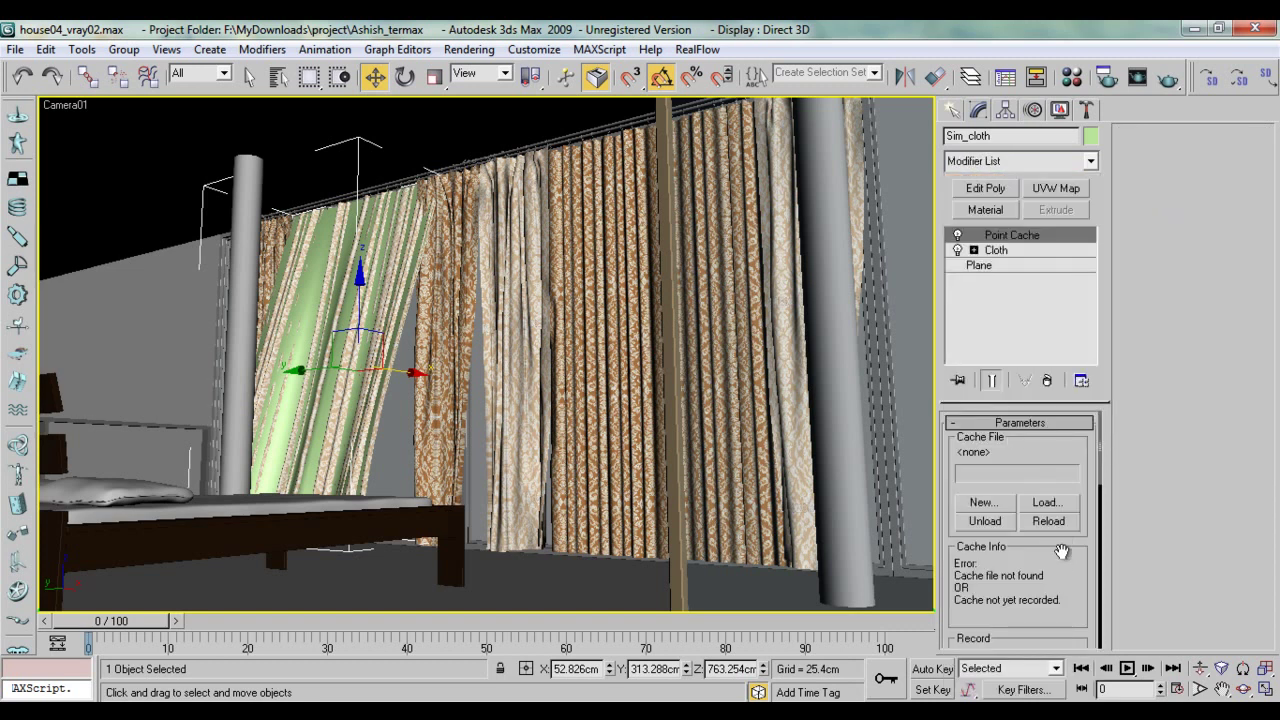
{"action": "left_click_drag", "start_coordinate": [1062, 551], "coordinate": [1066, 335]}
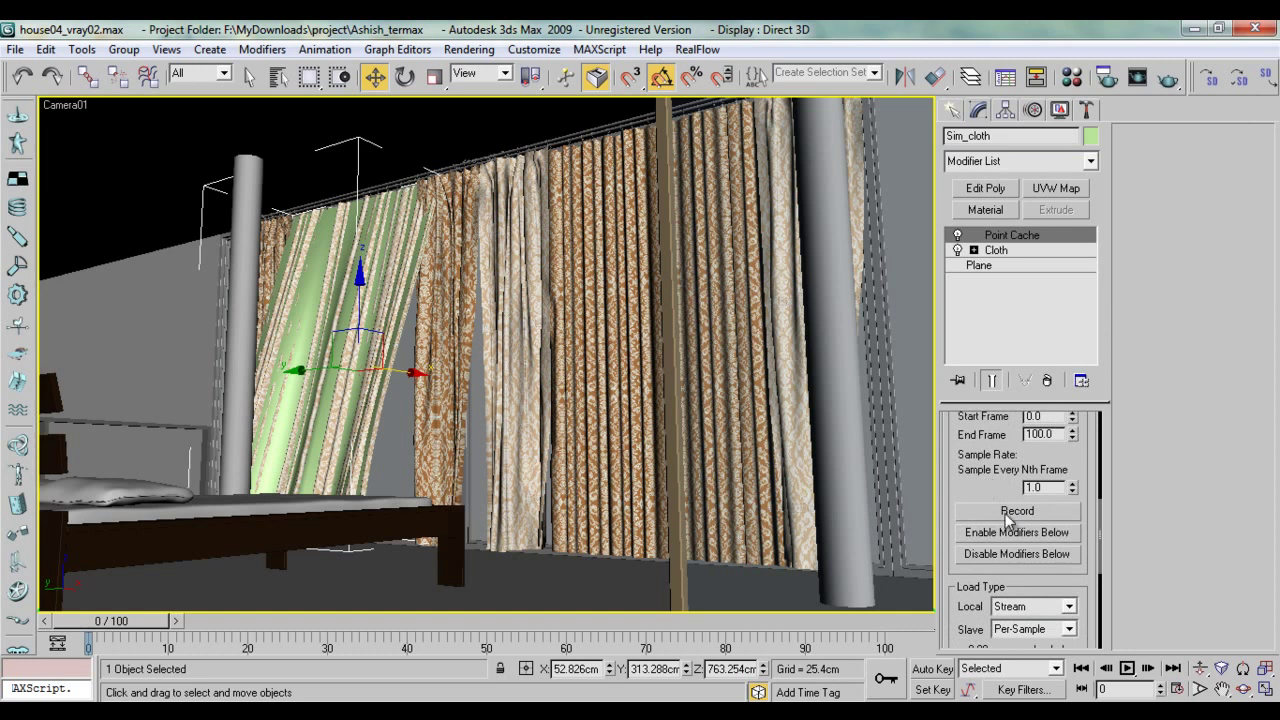
{"action": "left_click", "coordinate": [1008, 513]}
{"action": "left_click", "coordinate": [376, 147]}
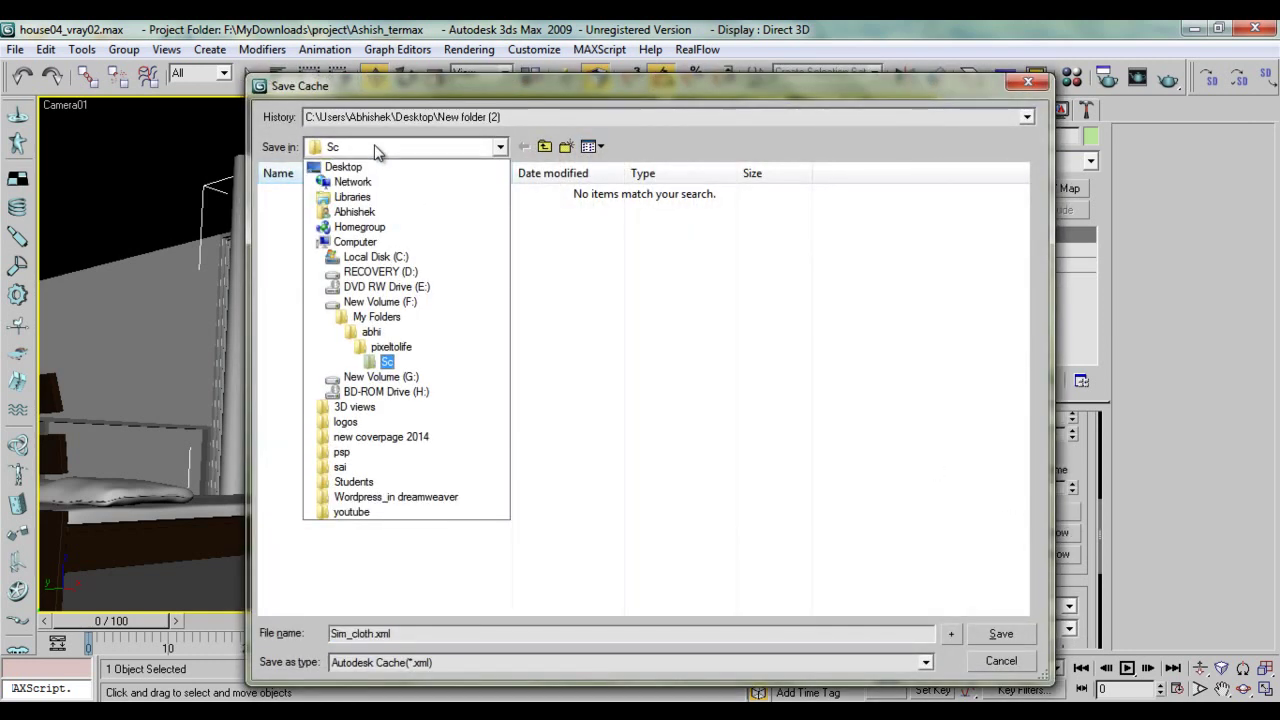
{"action": "left_click", "coordinate": [376, 147]}
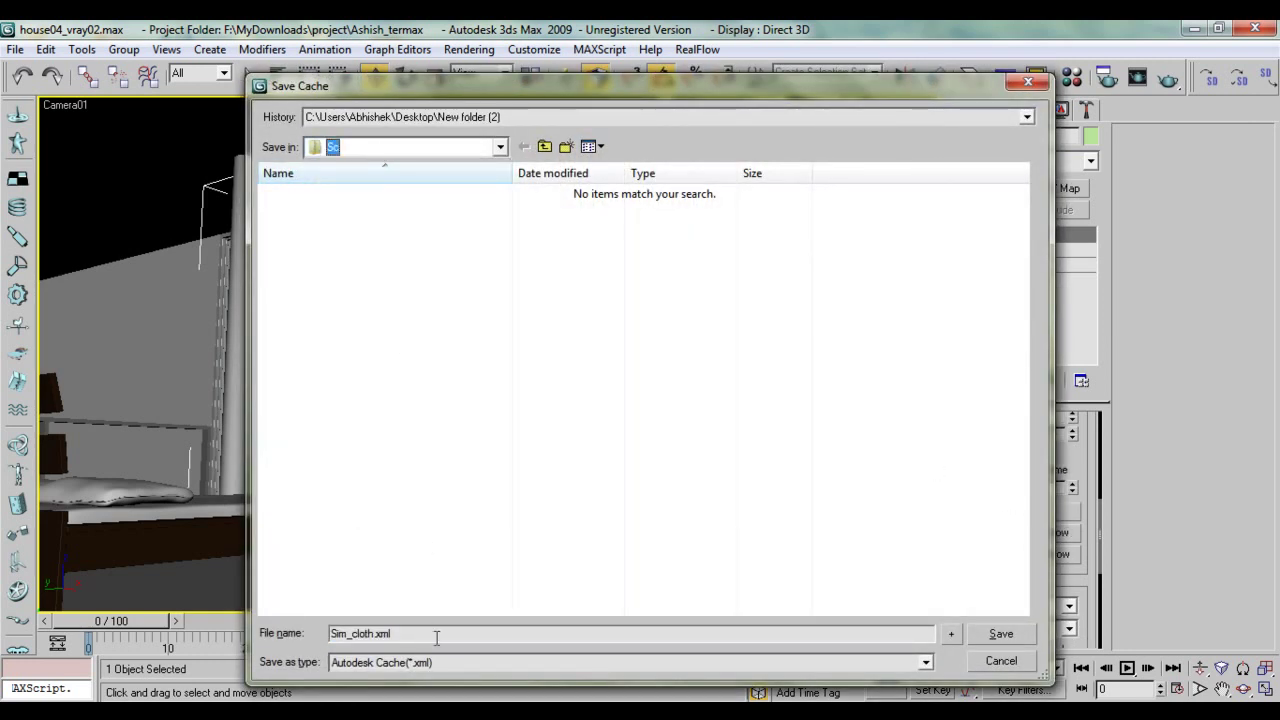
{"action": "left_click", "coordinate": [1000, 660]}
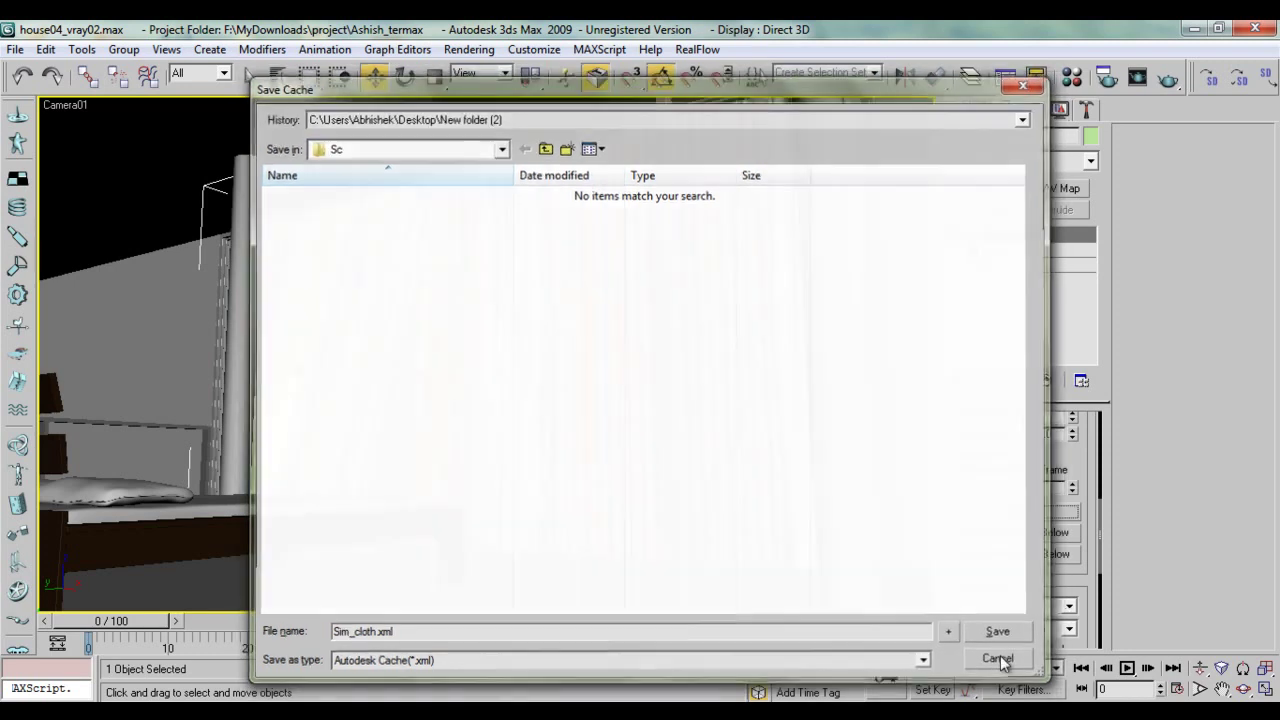
{"action": "scroll", "coordinate": [1040, 580], "scroll_direction": "up", "scroll_amount": 3}
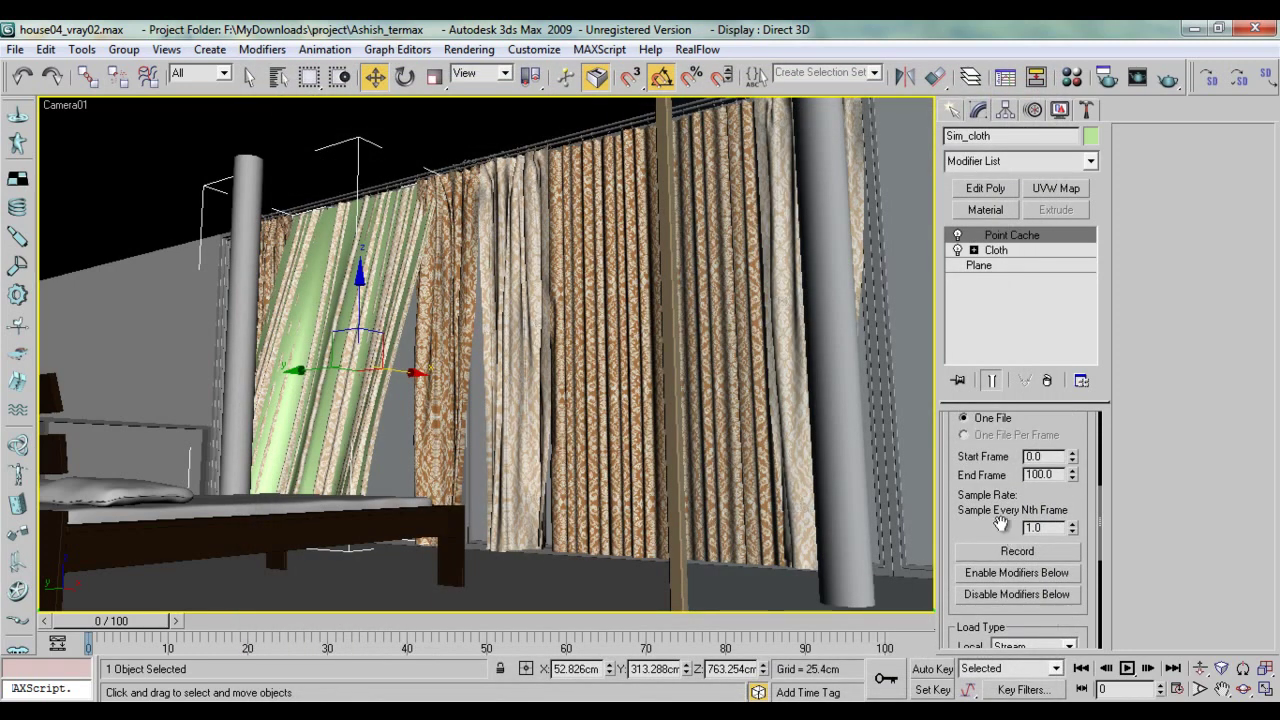